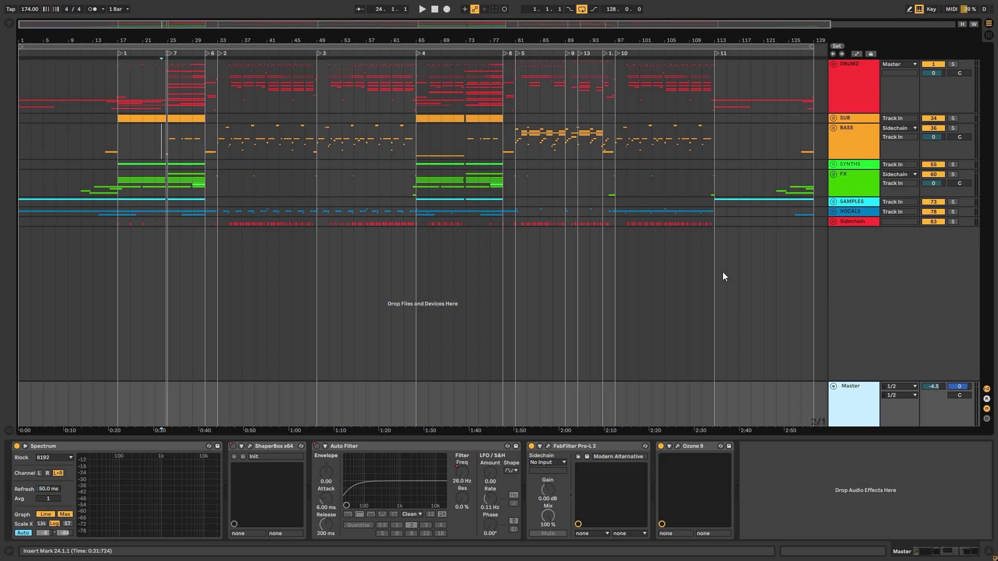
- Highlight the intro, build-up and first drop sections in turn across all tracks, from bar 1 to bar 65
mouse_move(265, 38)
mouse_down()
mouse_move(265, 27)
mouse_move(264, 47)
mouse_up()
key(plus)
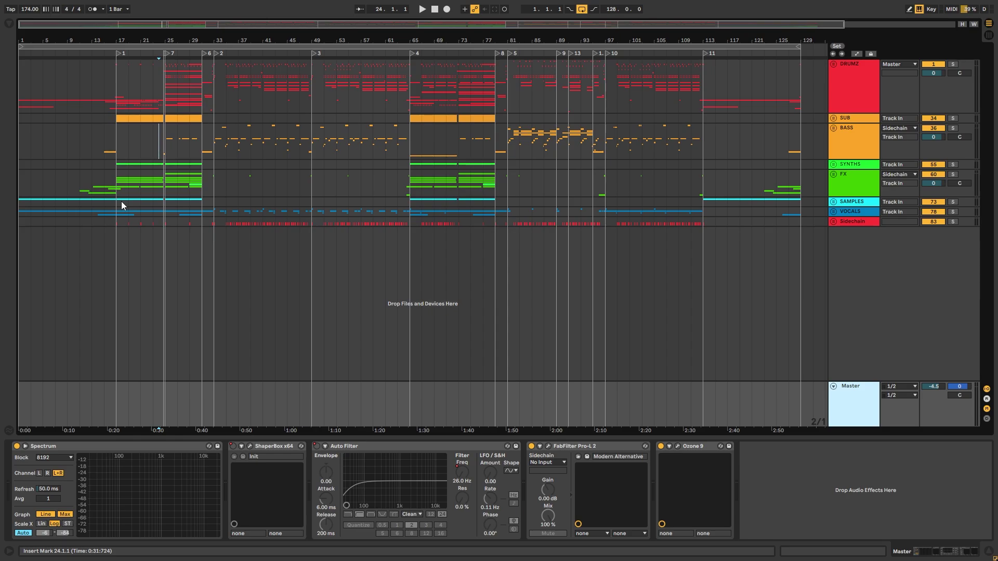
drag(112, 79, 21, 222)
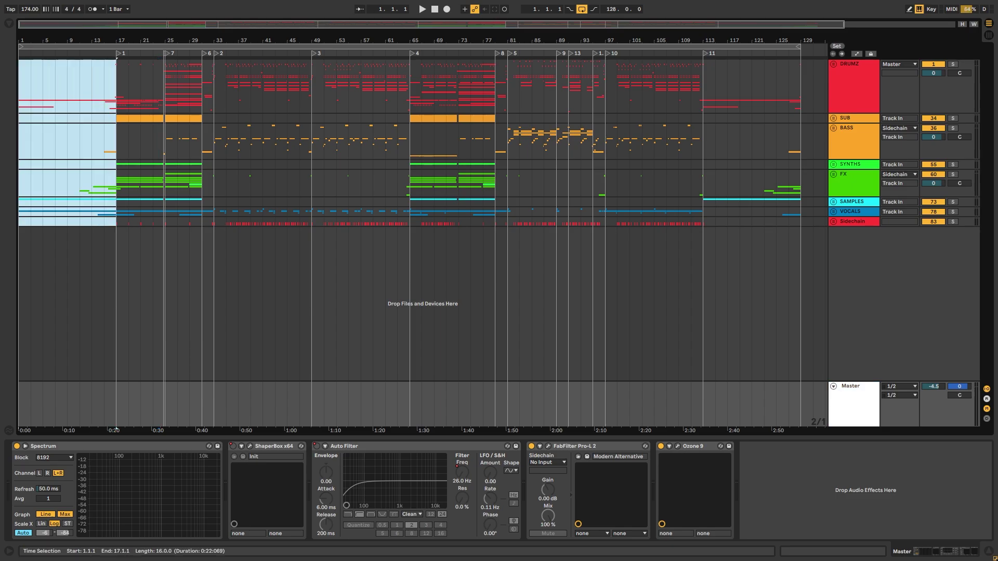
drag(165, 83, 119, 221)
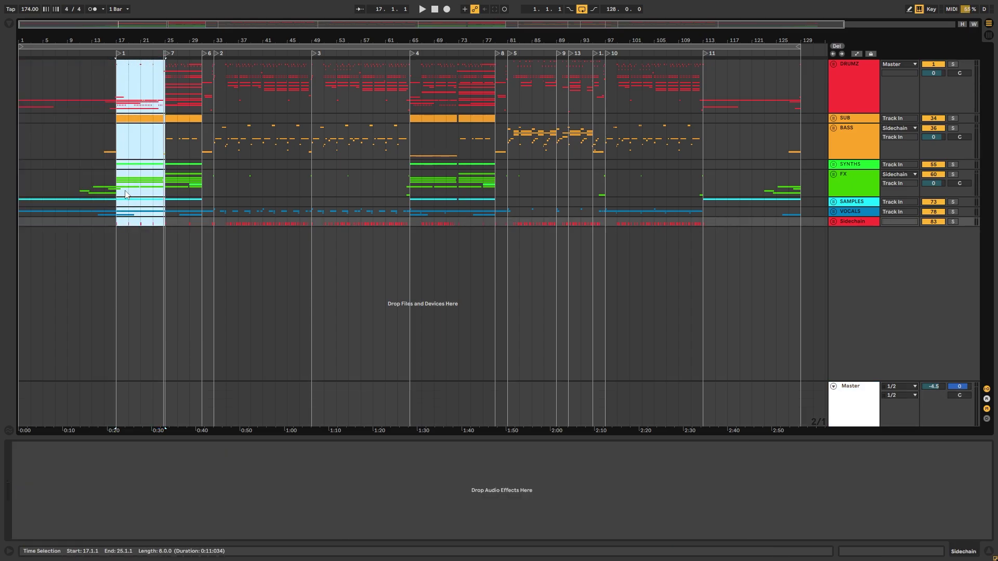
drag(165, 80, 203, 221)
drag(213, 96, 317, 276)
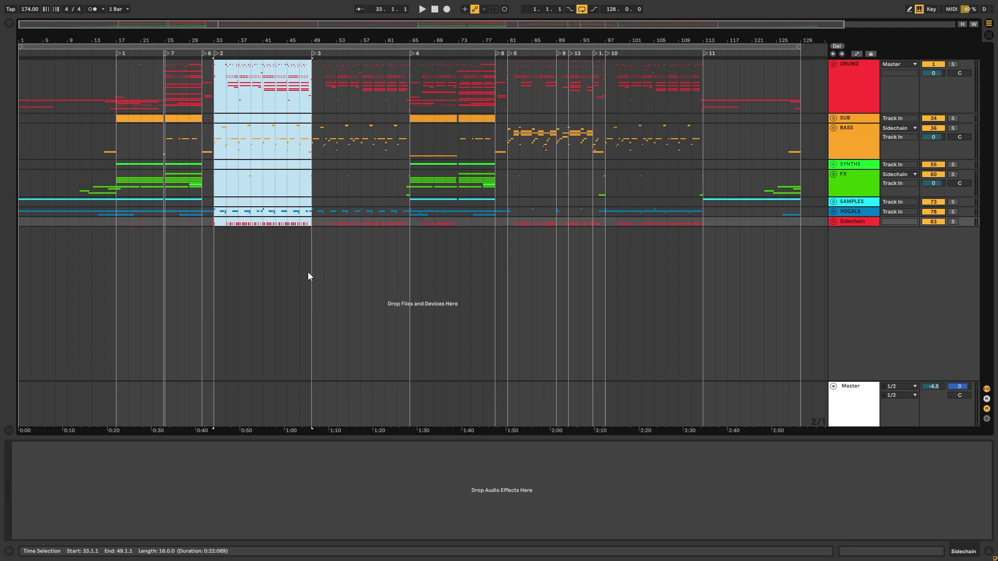
drag(312, 116, 425, 256)
- Highlight the breakdown, second drop and outro sections in turn across all tracks, from bar 65 to bar 129
drag(403, 105, 457, 239)
drag(457, 89, 494, 239)
drag(495, 101, 498, 239)
drag(511, 77, 592, 238)
drag(603, 83, 700, 225)
drag(710, 99, 801, 226)
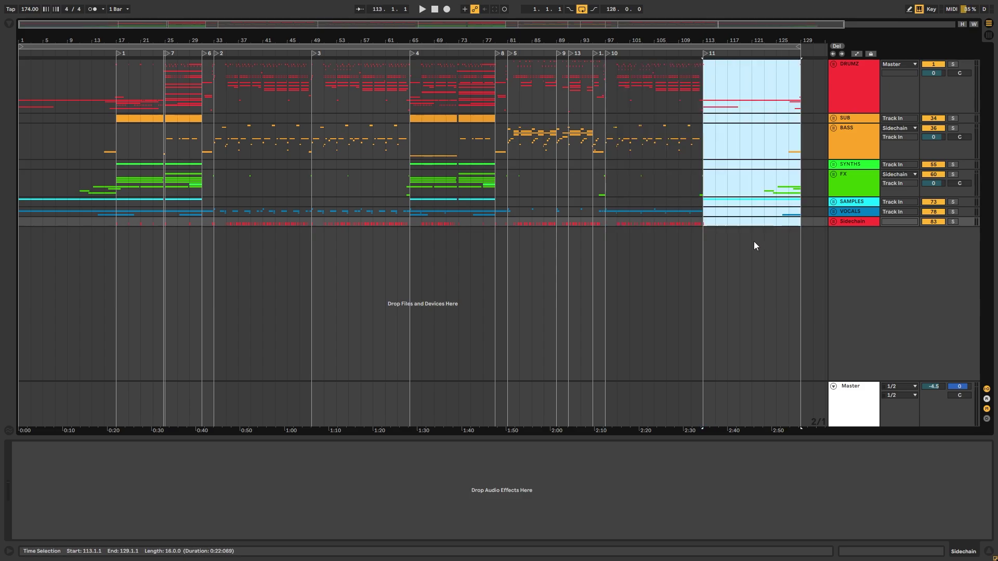
click(639, 340)
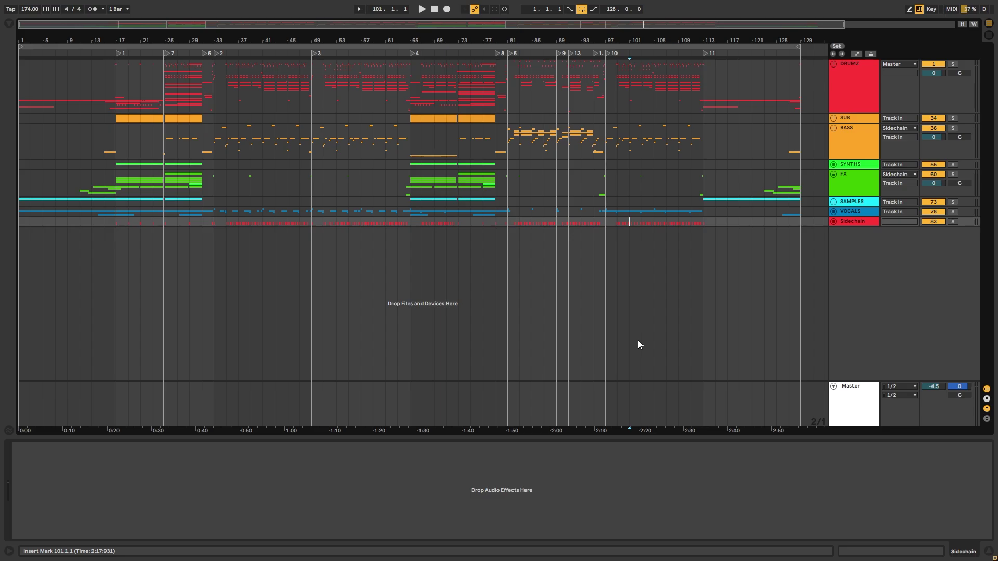
- Highlight the middle breakdown across all tracks from bar 65 to bar 81, and again from bar 65 to bar 79
drag(414, 97, 508, 239)
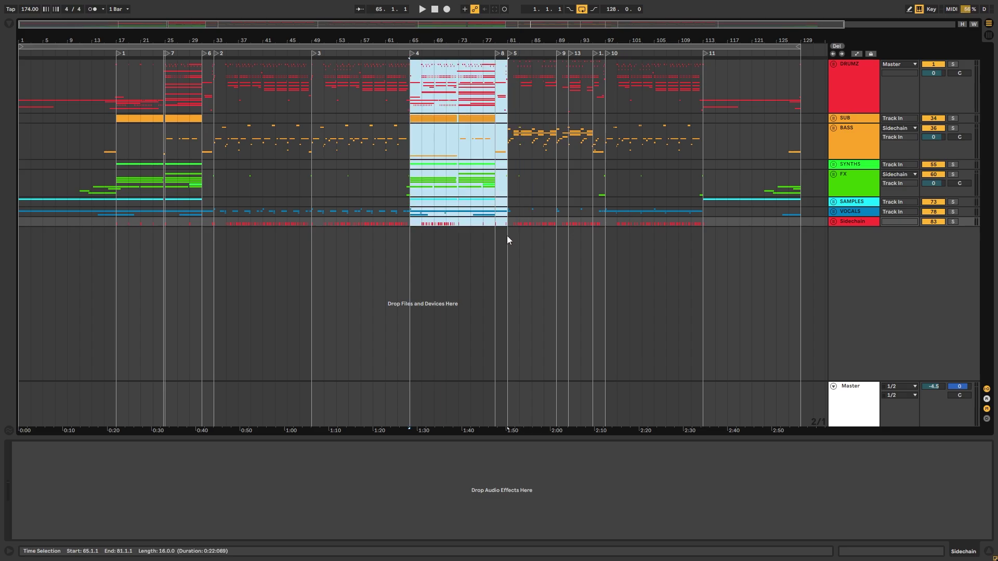
click(116, 89)
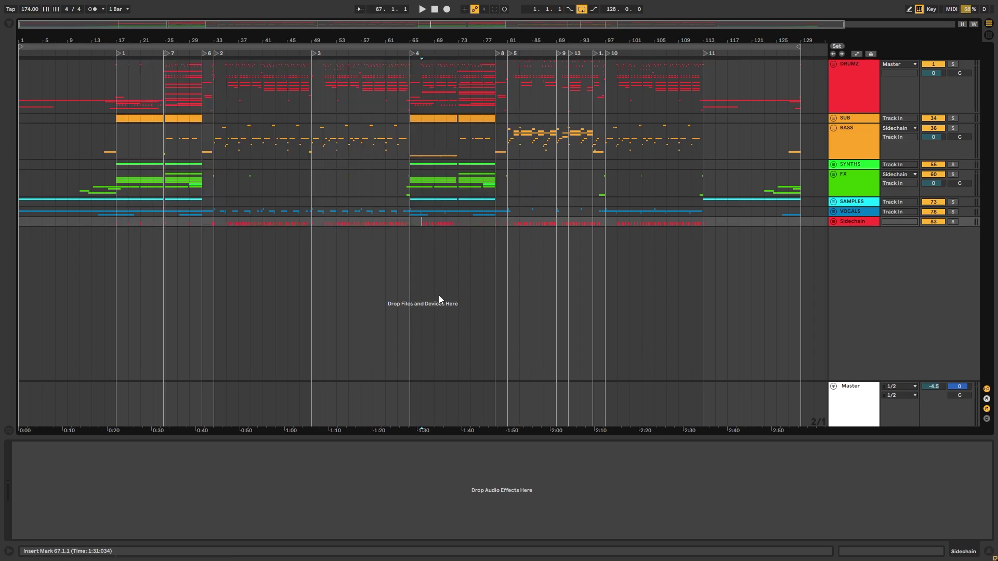
drag(413, 83, 513, 289)
click(512, 289)
drag(409, 70, 501, 295)
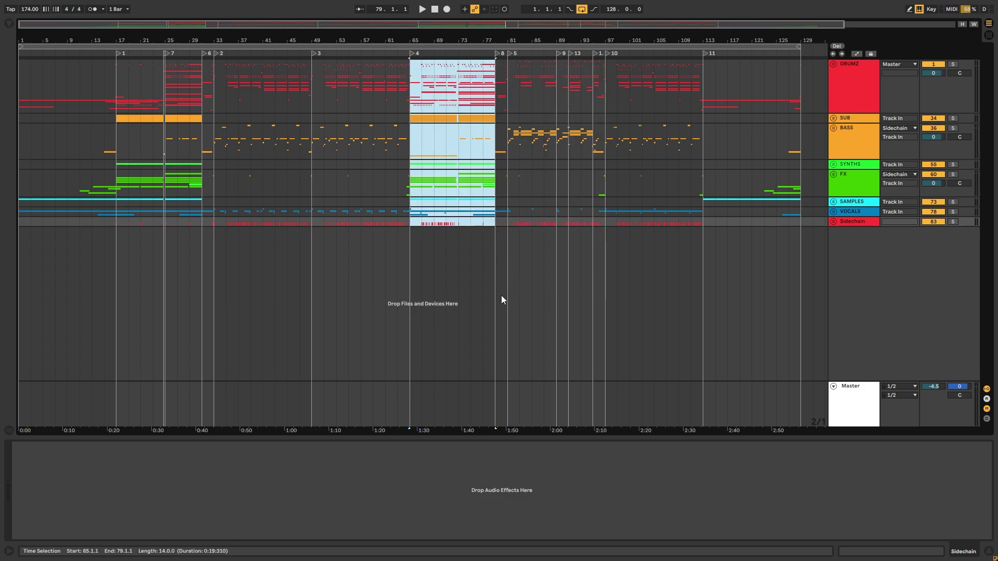
click(457, 263)
- Highlight the first drop from bar 33 to bar 65, followed by the two halves of the breakdown after it
drag(211, 89, 408, 280)
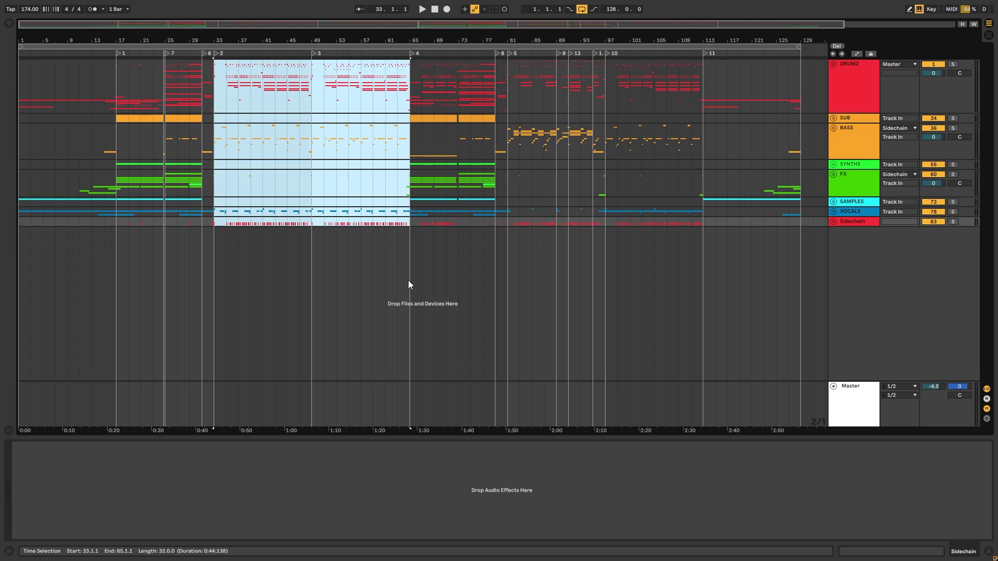
drag(409, 83, 457, 223)
drag(458, 86, 504, 253)
click(517, 260)
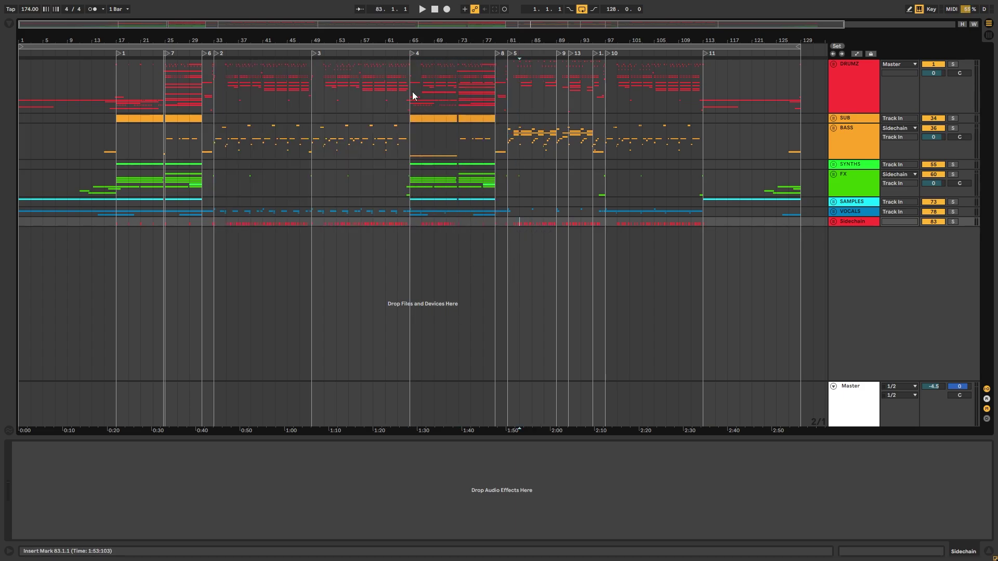
drag(409, 91, 502, 254)
click(502, 253)
- Highlight the second drop across all tracks, from bar 81 to bar 113
drag(507, 75, 700, 275)
drag(508, 90, 698, 240)
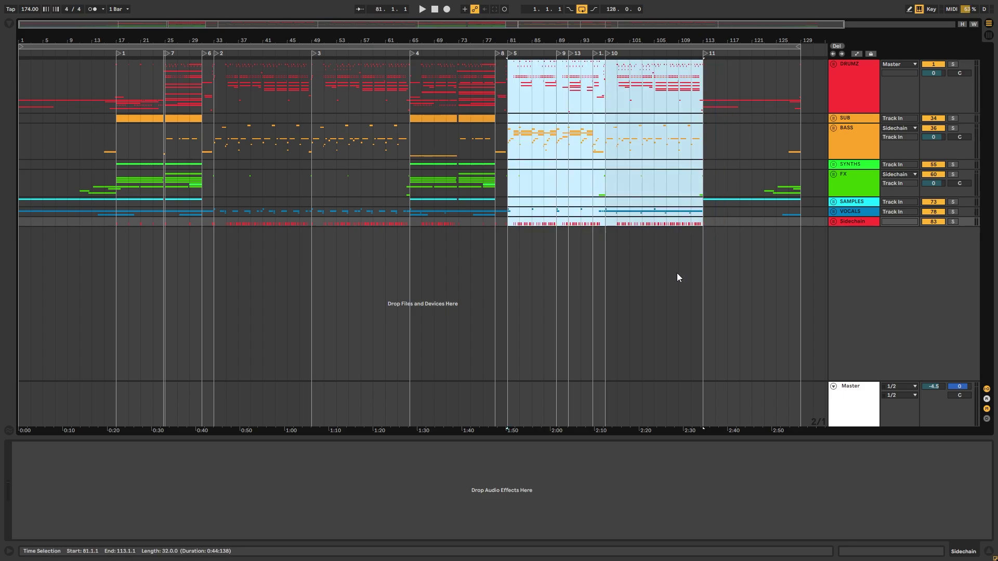
click(617, 223)
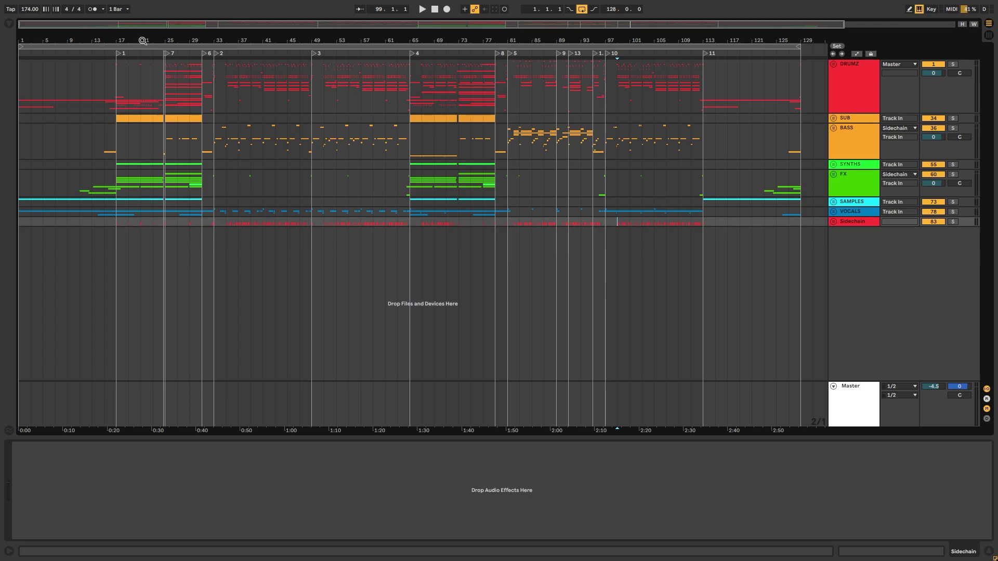
- Focus on the first build-up and highlight bars 17 to 25 across all tracks
drag(147, 38, 430, 140)
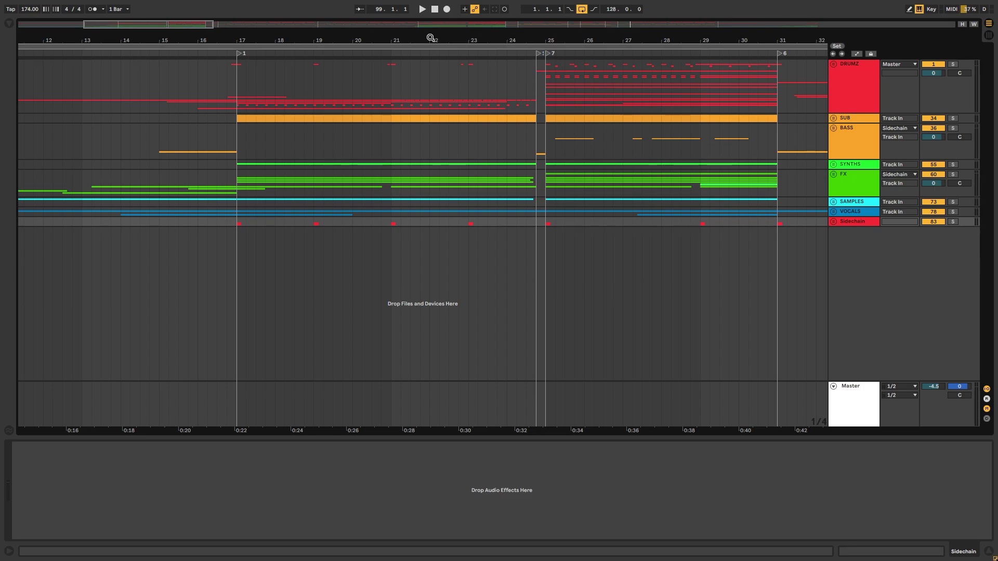
drag(399, 40, 427, 52)
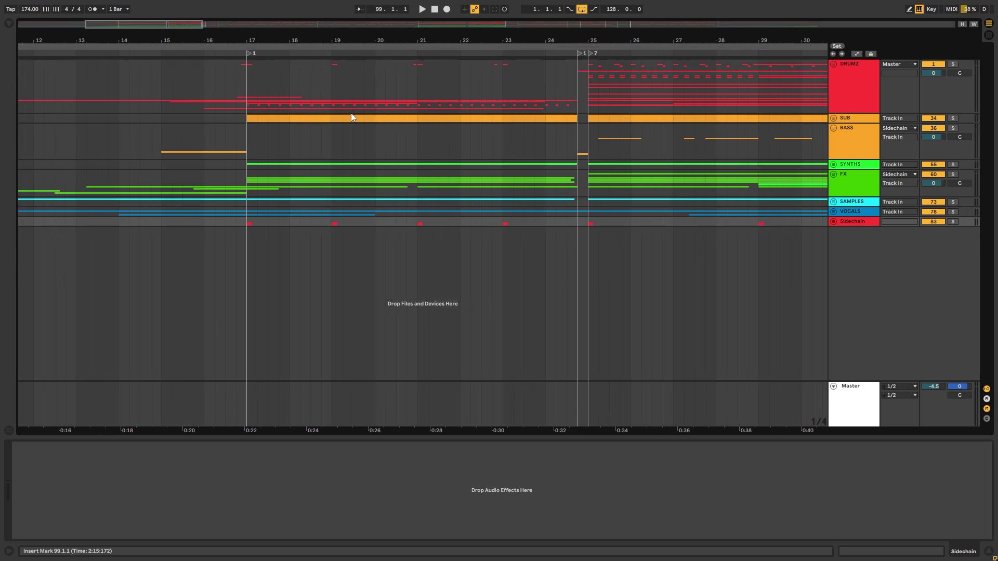
drag(246, 63, 583, 273)
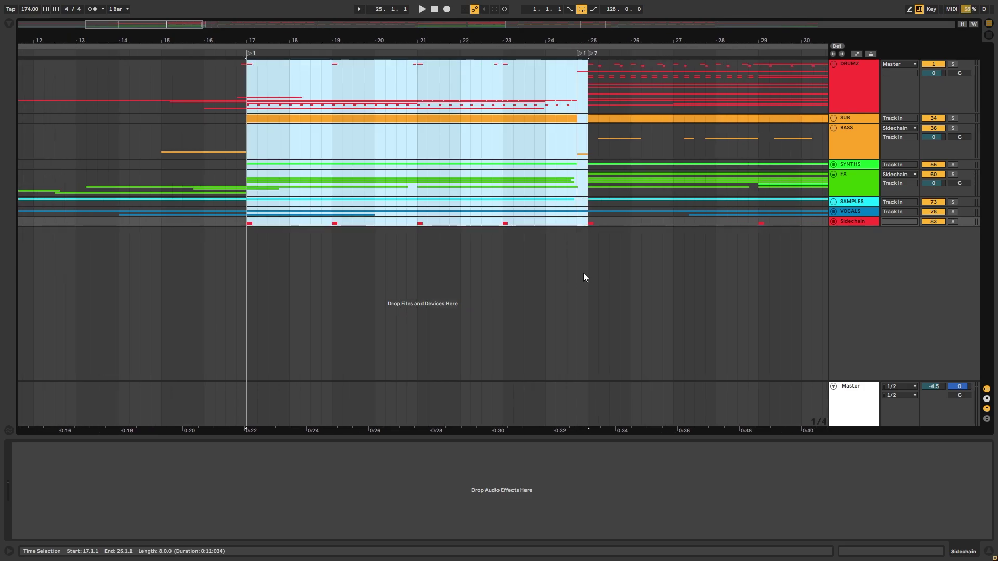
click(501, 265)
- Unfold the VOCALS group, solo the DS_VPH vocal track and audition its pitched harmonies loop from bar 17
click(834, 212)
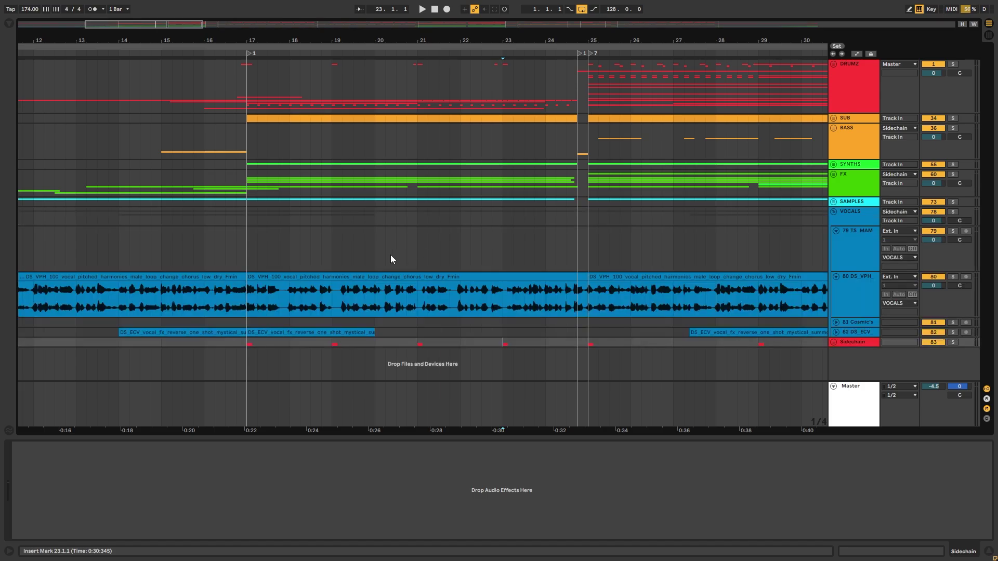
click(214, 289)
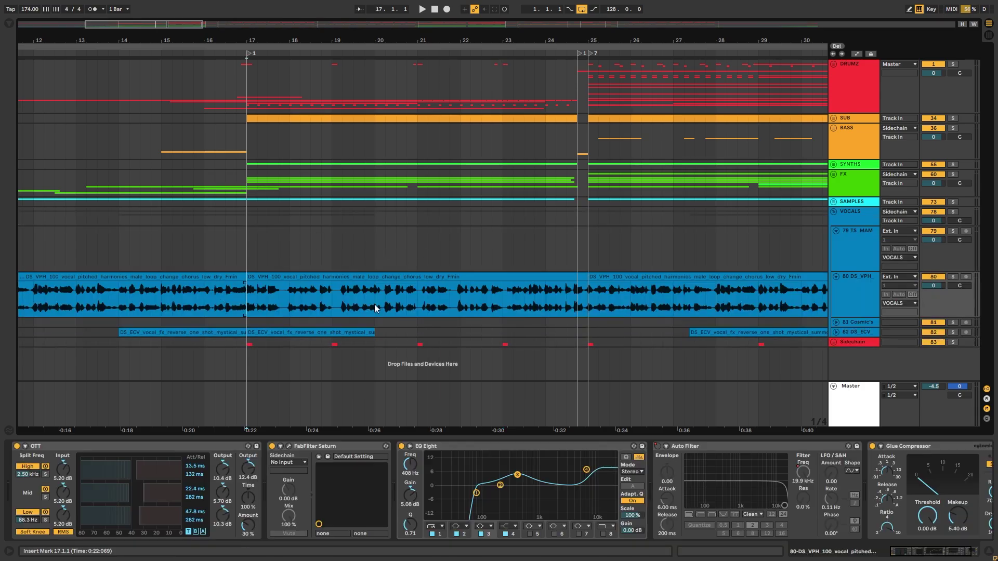
click(952, 276)
drag(247, 301, 587, 304)
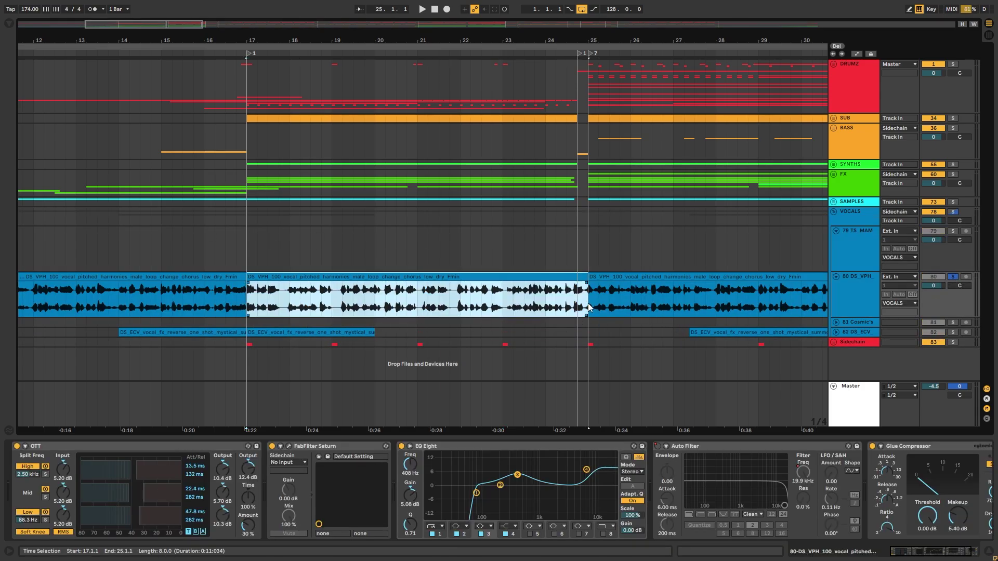
click(248, 309)
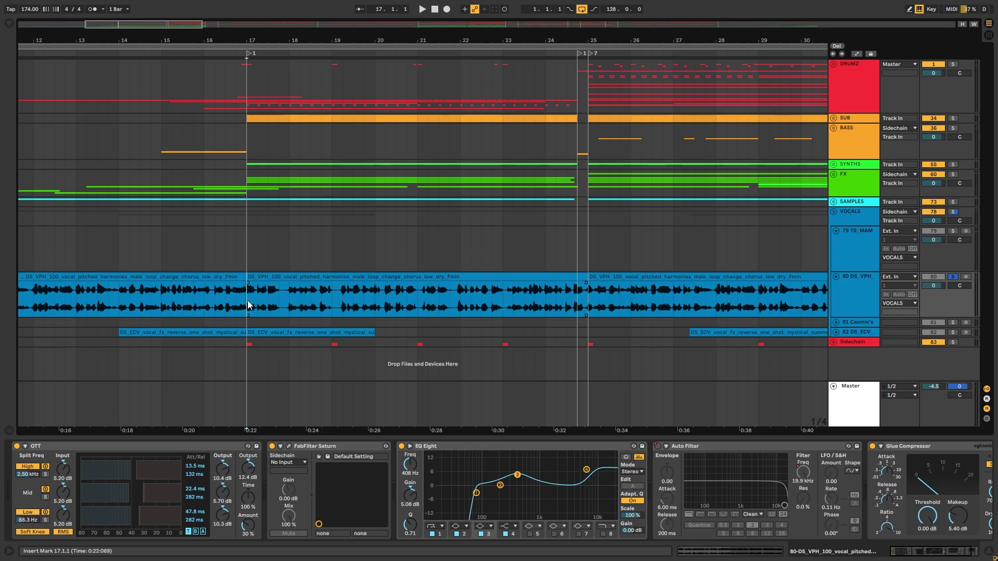
key(space)
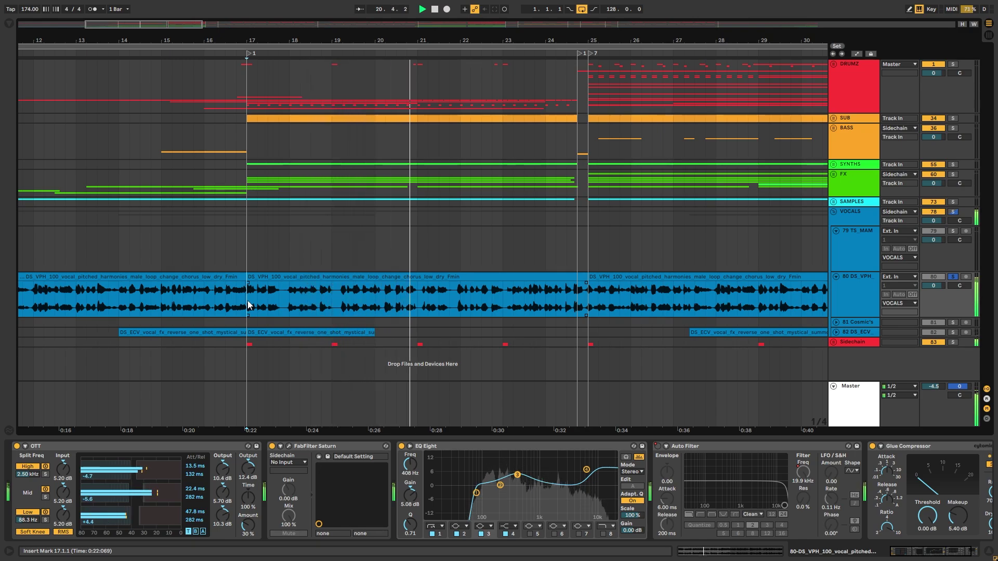
key(space)
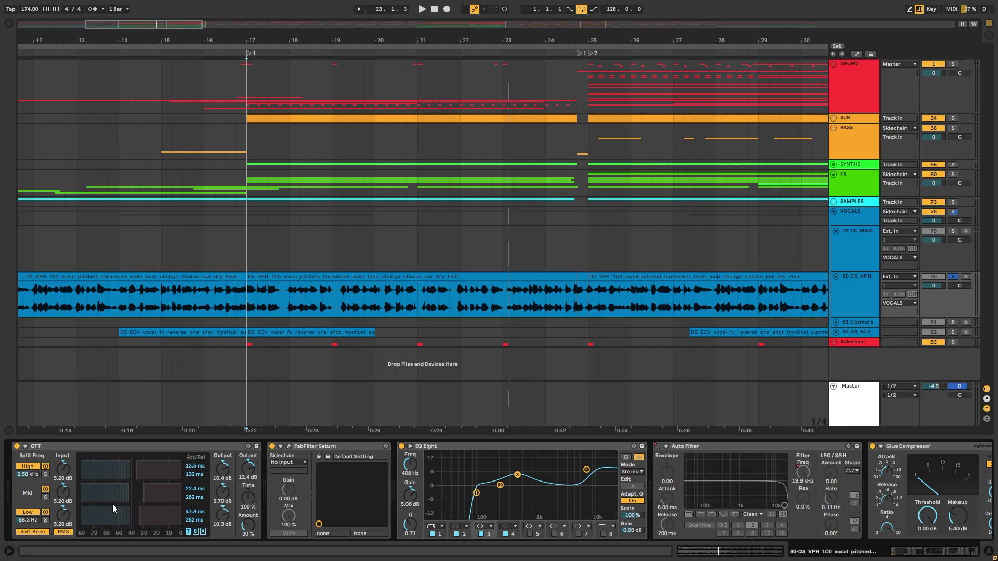
- Inspect the FabFilter Saturn settings on the DS_VPH vocal track, then close the plugin window
click(288, 446)
drag(250, 97, 221, 90)
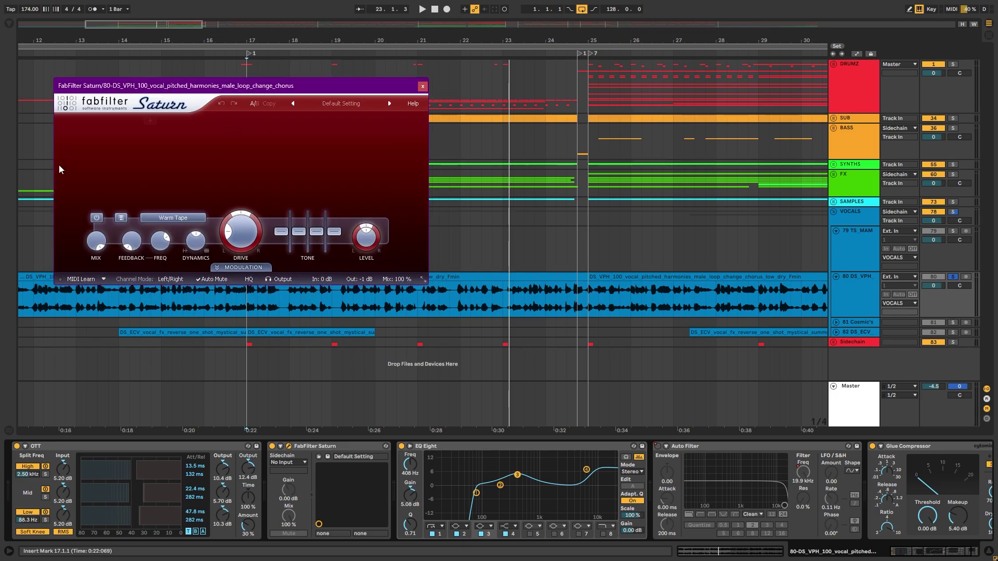
drag(416, 87, 412, 112)
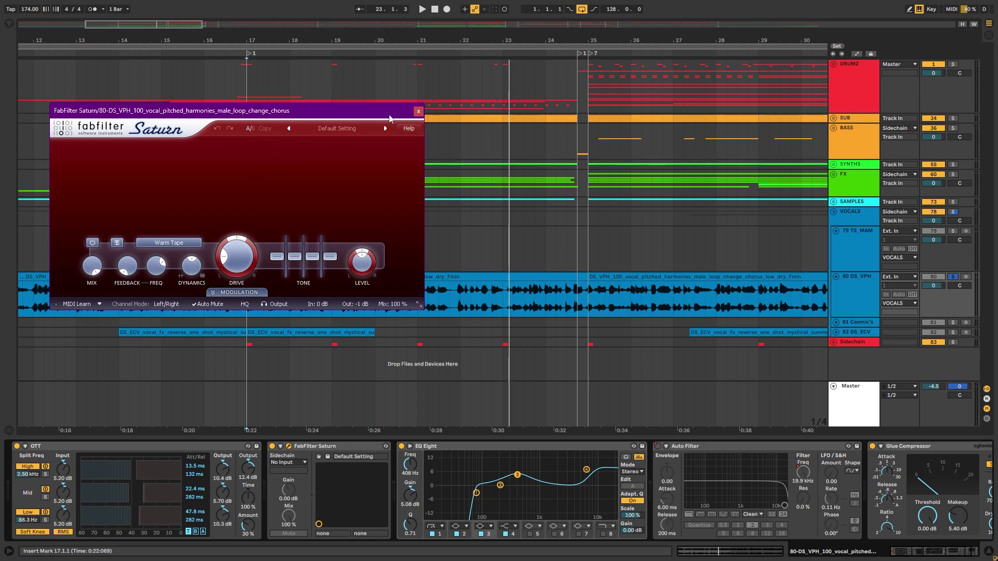
drag(393, 103, 396, 94)
click(422, 102)
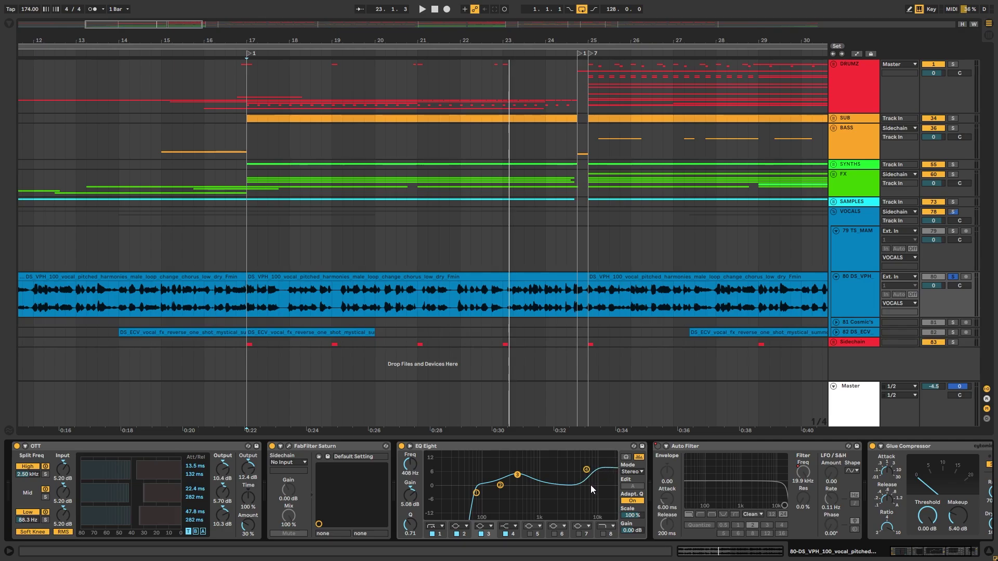
- Examine the rest of the vocal track's effects chain through to the Glue Compressor
click(261, 278)
click(949, 552)
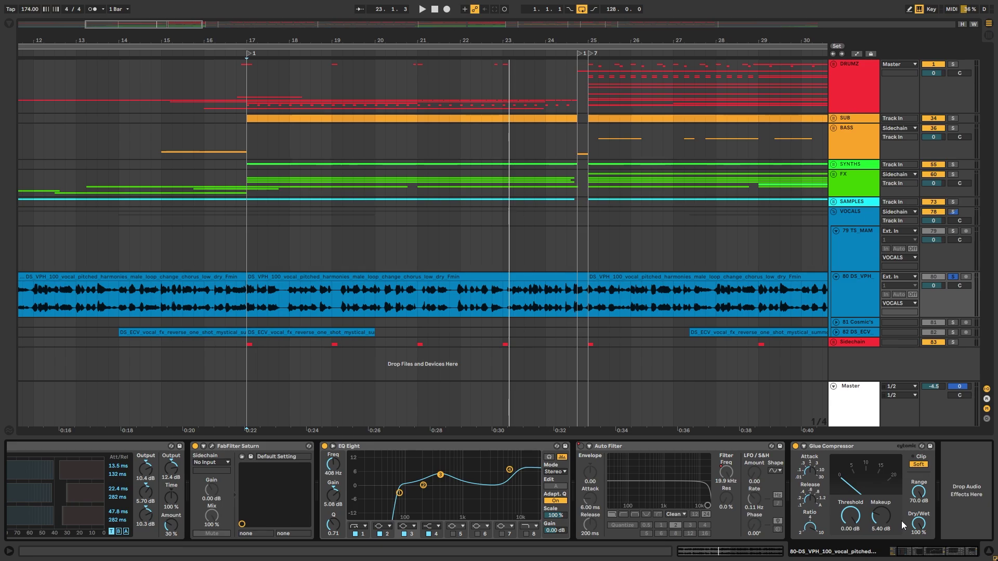
drag(950, 550, 943, 550)
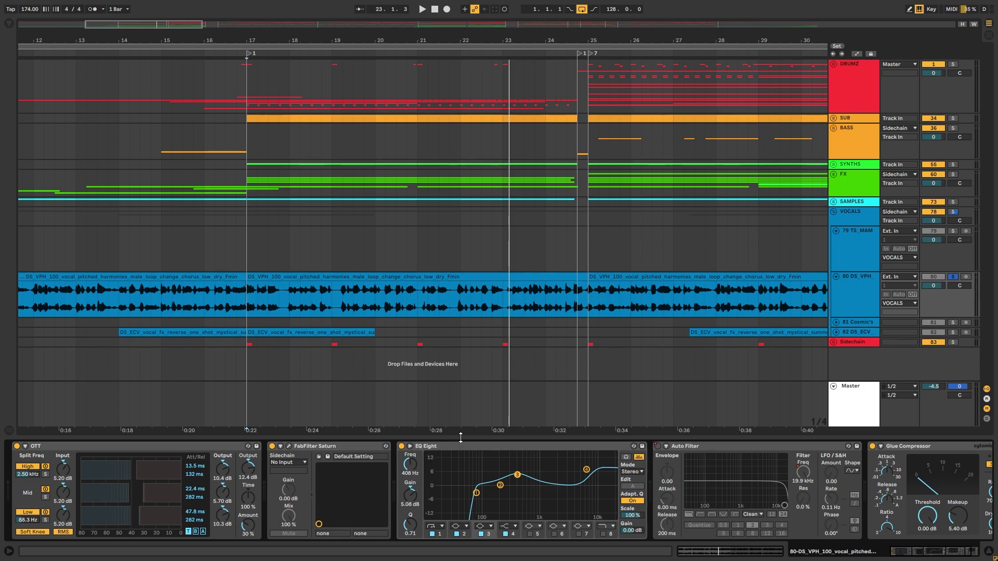
- Hide the device view and unfold the SYNTHS and FX groups around the first build-up
drag(460, 437, 461, 441)
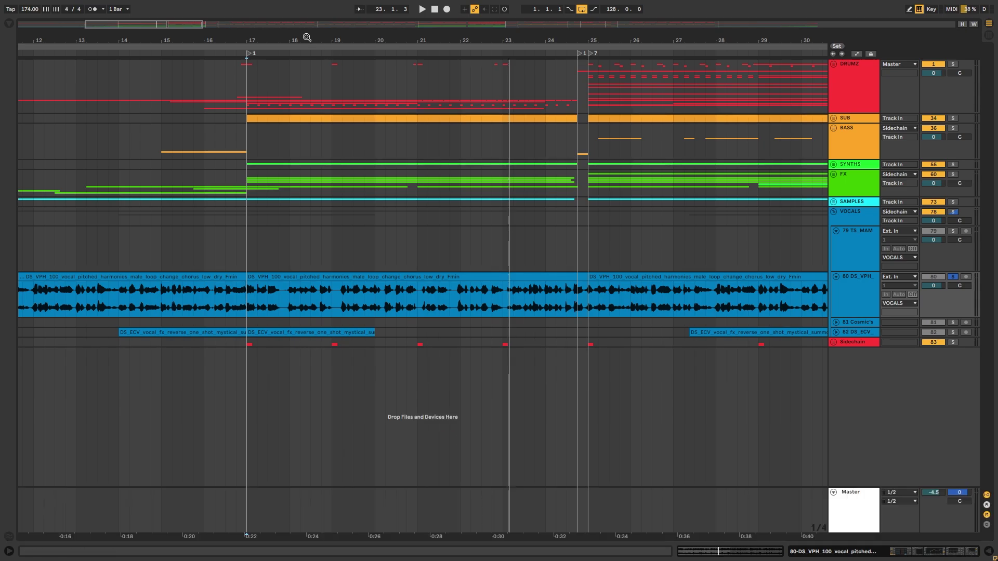
drag(306, 37, 337, 40)
click(363, 183)
click(833, 175)
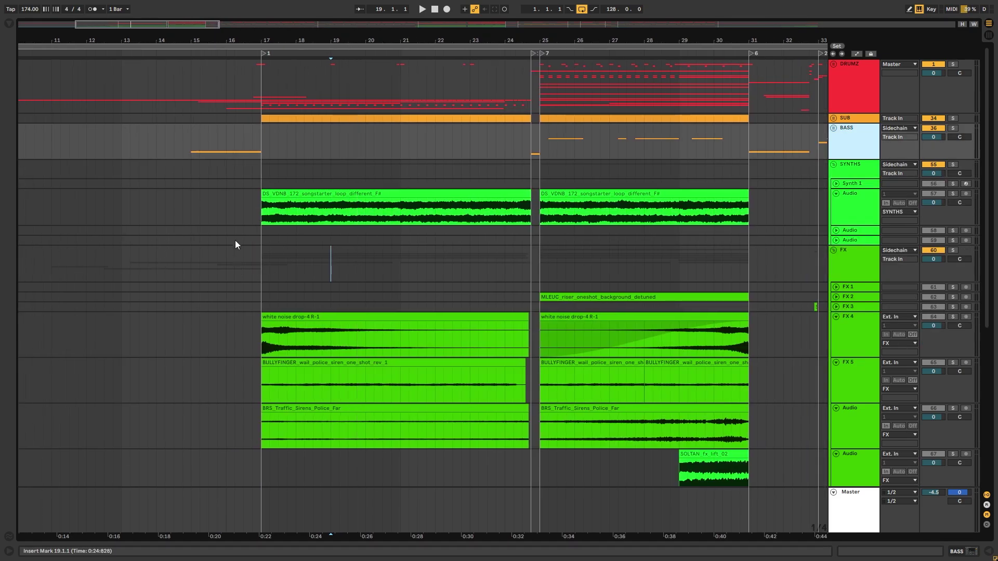
- Show the effects chain of the songstarter loop's Audio track in SYNTHS and set the playback start to bar 17
mouse_move(262, 219)
mouse_down()
mouse_move(457, 225)
mouse_move(748, 212)
mouse_up()
click(264, 212)
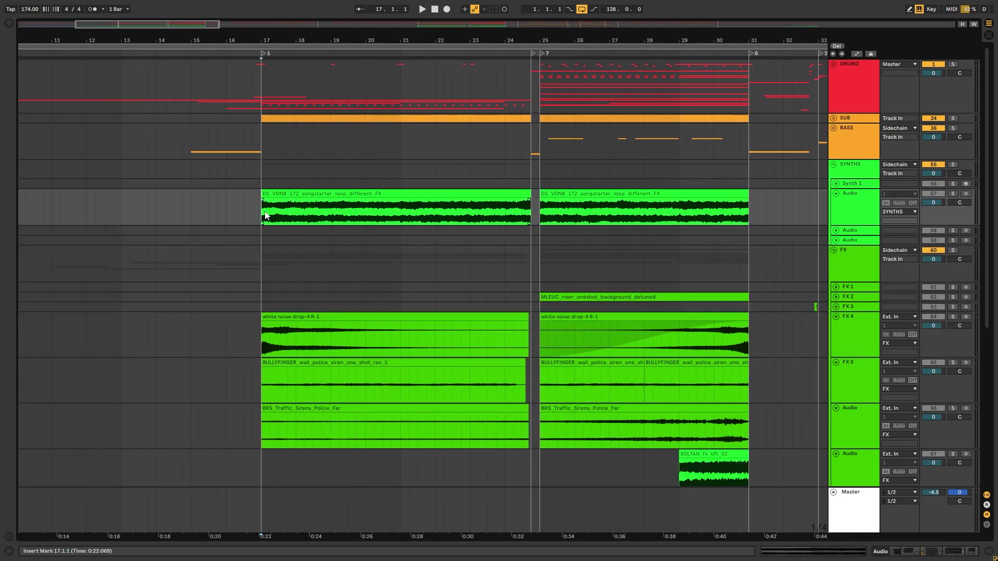
double_click(859, 217)
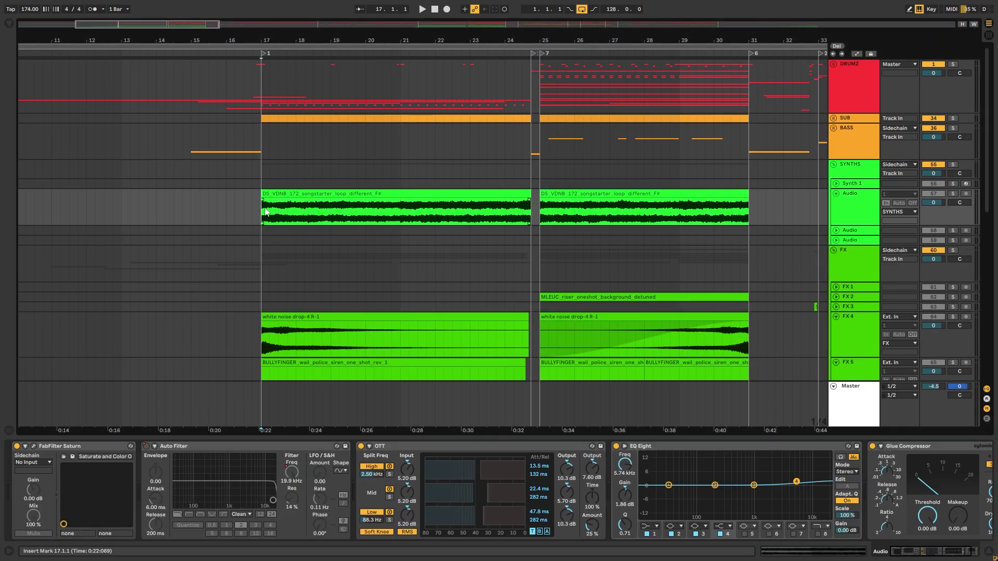
mouse_move(254, 210)
mouse_down()
mouse_move(526, 215)
mouse_move(220, 212)
mouse_move(526, 215)
mouse_up()
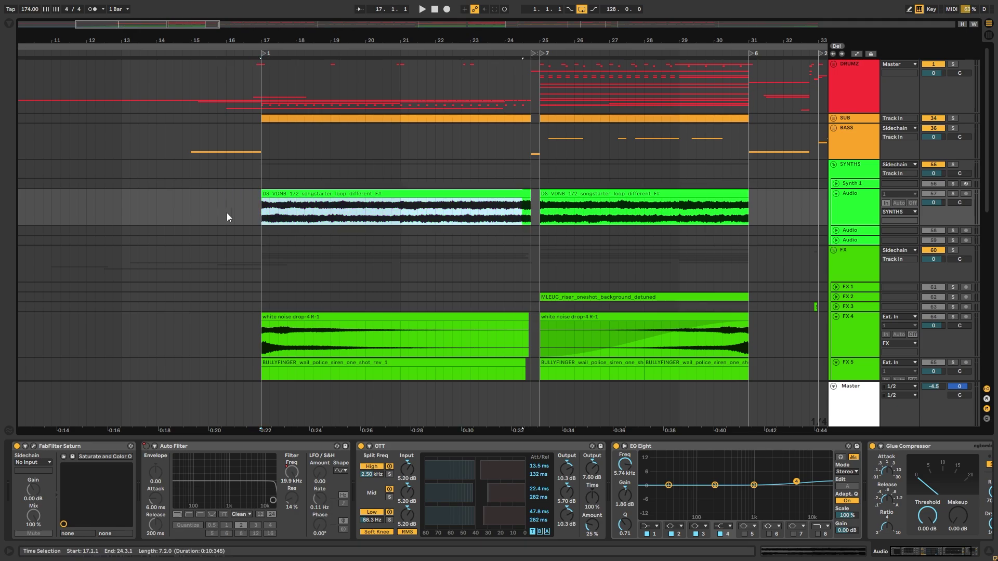
click(255, 211)
click(261, 210)
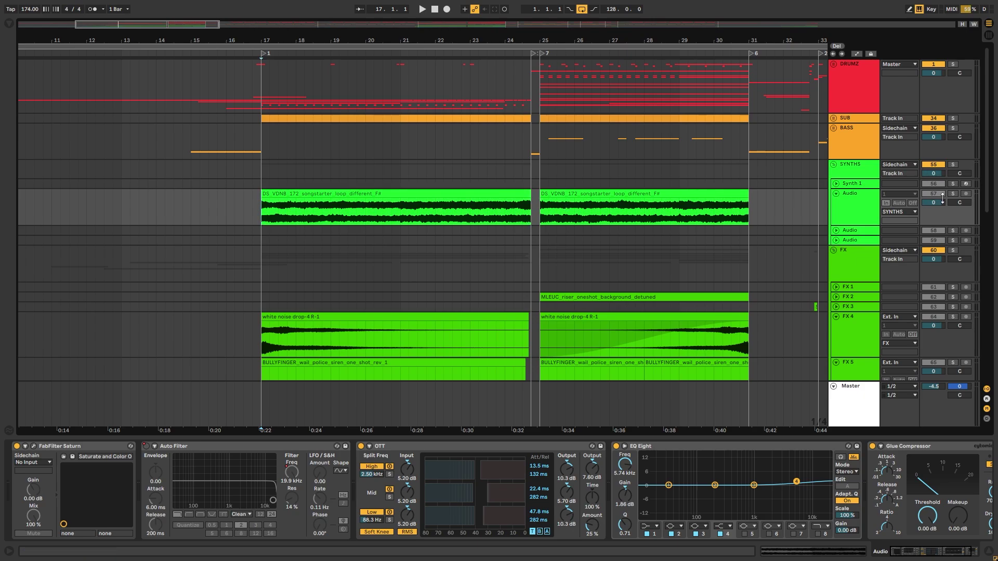
- Solo the songstarter loop track, play it from bar 17 and view its effects chain through to the Glue Compressor
click(953, 194)
key(space)
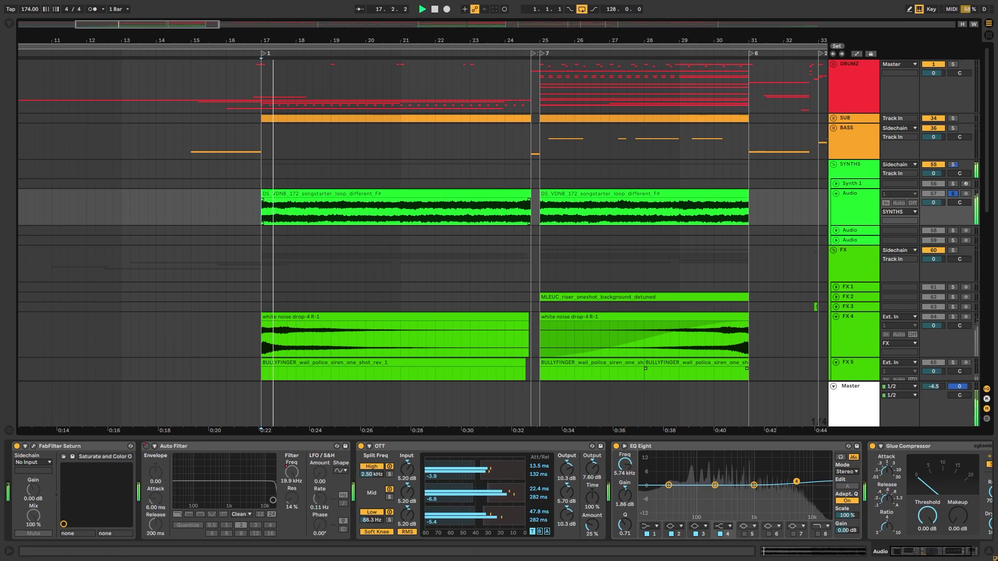
click(914, 553)
drag(913, 555, 909, 554)
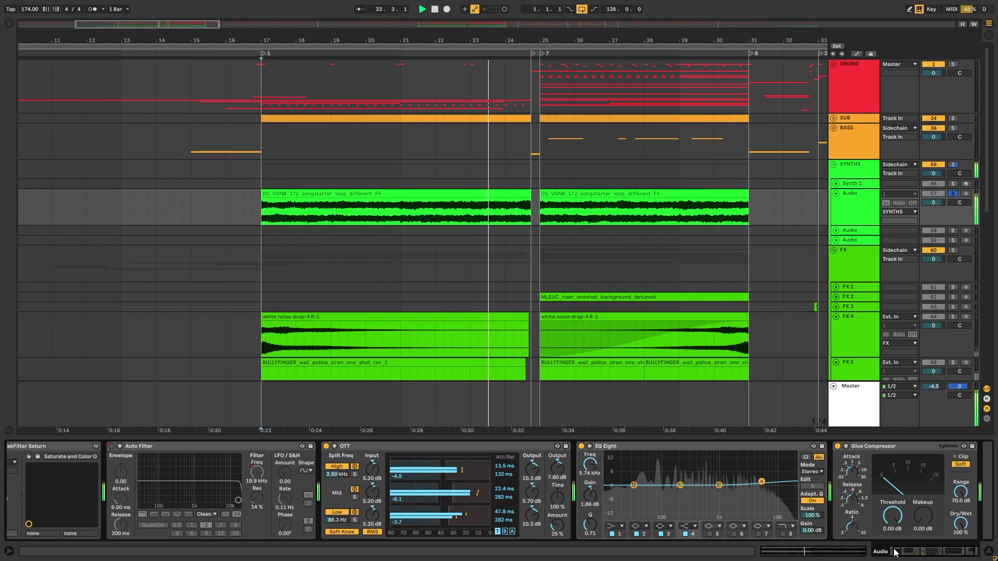
- Stop playback and point out the OTT and EQ Eight devices in the songstarter loop track's effects chain
key(space)
drag(391, 214, 434, 212)
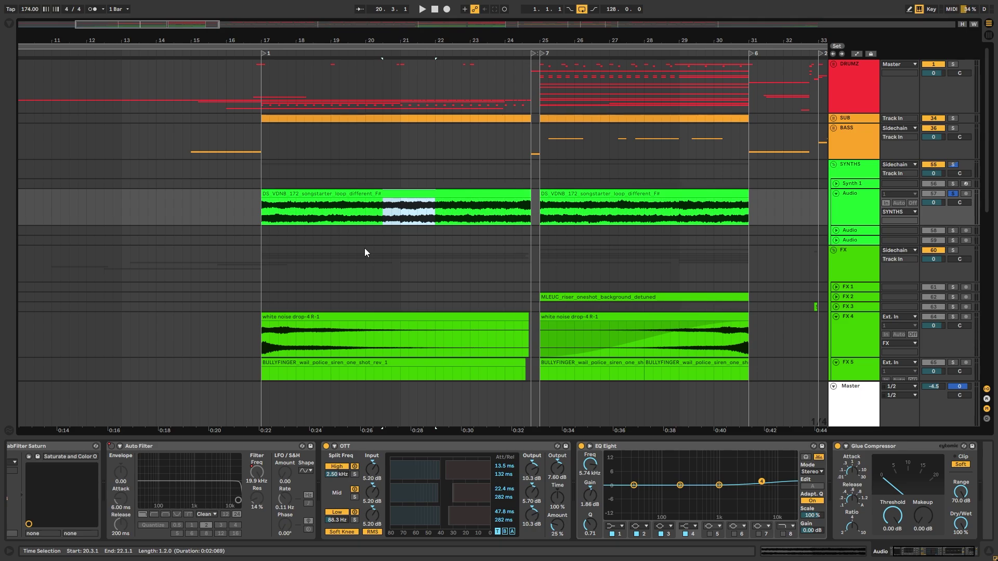
click(415, 239)
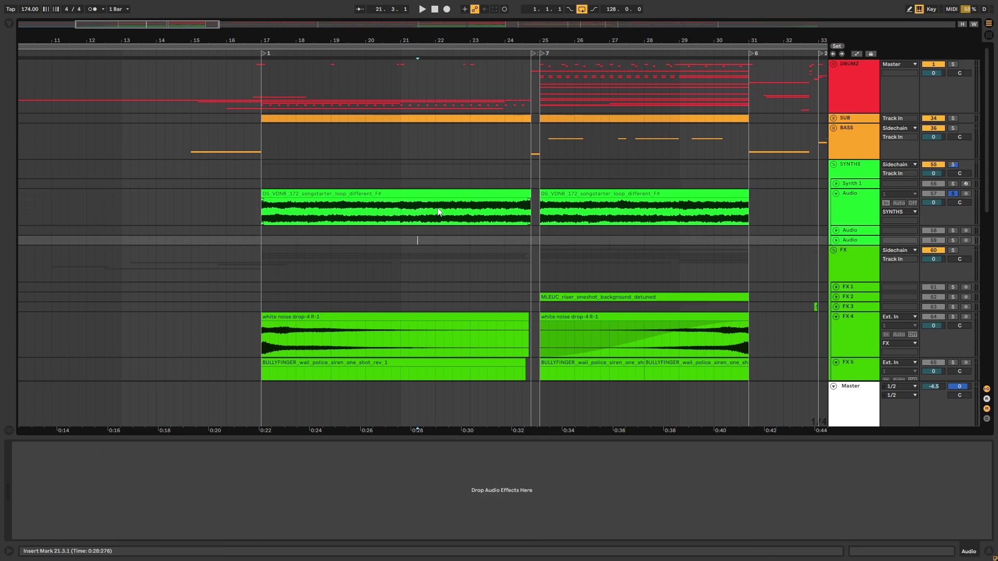
click(867, 208)
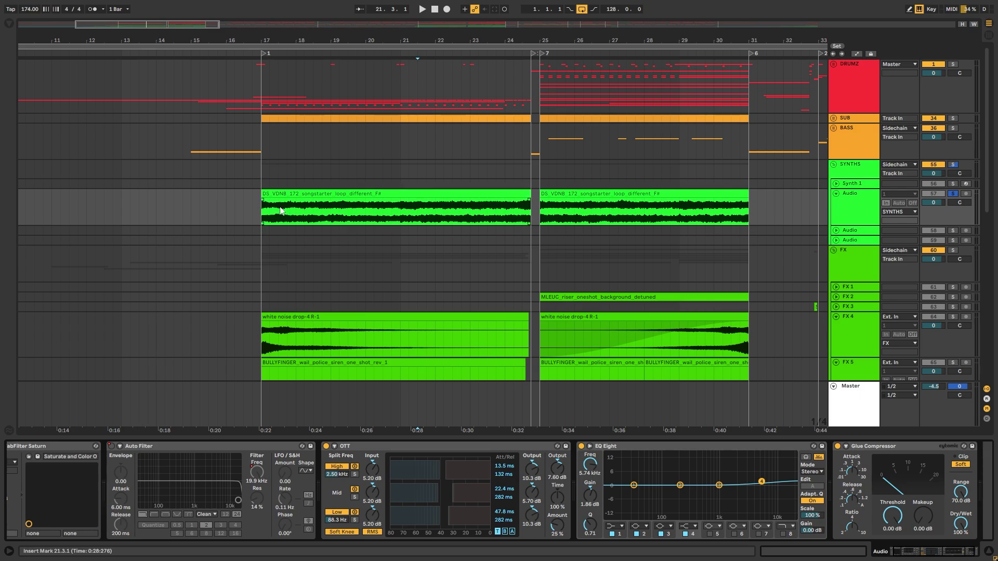
click(356, 449)
click(699, 449)
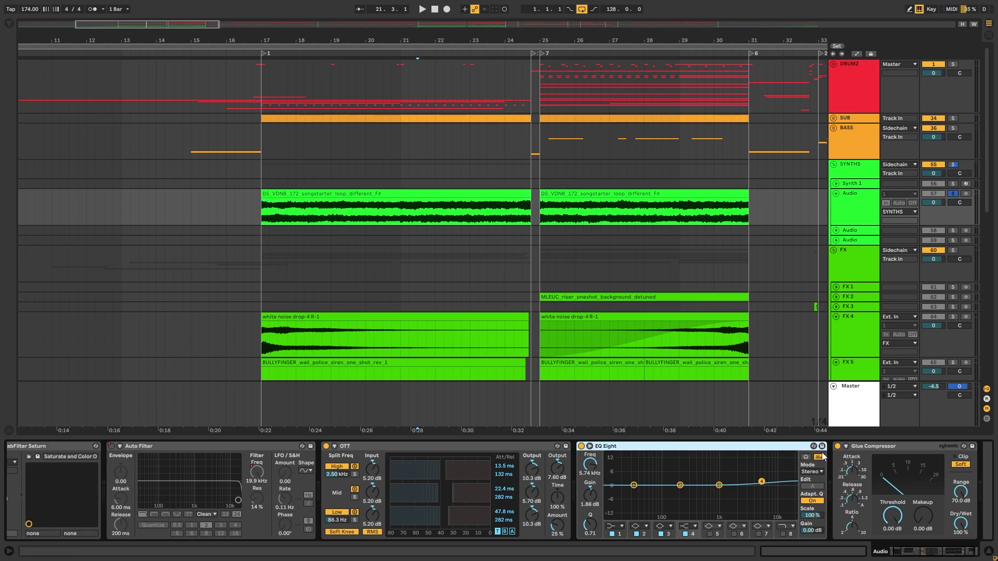
- Open FabFilter Saturn at the start of the songstarter loop's effects chain, examine its settings and close it
click(904, 549)
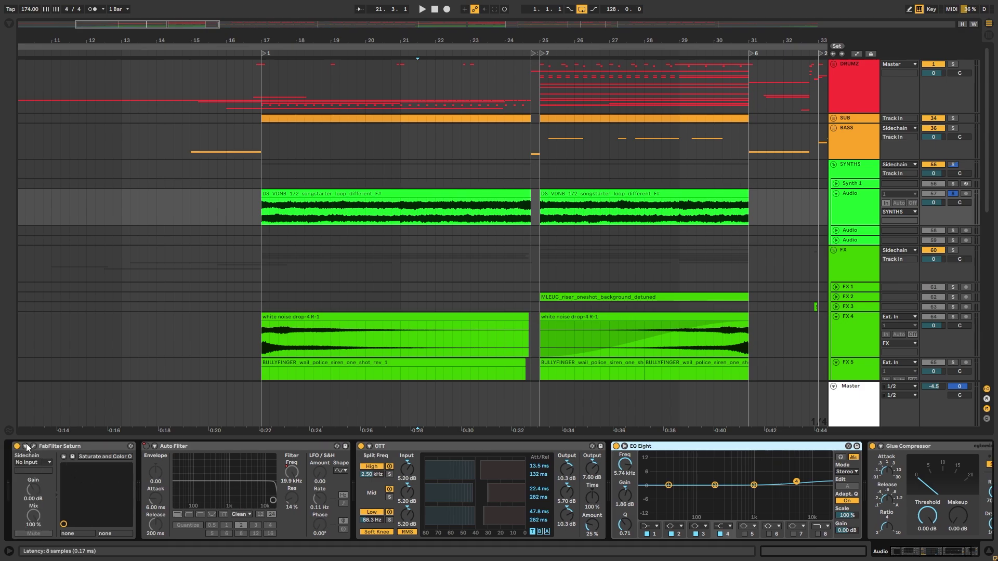
click(33, 447)
drag(254, 104, 248, 87)
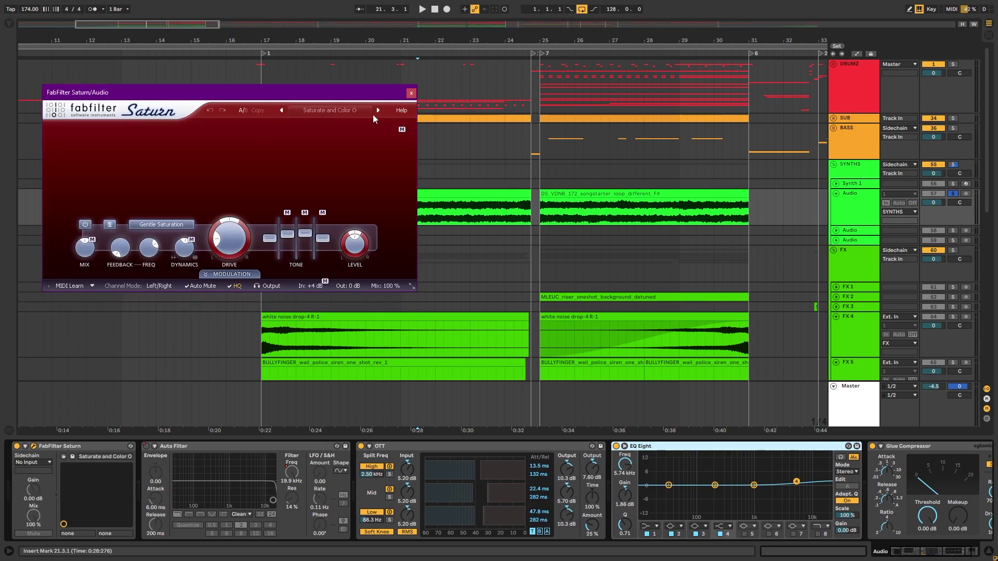
drag(336, 99, 338, 106)
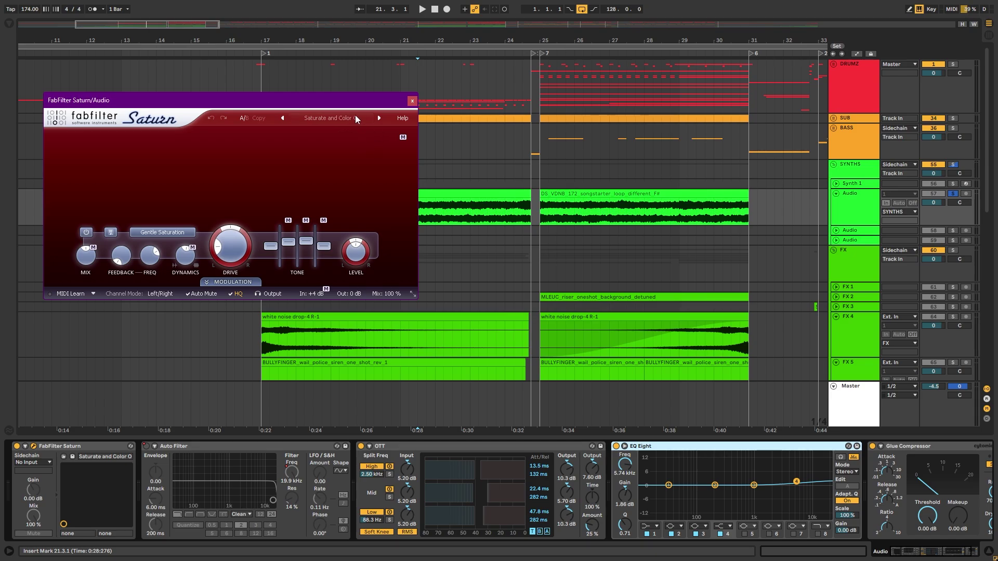
drag(349, 103, 345, 109)
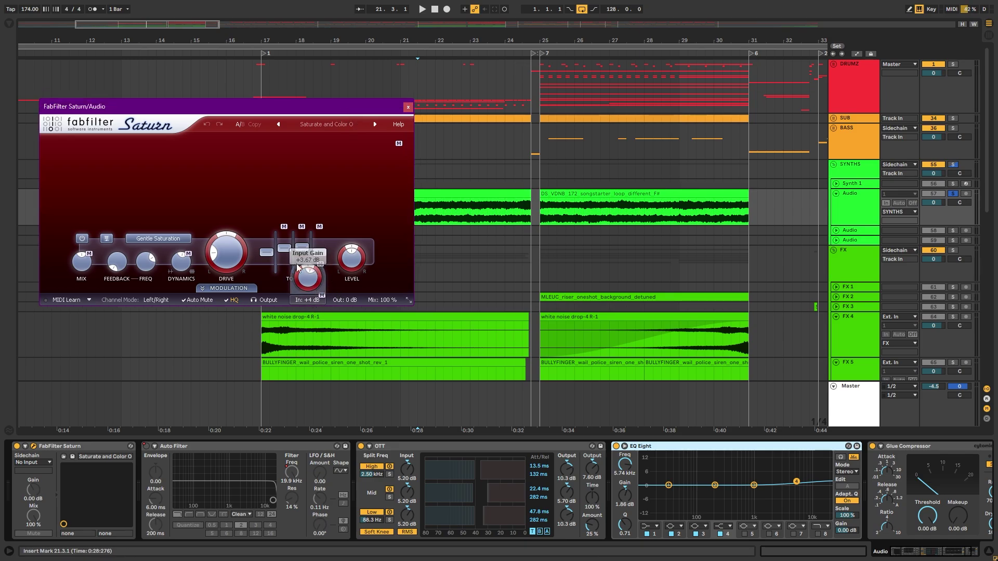
click(408, 107)
- Select both songstarter loop clips from bar 17 to bar 31 and look over the FX tracks below them
drag(262, 217, 748, 210)
scroll(289, 251, down, 10)
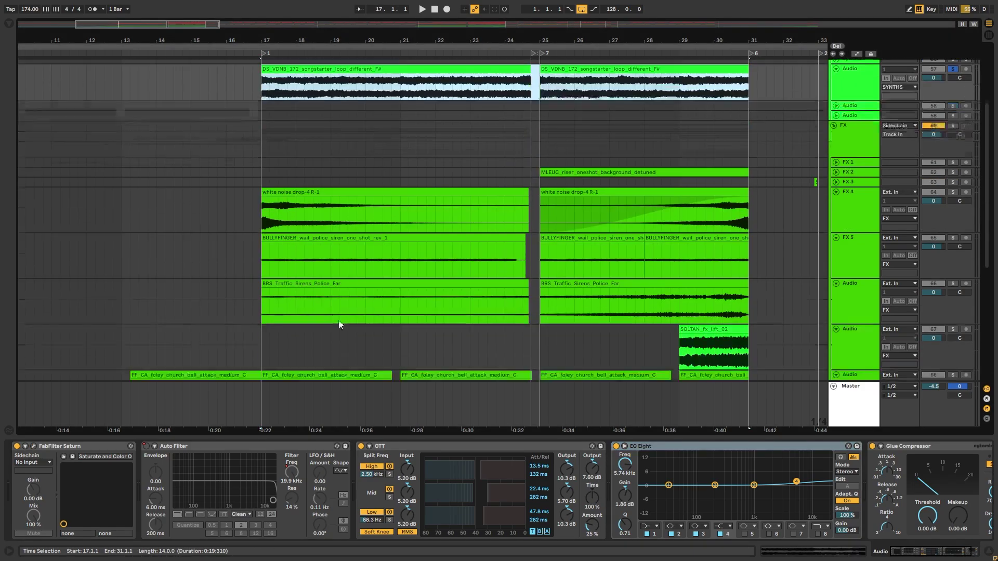
scroll(322, 299, up, 10)
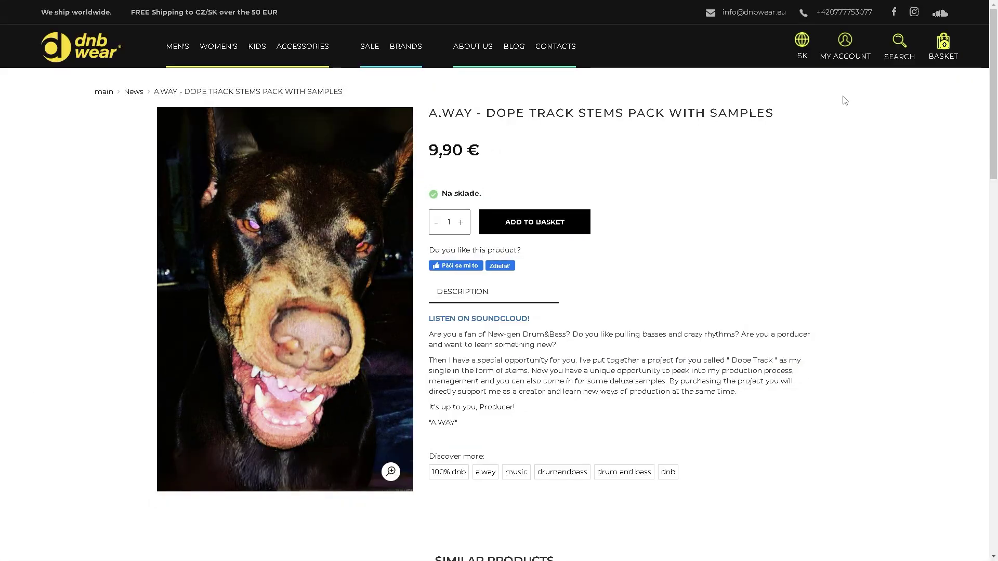
- Switch to the dnbwear web shop, enter "A.way" in its search and highlight the Dope Track stems pack title
click(898, 47)
click(838, 88)
text(A.way)
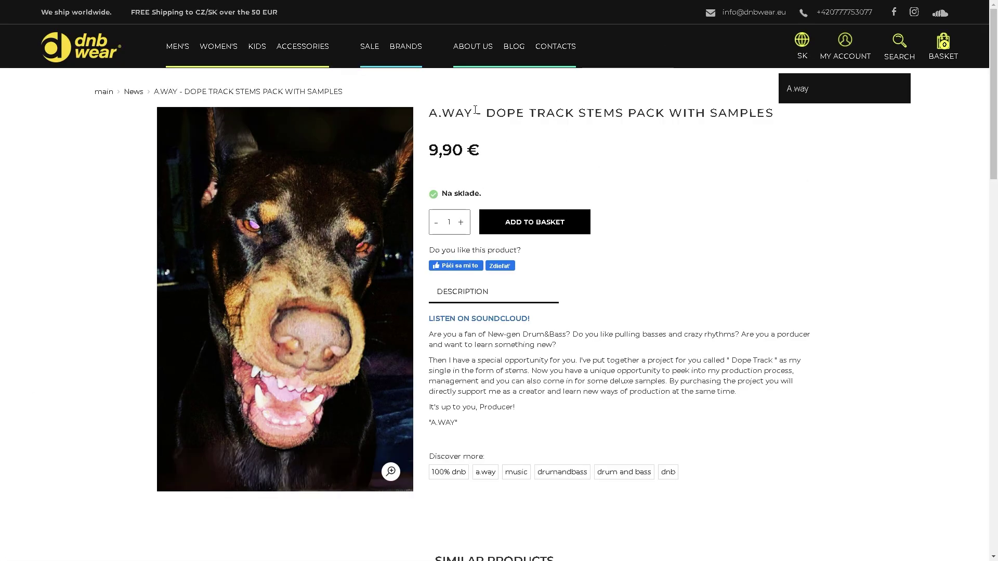
drag(496, 116, 769, 120)
click(846, 178)
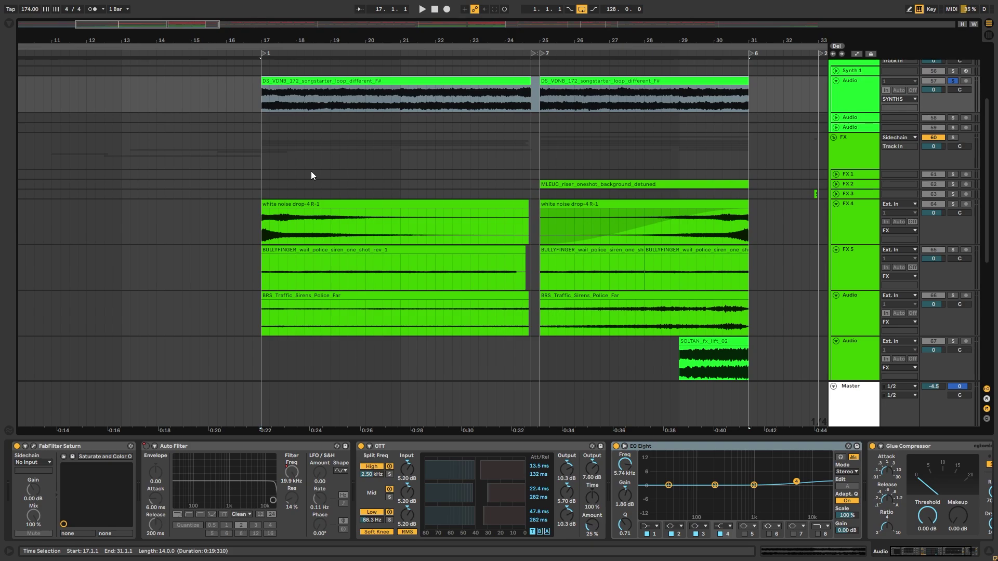
- Return to Ableton Live and select the police siren clips on FX 5 and the Audio track below from bar 17 to 31
scroll(267, 167, down, 5)
click(270, 172)
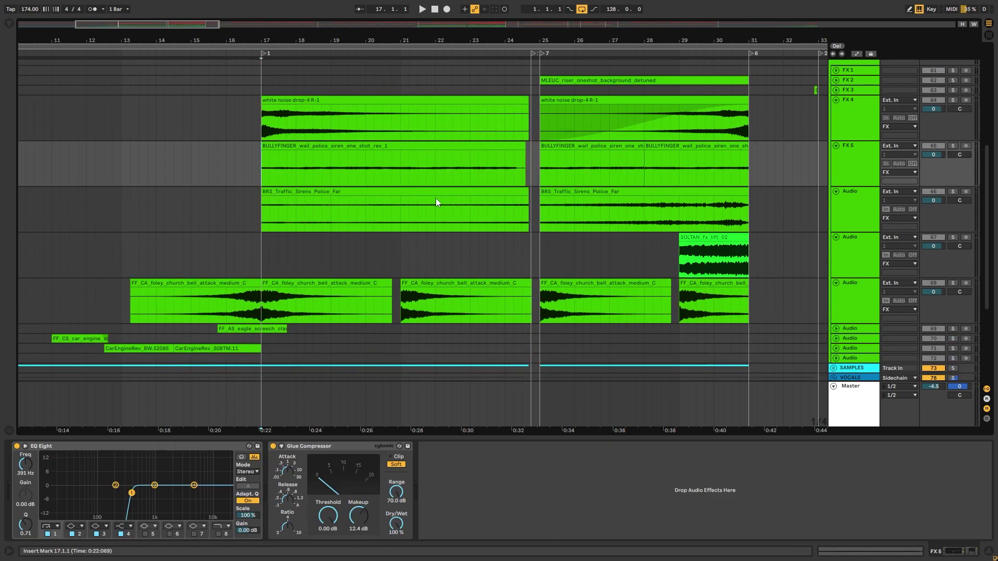
drag(435, 198, 749, 217)
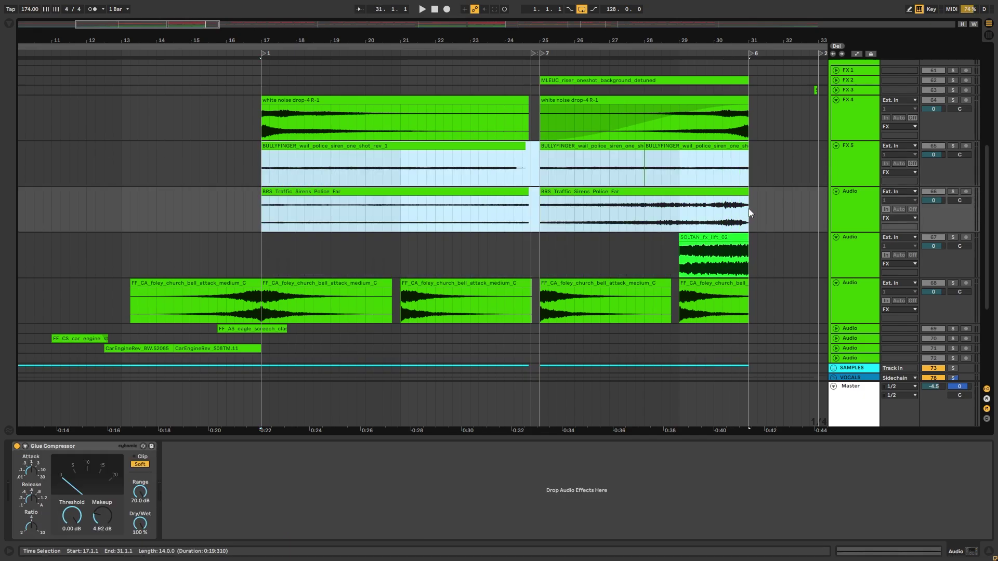
- Solo the two police siren tracks in the FX group and play them from bar 17
click(252, 215)
click(265, 213)
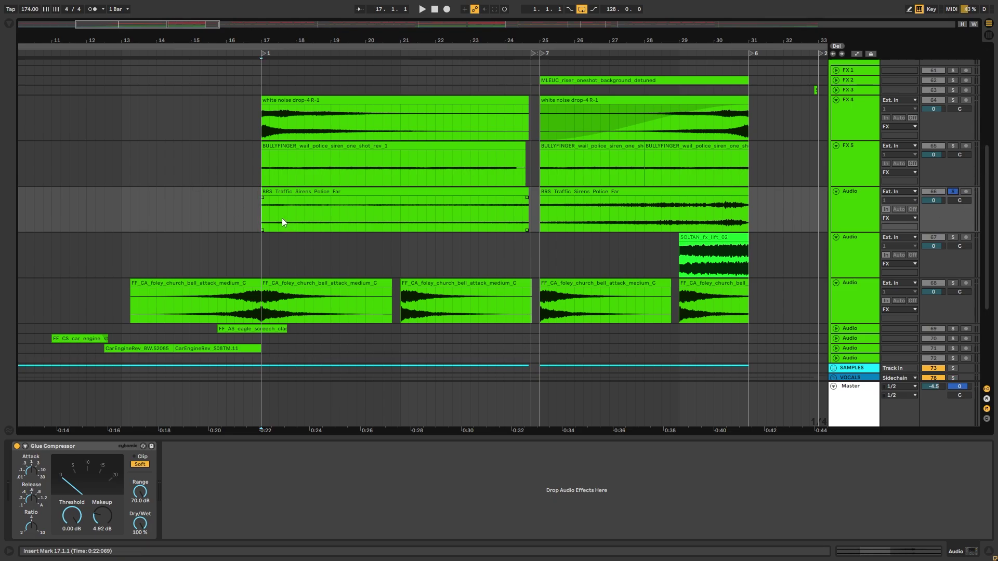
click(953, 145)
key(space)
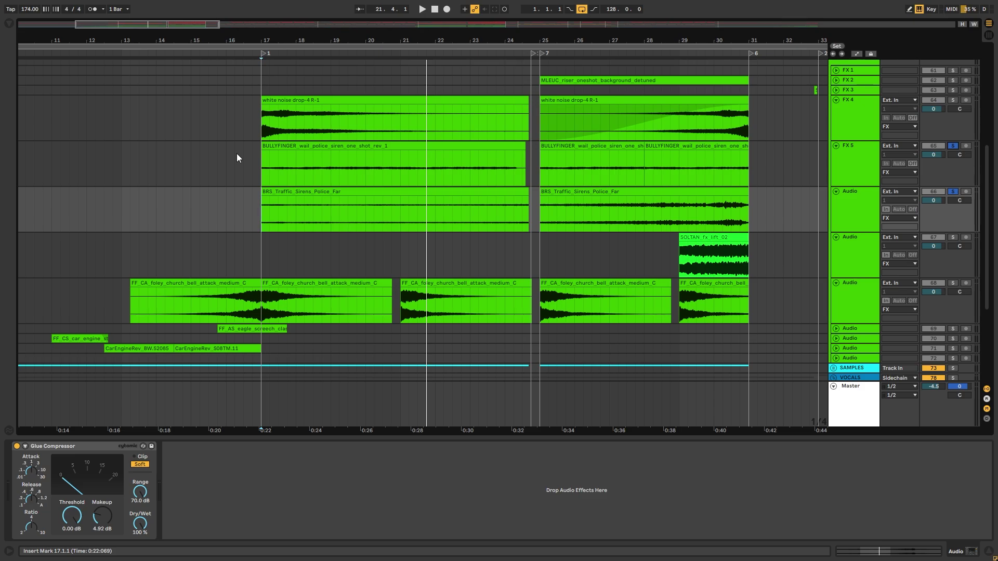
- Select the church bell clips between bar 17 and 24.4, narrowing the selection to the second of them
click(265, 311)
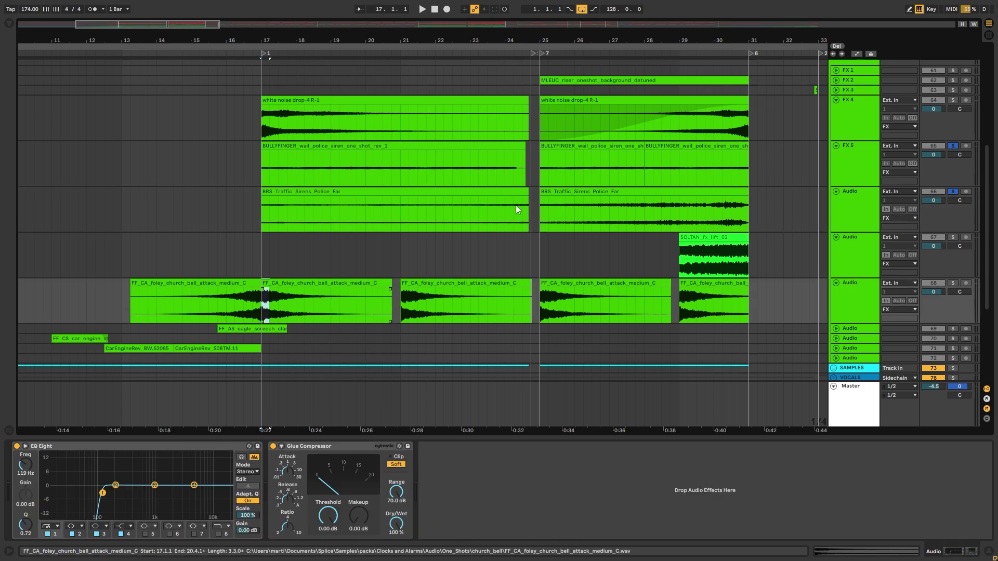
drag(263, 321, 529, 319)
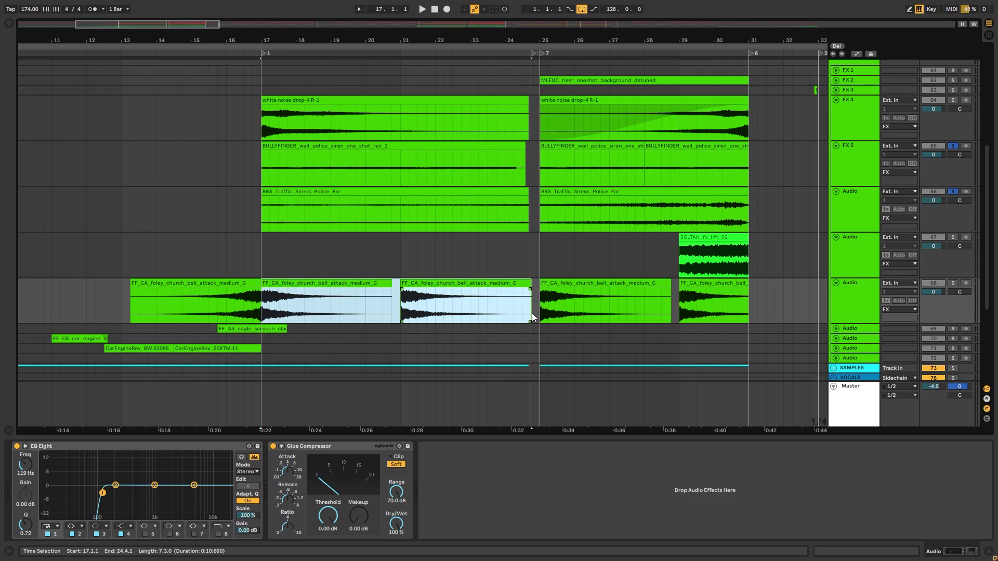
click(530, 313)
click(529, 284)
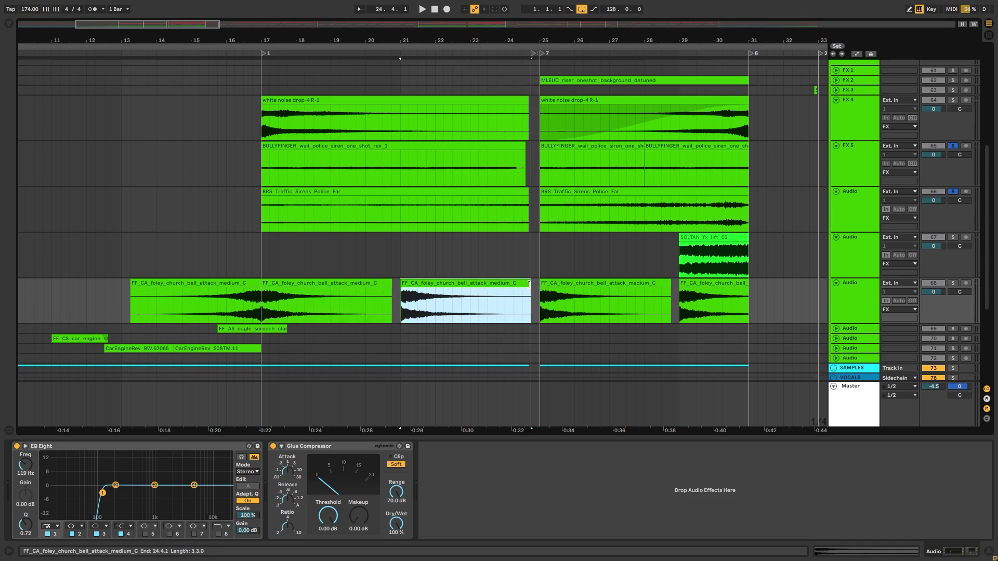
- Solo the church bell track in the FX group and play it from bar 17
click(263, 316)
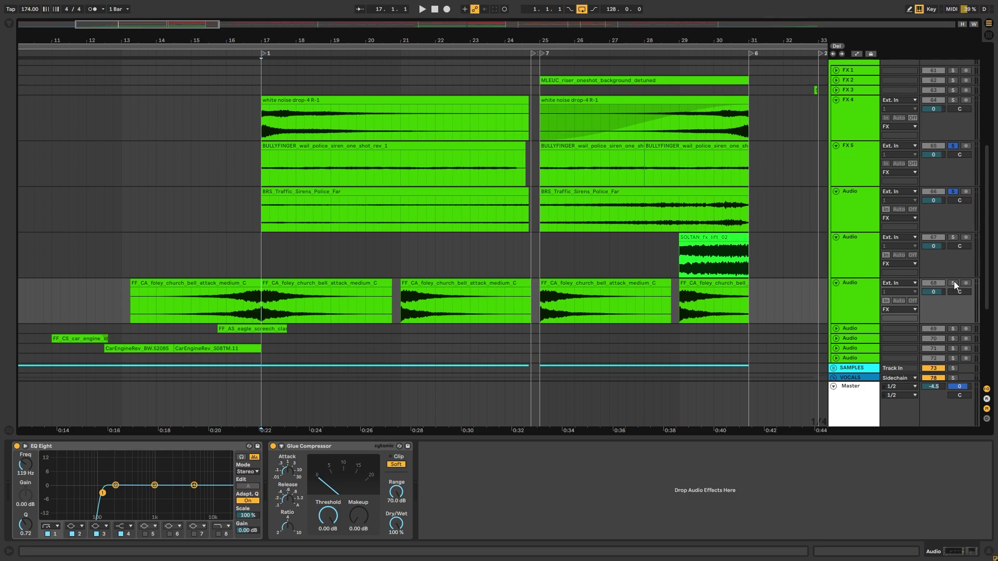
key(space)
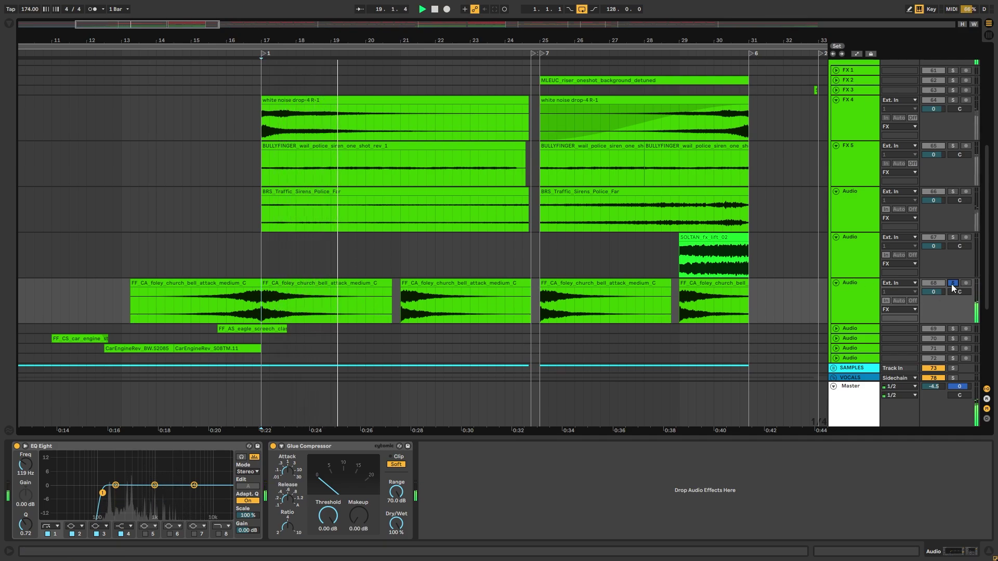
click(396, 300)
- Unfold the SUB group and select the first songstarter loop clip from 17.2 to 24.4
scroll(395, 300, up, 6)
scroll(348, 294, up, 2)
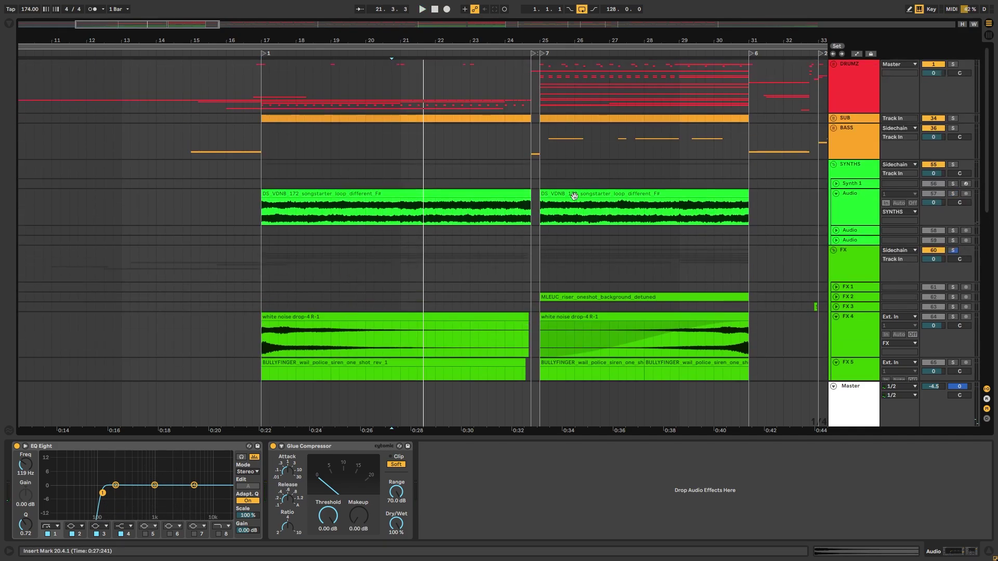
click(834, 118)
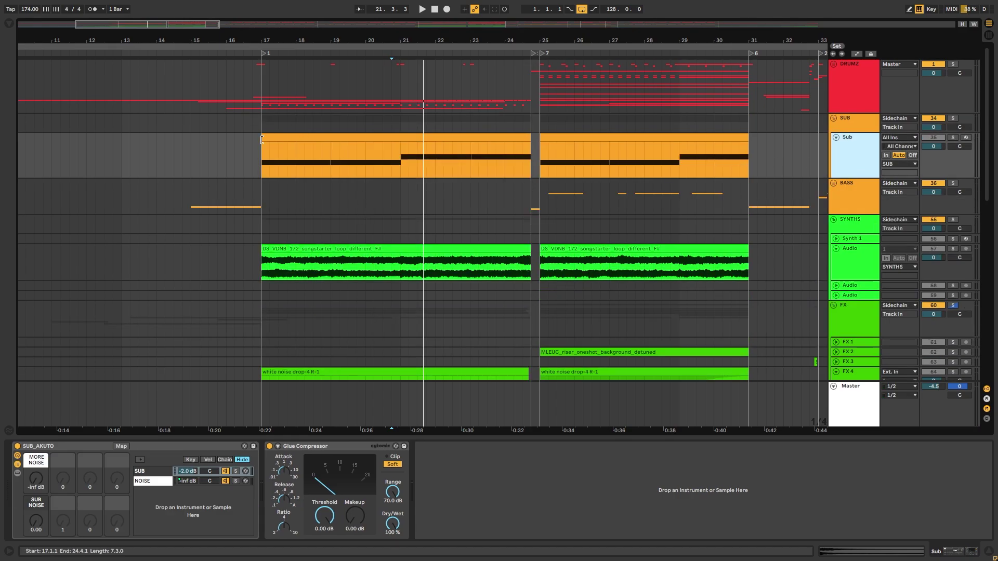
drag(268, 268, 409, 268)
shift+click(535, 262)
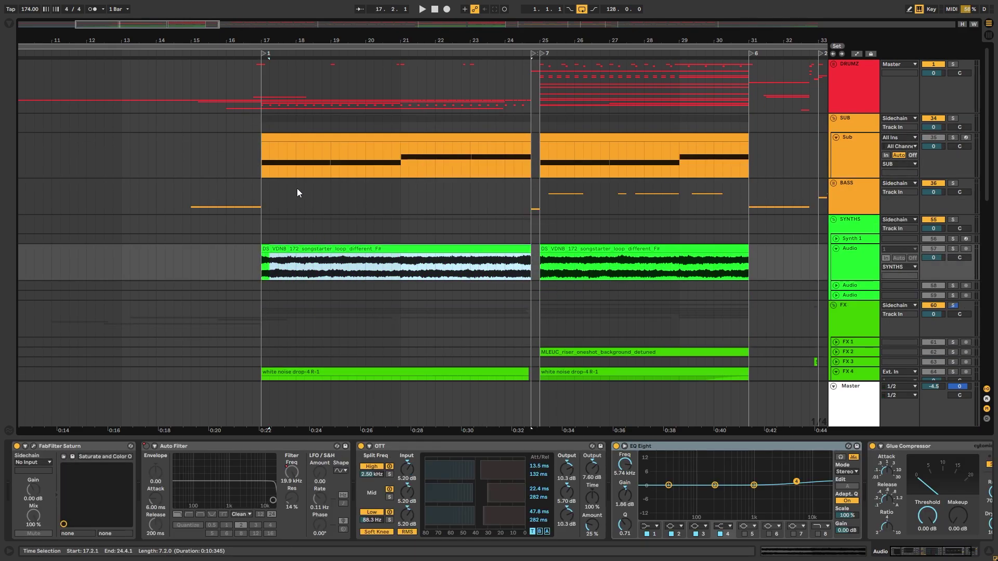
- Select the Sub track from bar 21 to 25, view the first Sub clip's MIDI notes and hide the clip view
drag(404, 163, 606, 157)
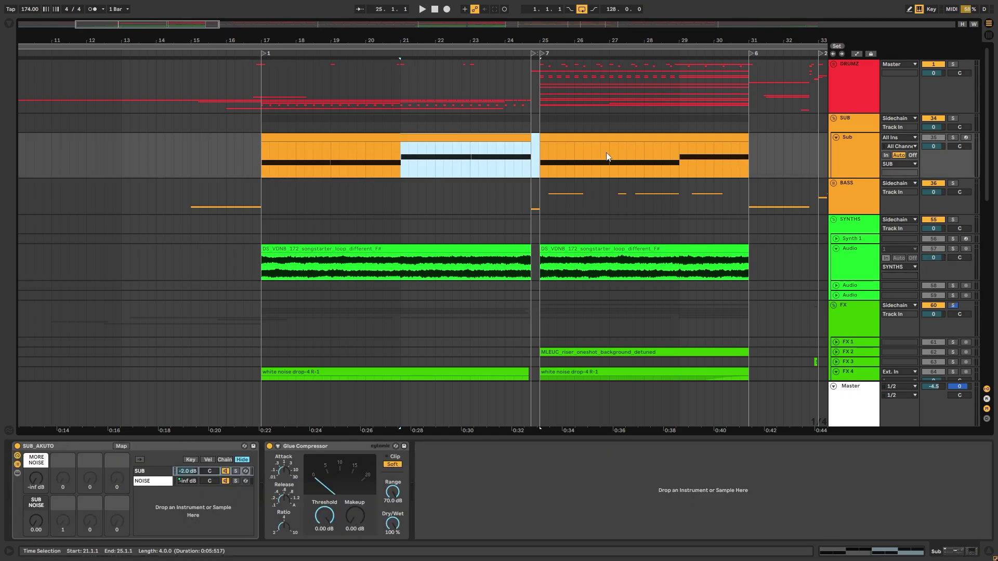
double_click(364, 149)
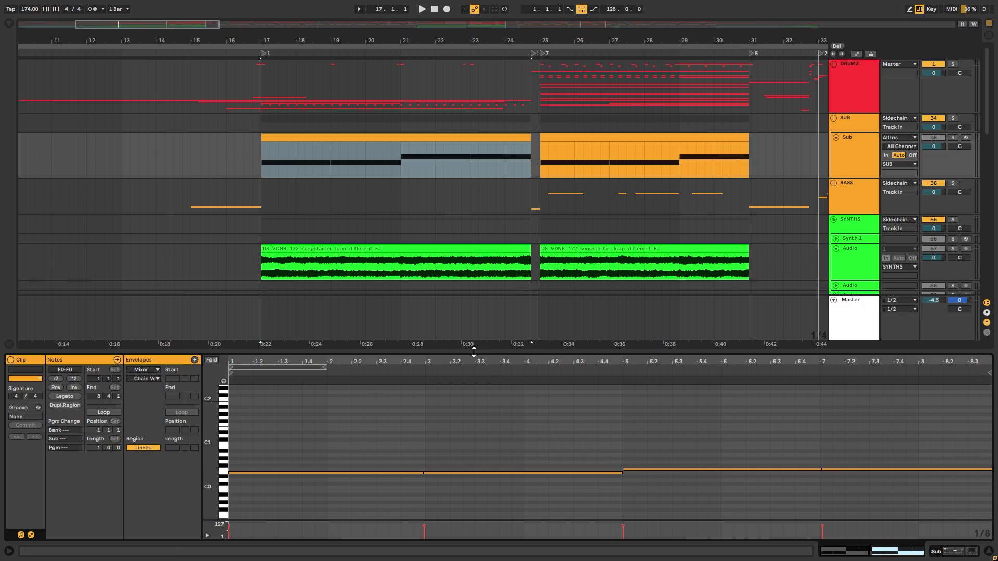
key(ctrl+alt+l)
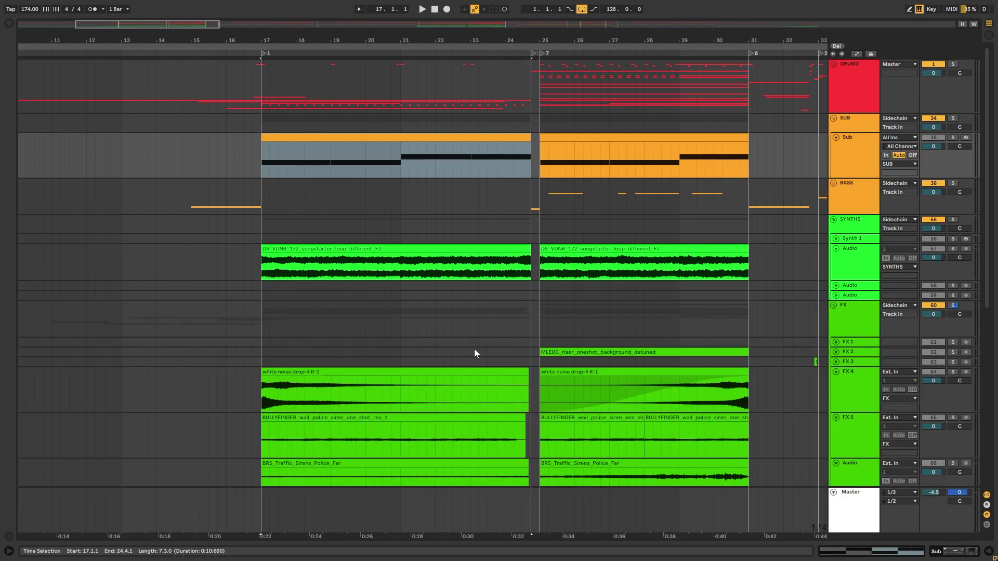
- Solo the songstarter loop track and the Sub track while playing the build-up from bar 17
click(953, 249)
click(262, 267)
key(space)
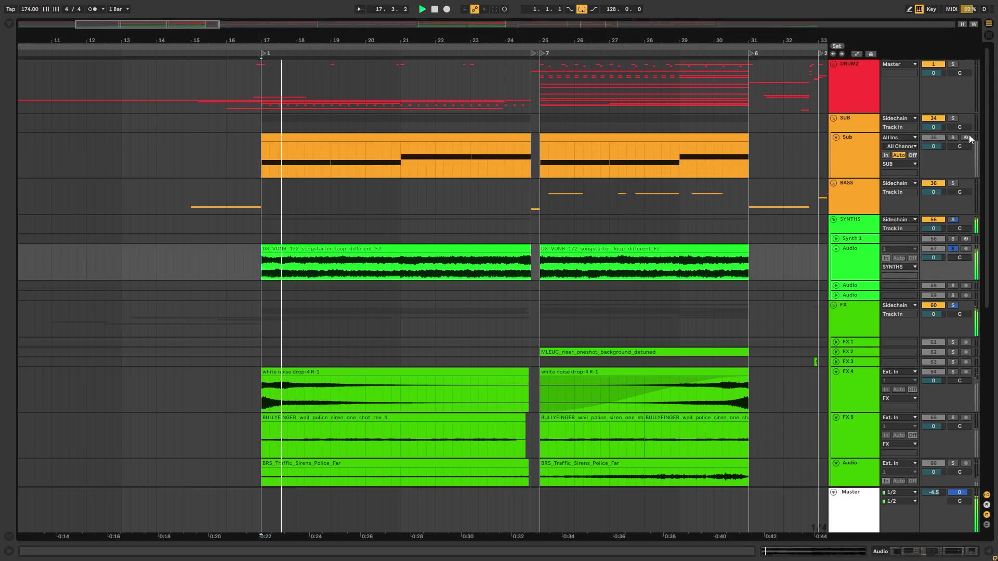
click(952, 137)
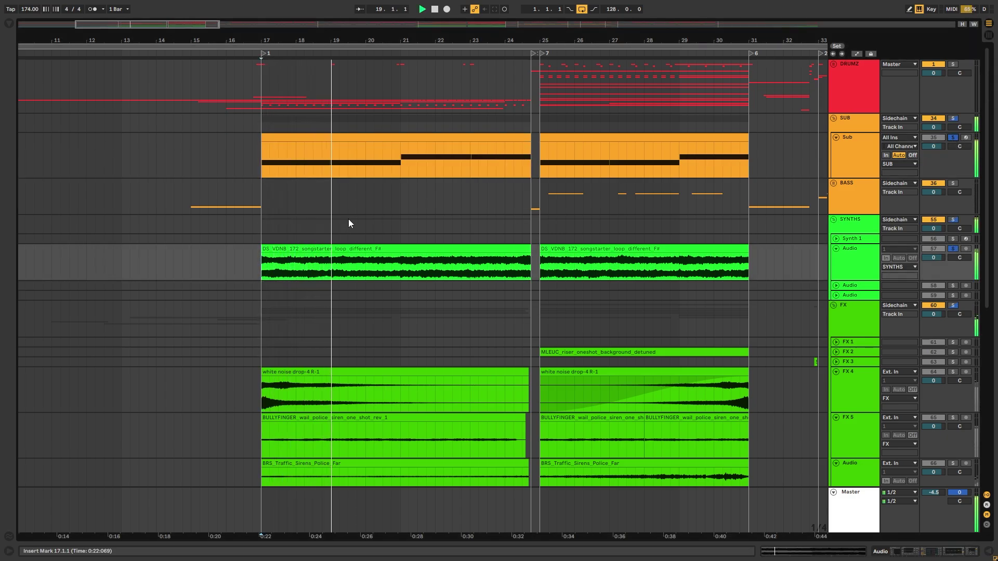
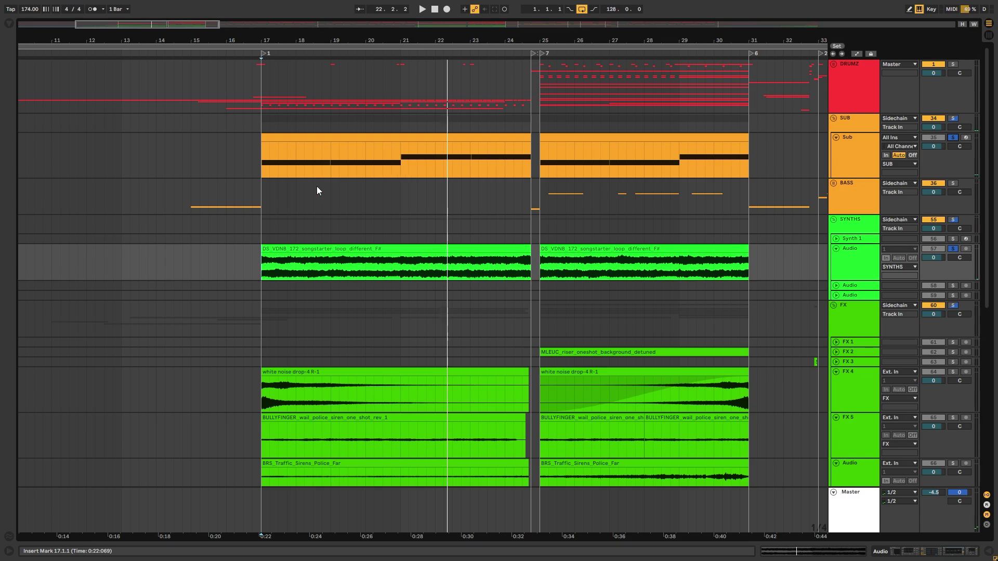
- Highlight the first songstarter loop clip and solo the SOLTAN_fx_lift_02 track in the FX group
drag(267, 271, 537, 259)
click(381, 238)
scroll(381, 238, down, 3)
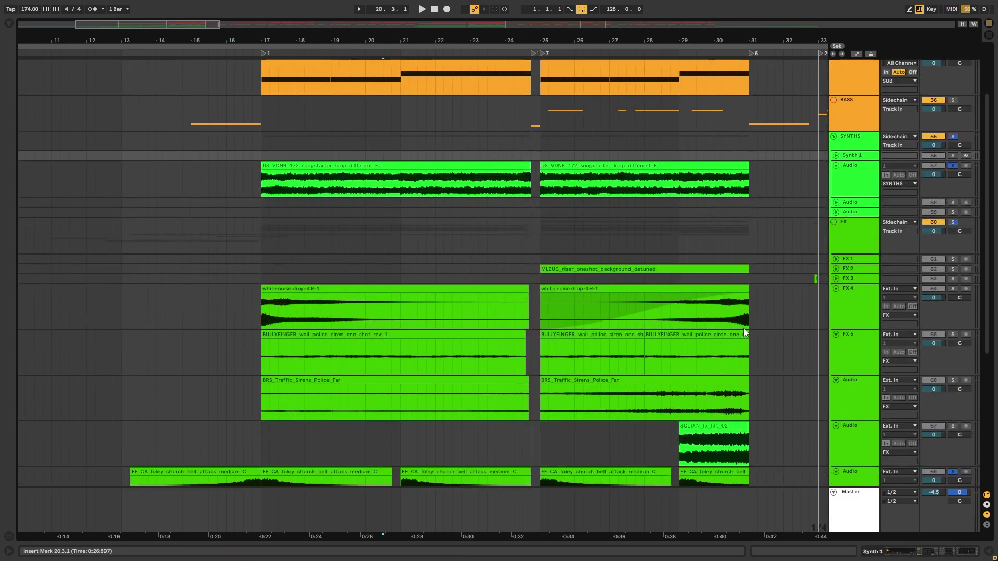
scroll(953, 288, down, 8)
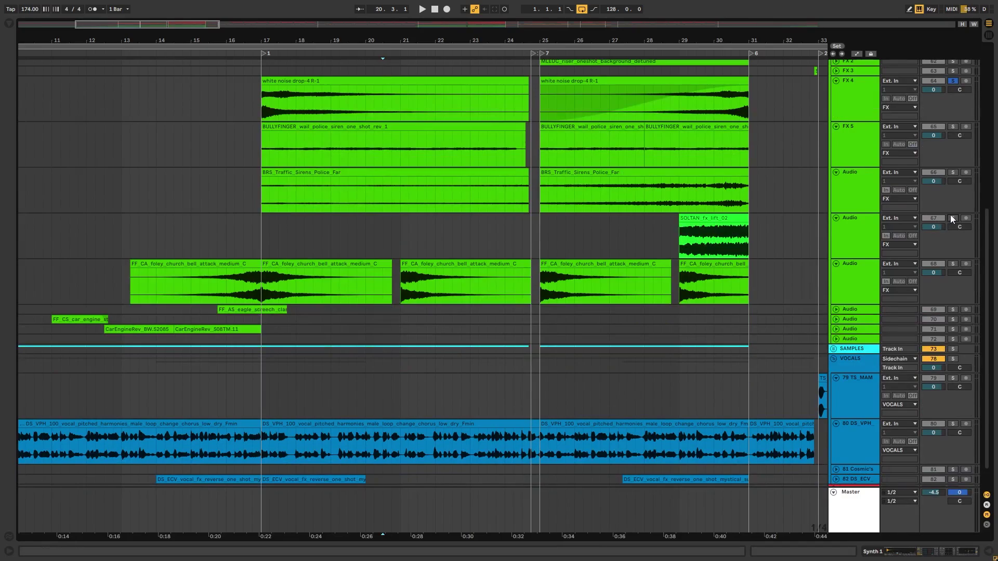
click(952, 218)
scroll(593, 279, down, 1)
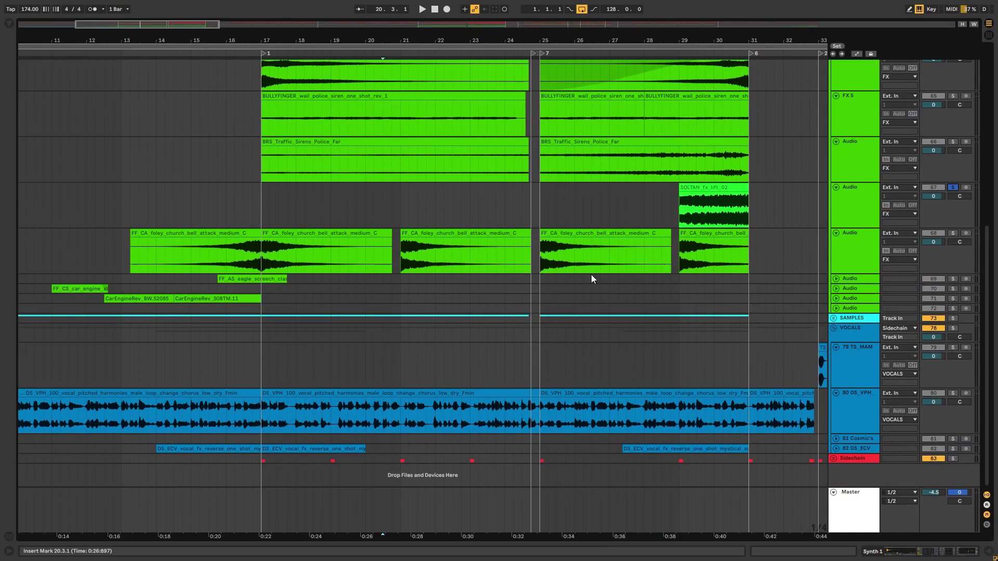
- Fold all the tracks inside the DRUMZ group and bring bars 17 to 31 into view
scroll(390, 304, up, 20)
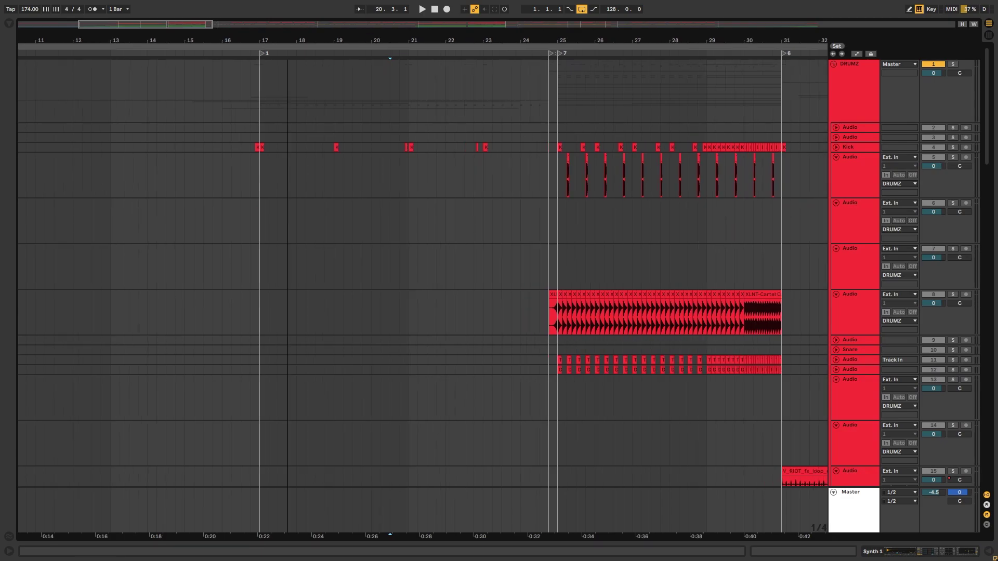
scroll(400, 346, down, 8)
scroll(399, 342, down, 1)
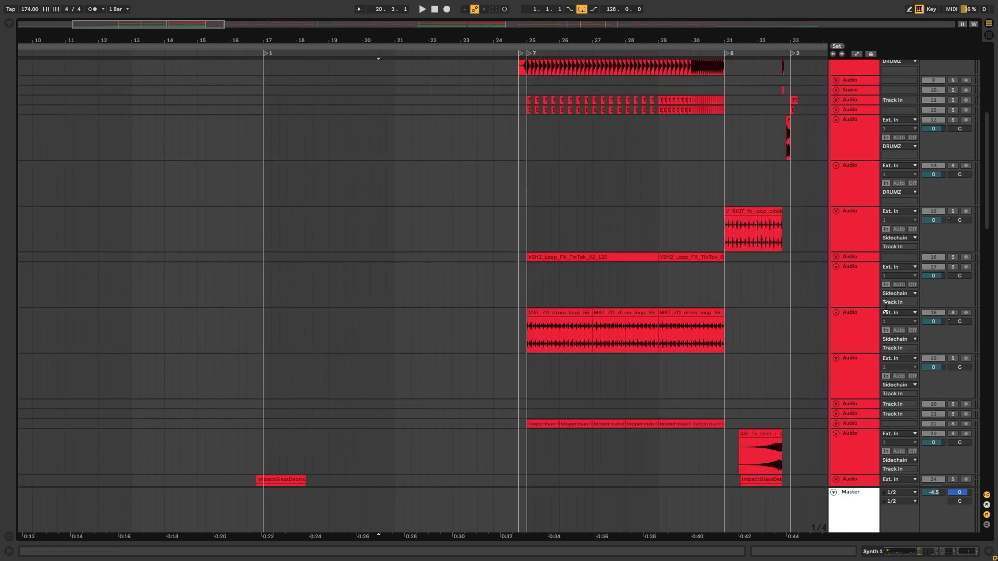
click(850, 289)
key(ctrl+a)
key(Down)
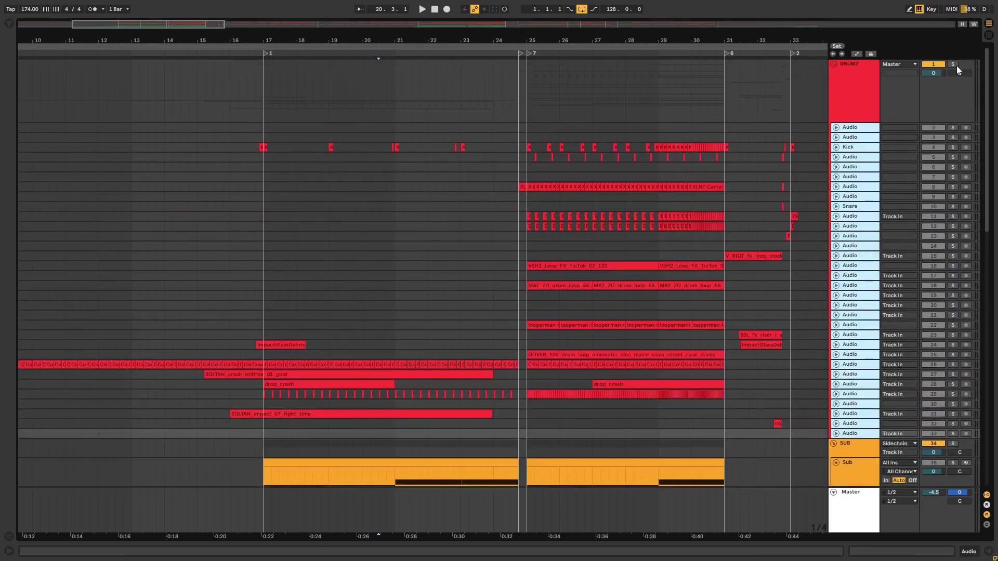
click(386, 286)
drag(294, 41, 307, 43)
click(387, 229)
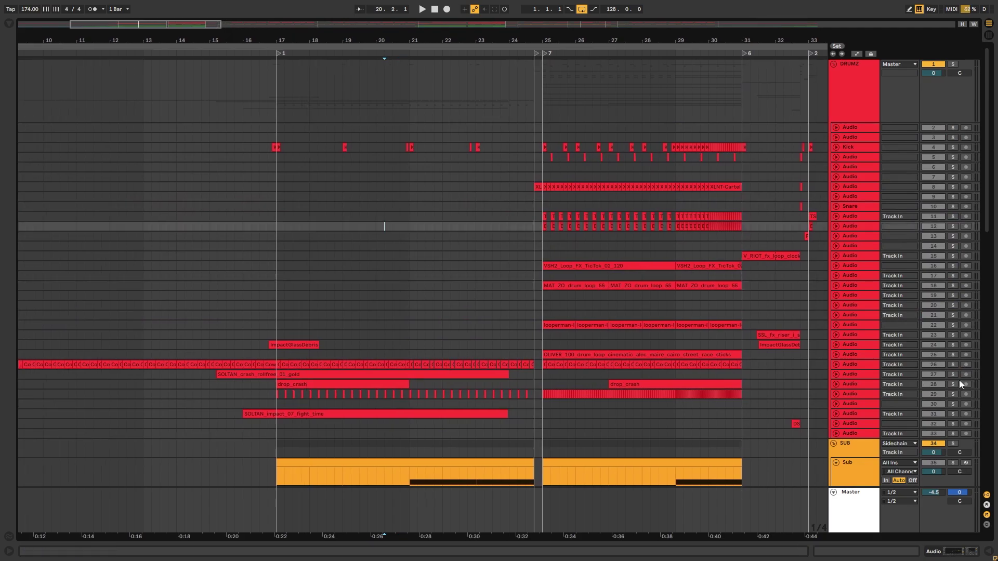
- Solo the Cowbell-808 track, play it from bar 17 and view its Wider plugin window
click(953, 364)
click(277, 365)
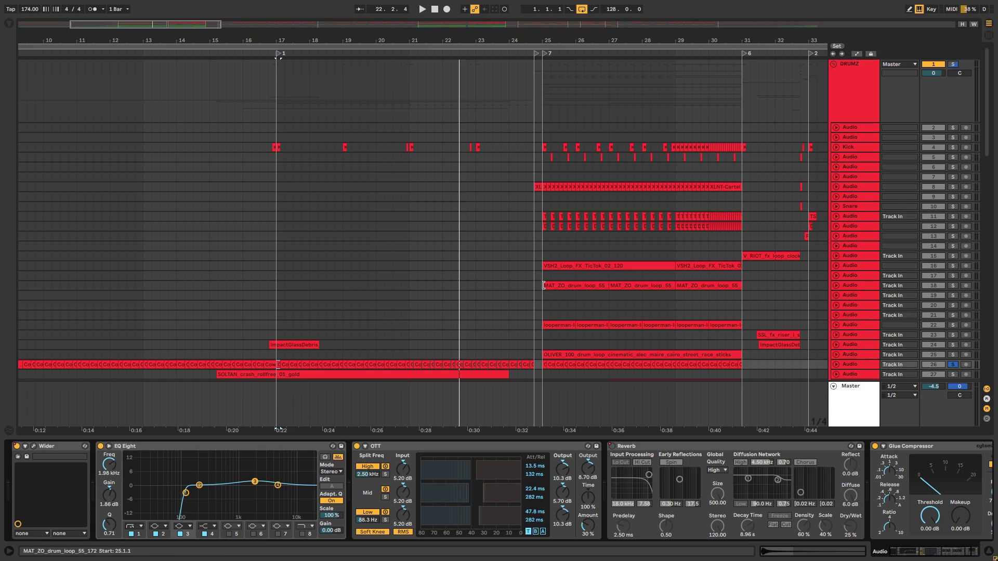
click(26, 457)
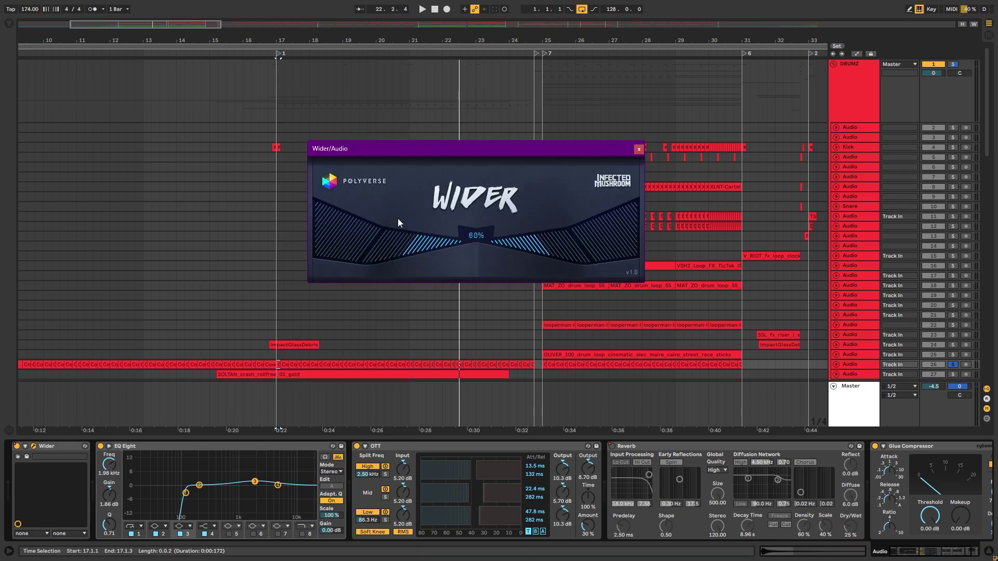
drag(414, 148, 150, 118)
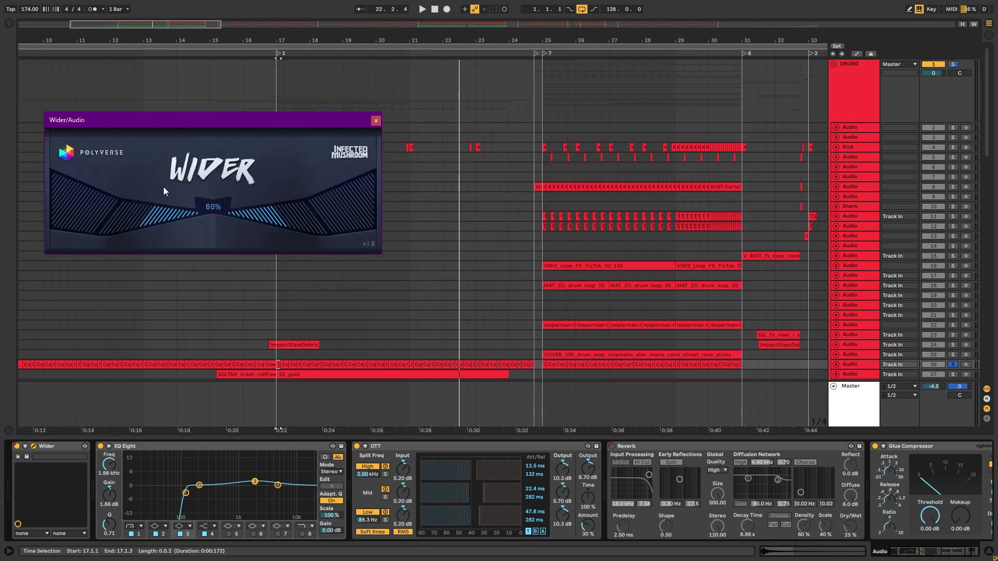
click(377, 124)
- Examine the cowbell track's effects chain from Wider through EQ Eight, OTT and Reverb to Glue Compressor, and hide the device view
scroll(312, 335, down, 2)
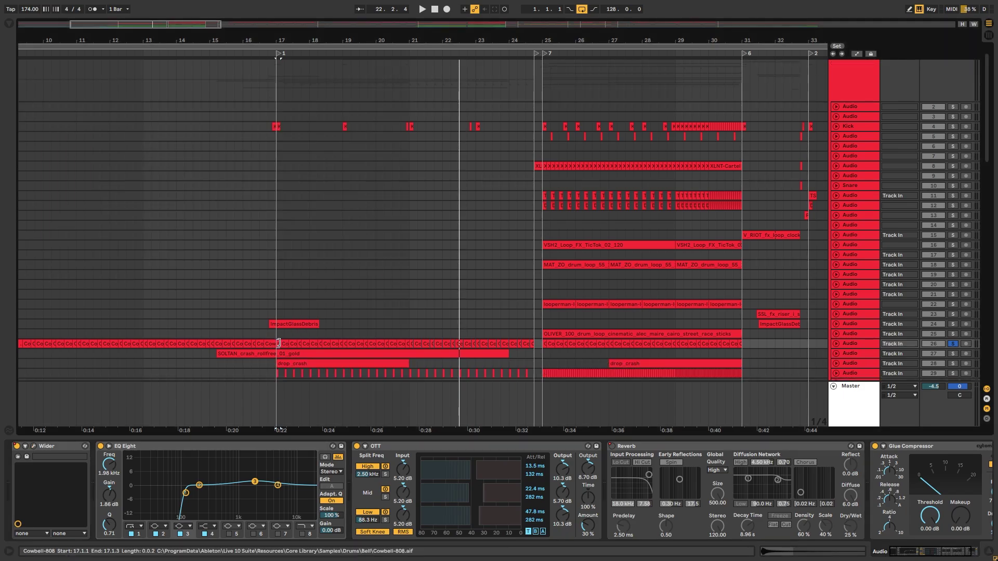
click(34, 446)
click(377, 118)
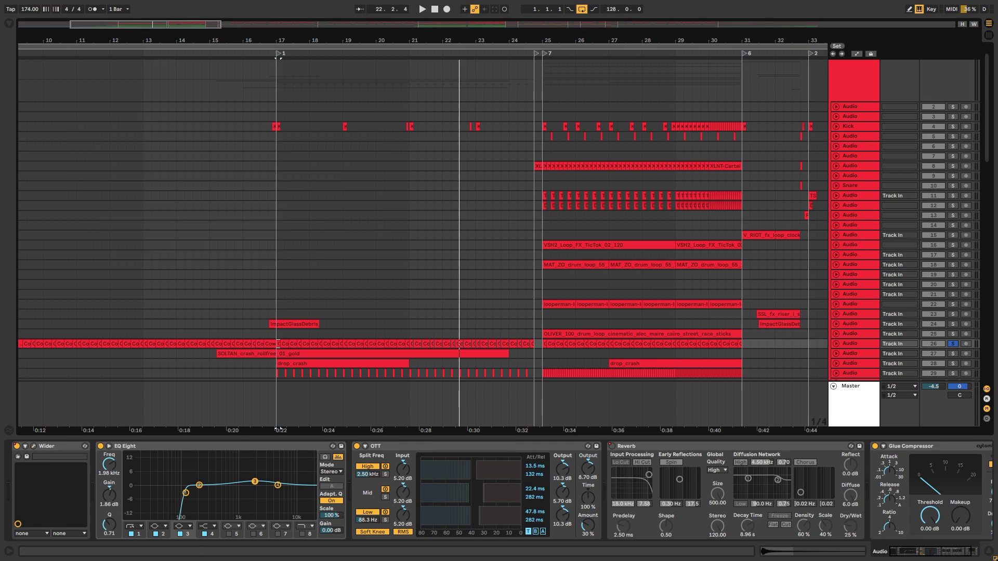
click(925, 554)
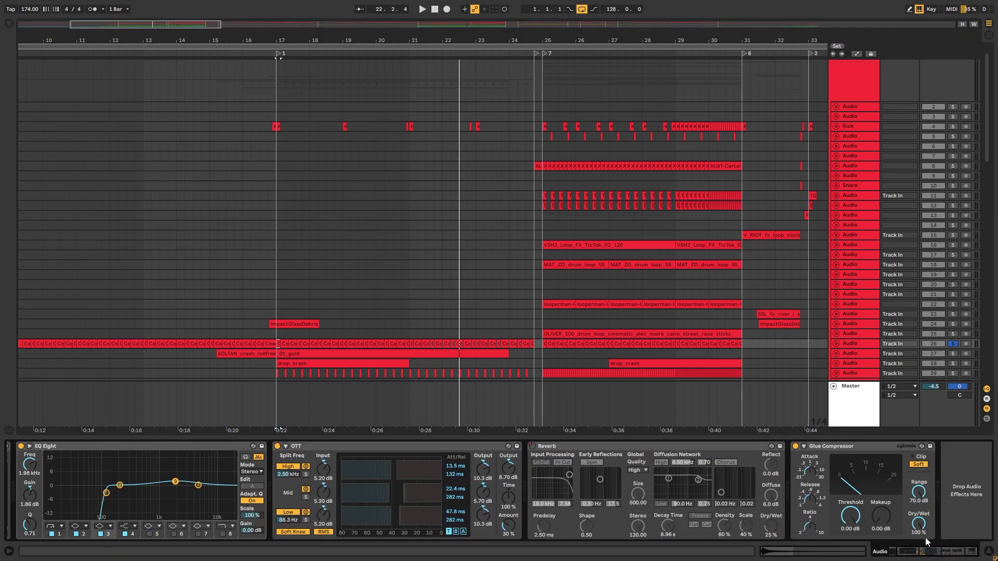
drag(788, 437, 789, 520)
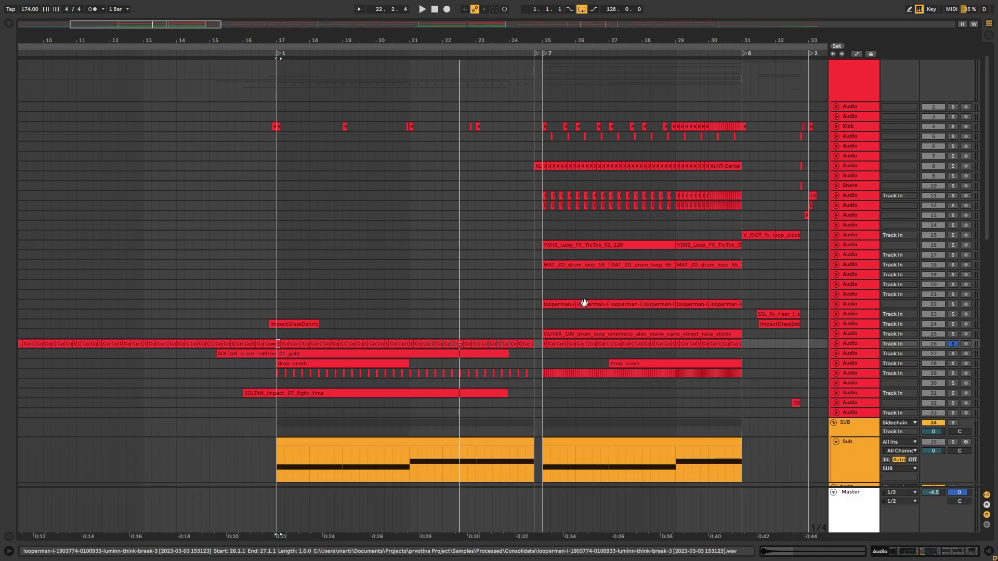
- Unfold and solo the SOLTAN_crash_rollfree_01_gold track and play it from bar 17
scroll(494, 335, down, 1)
click(835, 343)
click(850, 356)
click(276, 368)
click(952, 344)
key(space)
- Unfold and solo the short repeating percussion hits on track 29 below the drop_crash track during playback
scroll(788, 350, down, 3)
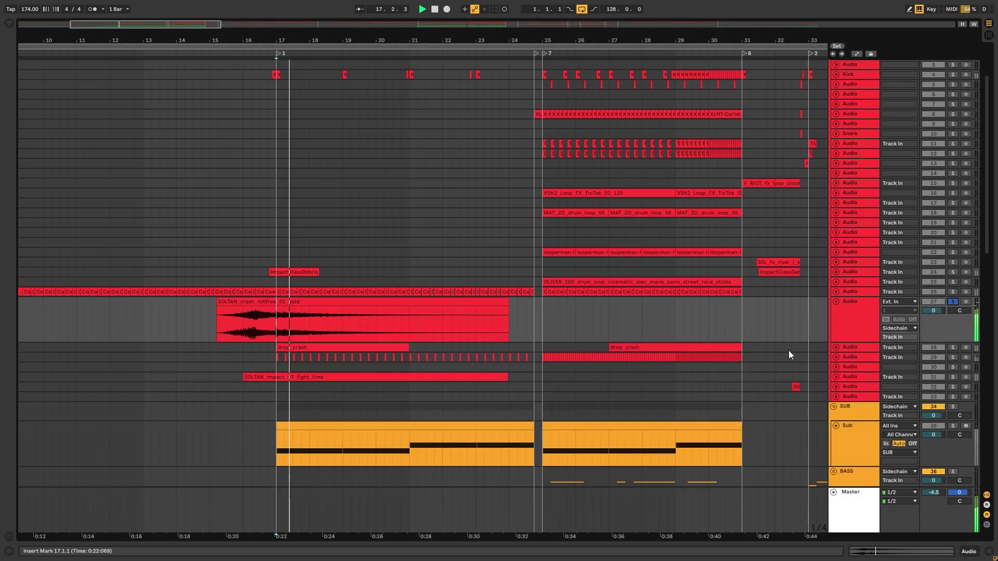
click(835, 356)
click(954, 358)
scroll(780, 364, down, 2)
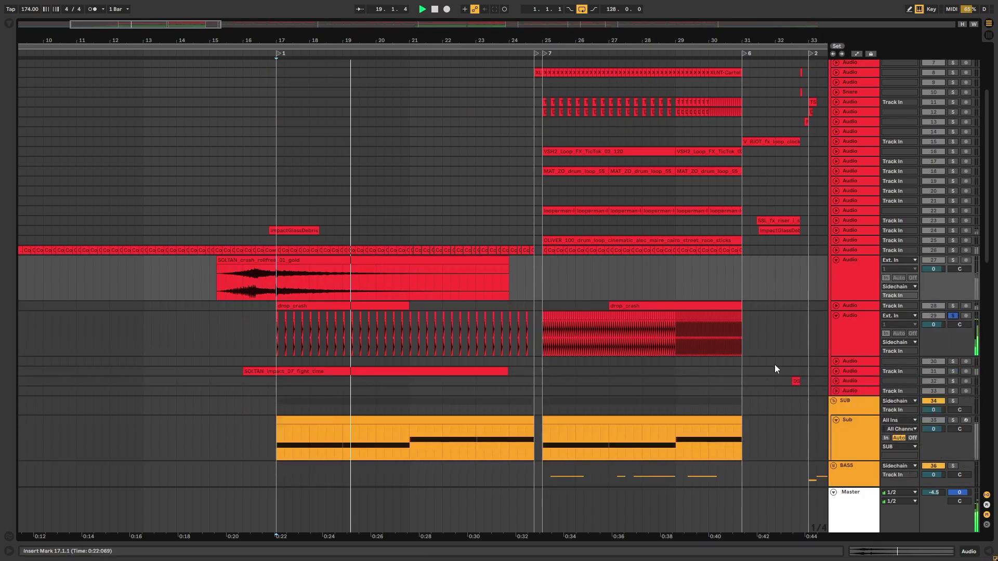
- Unfold and solo the SOLTAN_impact_07_fight_time track and play it from bar 17
click(836, 371)
click(952, 371)
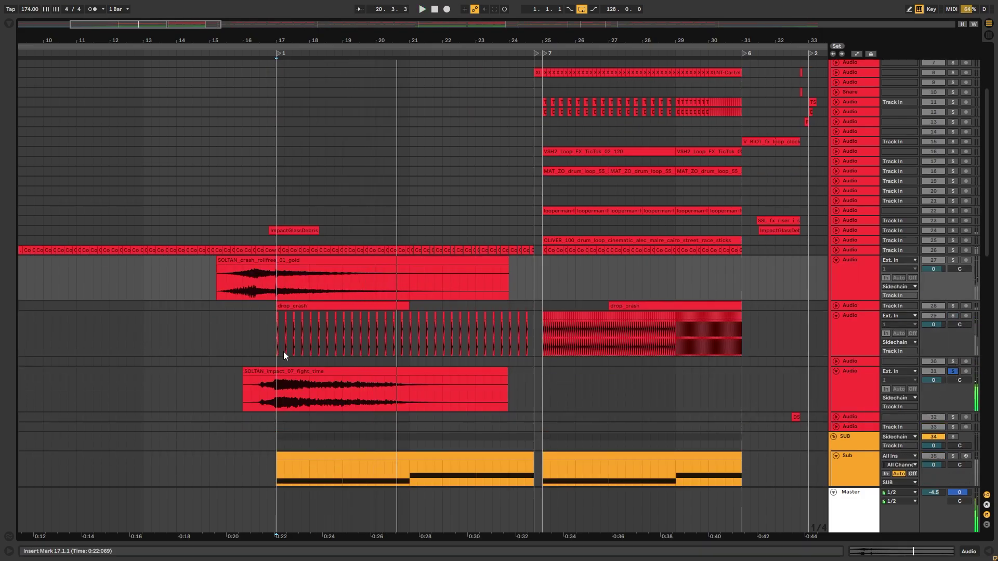
click(275, 399)
scroll(427, 325, up, 8)
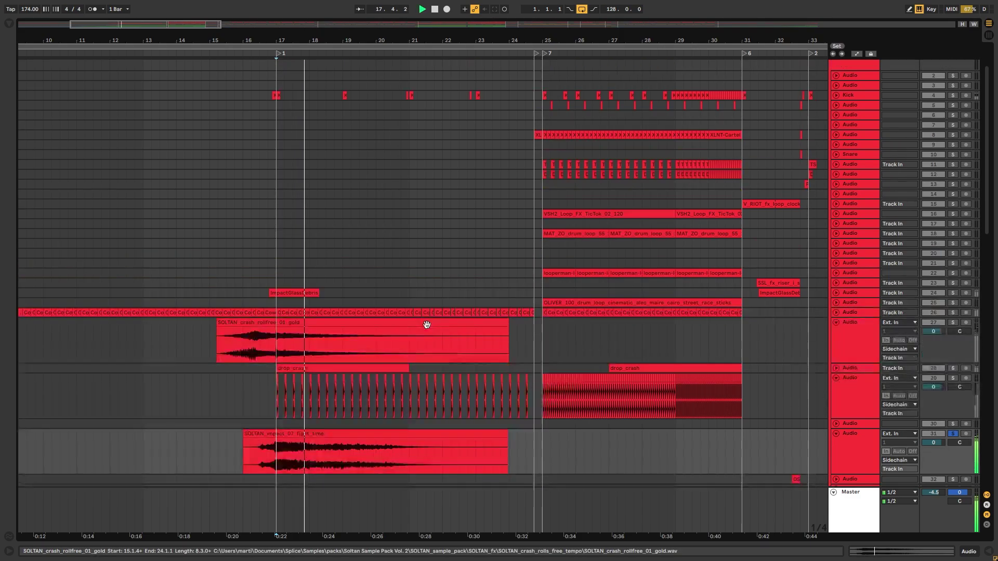
key(space)
- Clear the track solo and play the full build-up from the Kick clip at bar 17
click(952, 64)
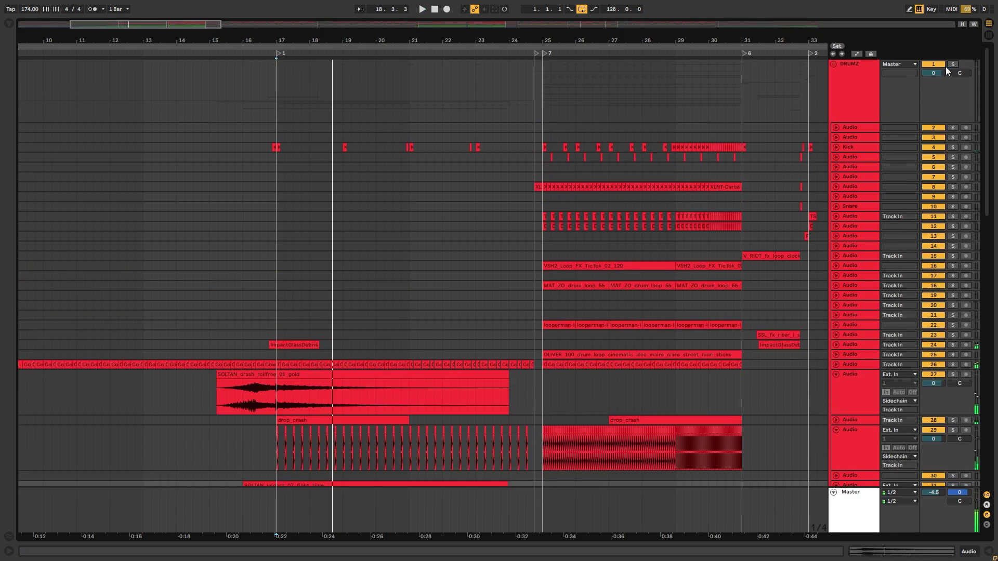
click(278, 148)
key(space)
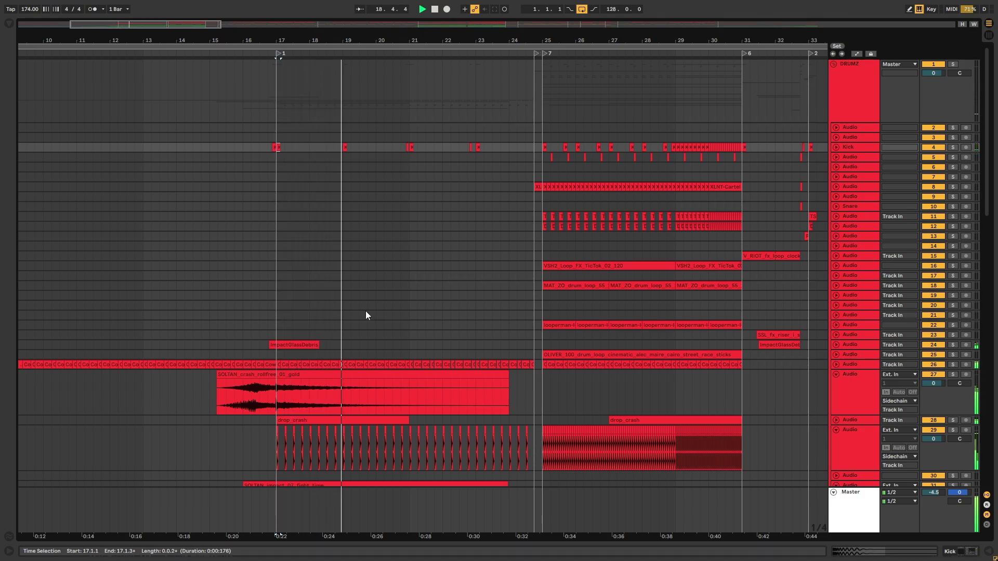
- Fold all the tracks in the DRUMZ group and the Sub track
click(853, 413)
key(ctrl+a)
key(u)
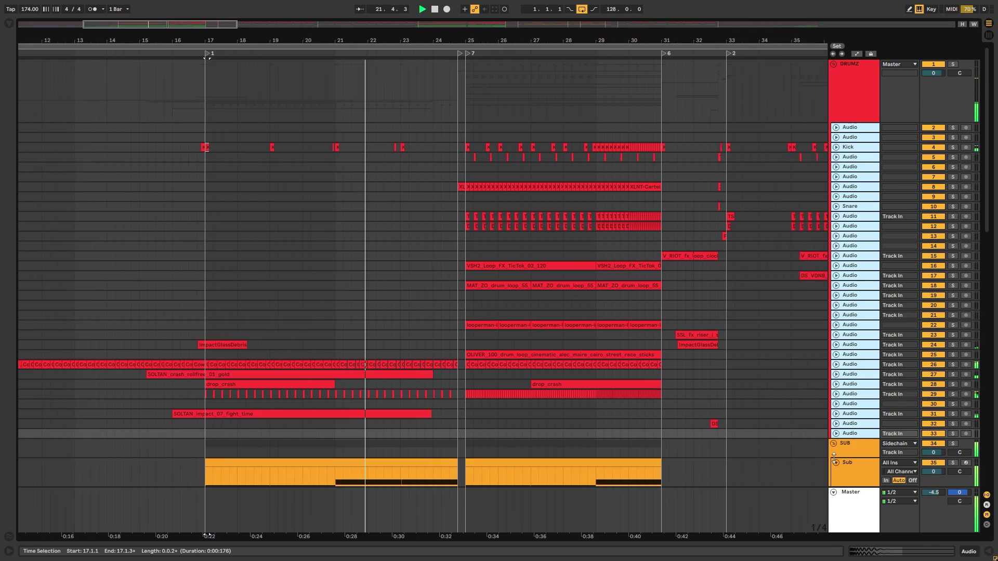
click(850, 469)
key(u)
- Fold all the tracks inside the SYNTHS group
scroll(788, 391, down, 3)
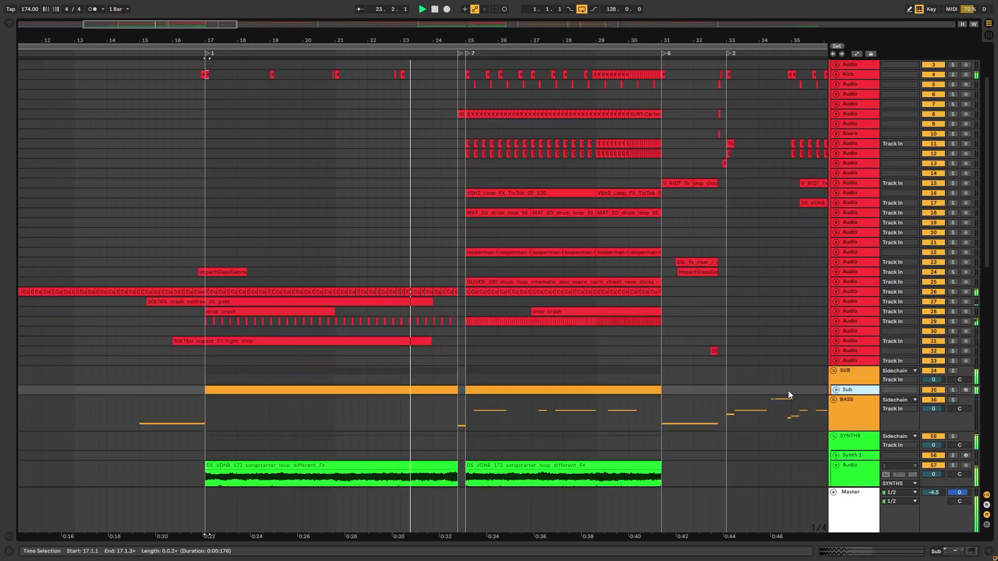
click(862, 470)
key(ctrl+a)
key(u)
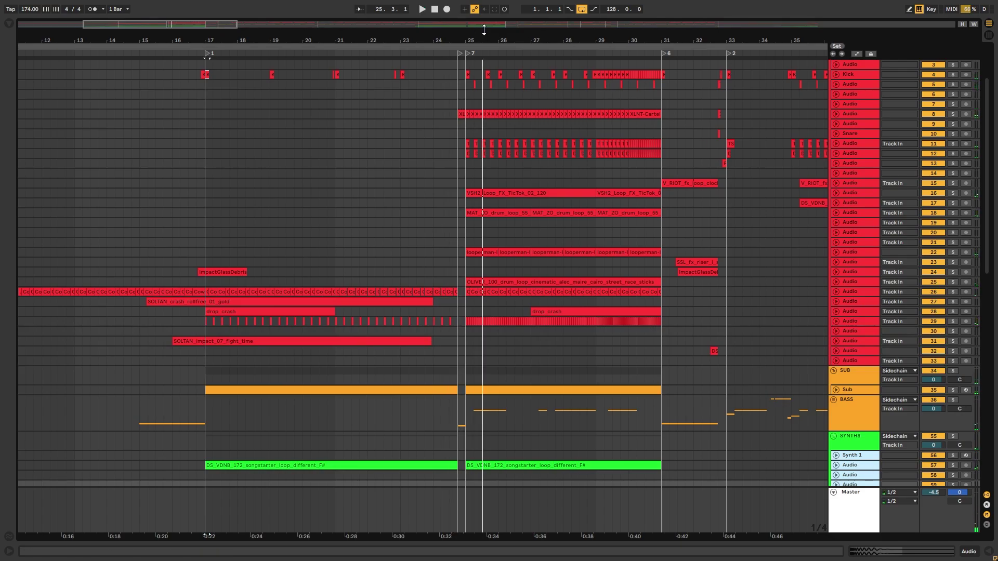
- Highlight the short break from 24.4.1 to 25.1.1 across the tracks and clear the selection
drag(484, 31, 391, 462)
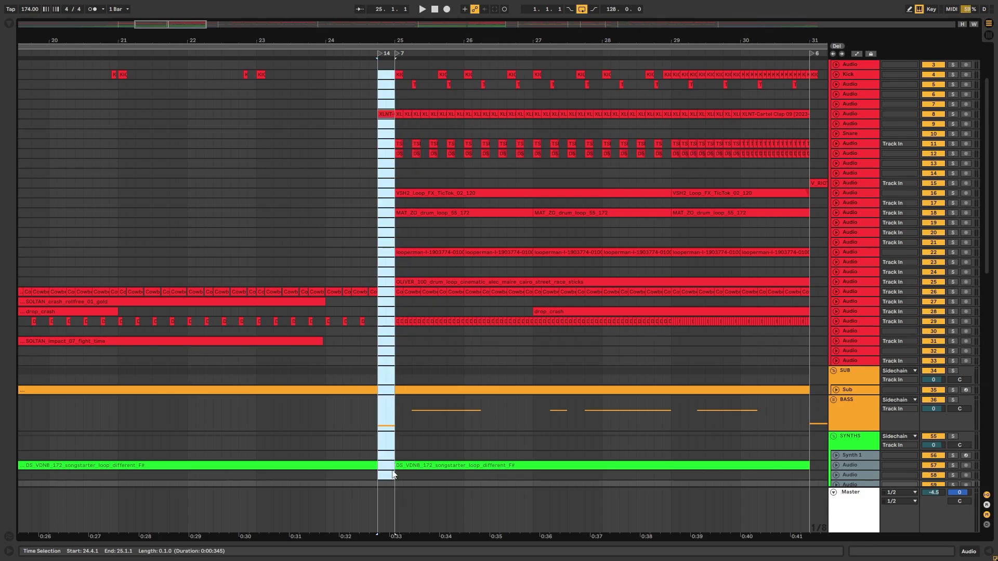
scroll(370, 352, down, 3)
scroll(370, 352, up, 5)
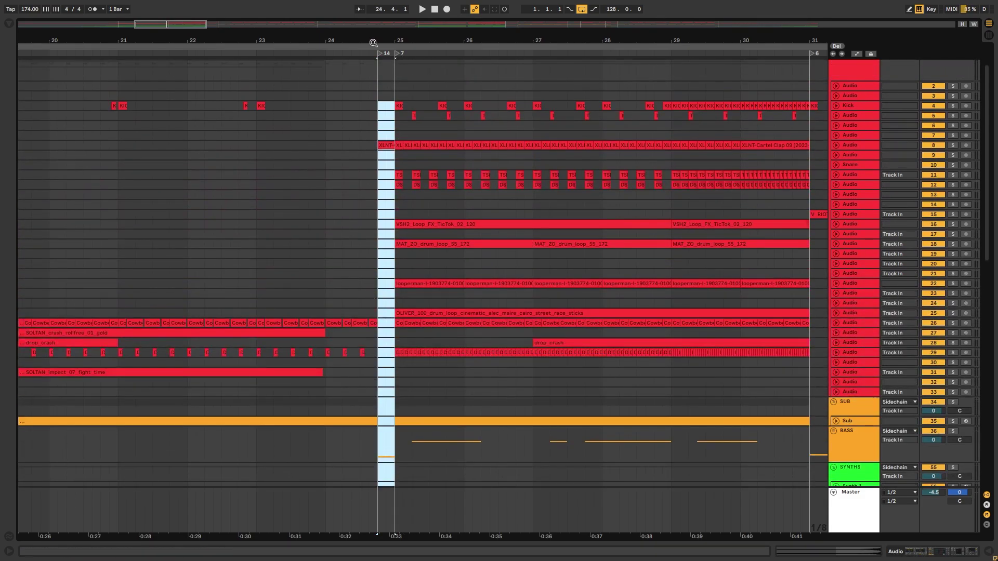
drag(378, 80, 393, 514)
click(337, 194)
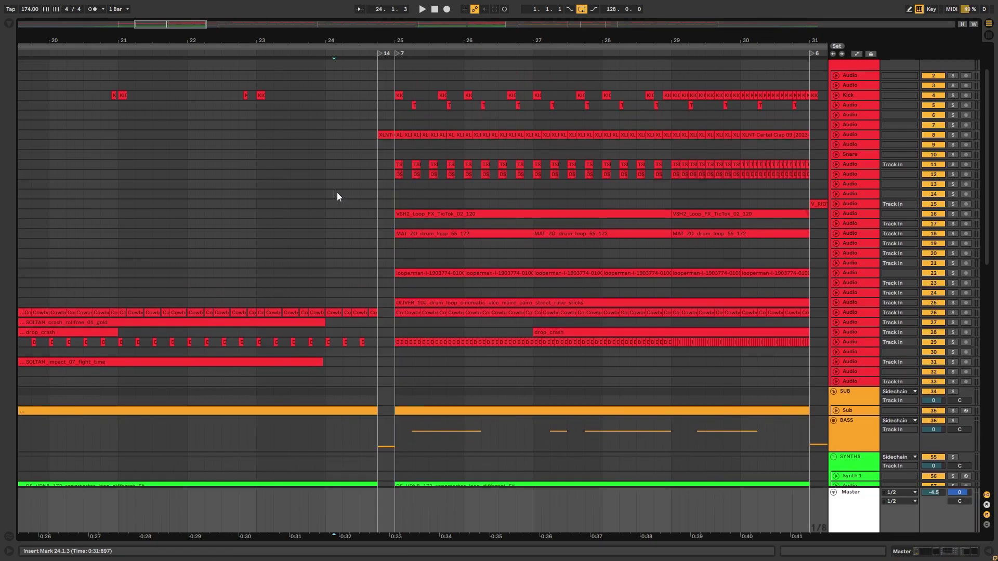
click(335, 193)
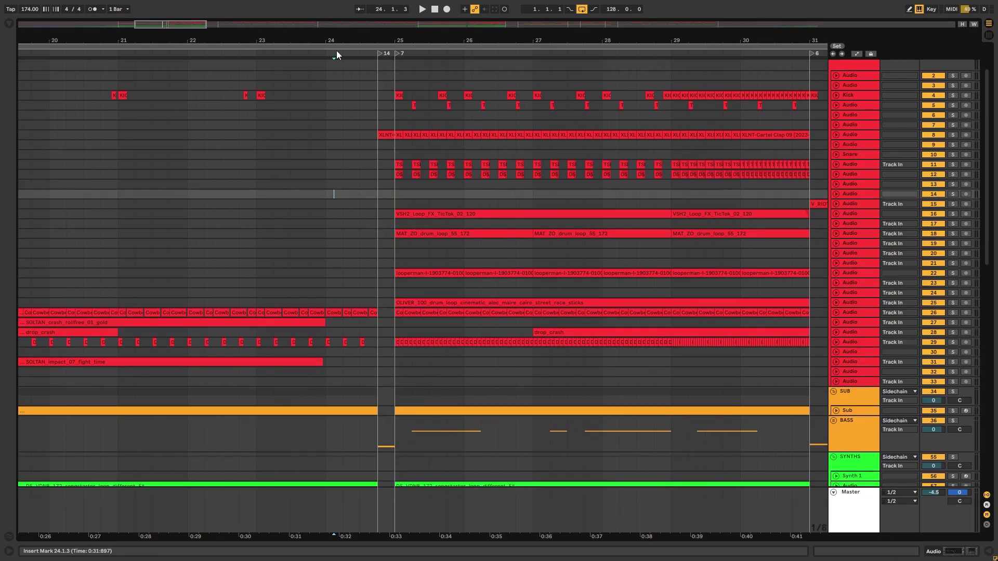
- Unfold the XLNT-Cartel Clap 09 track, highlight its reversed clip at 24.4.1 and solo the track during playback
drag(388, 47, 382, 42)
click(836, 134)
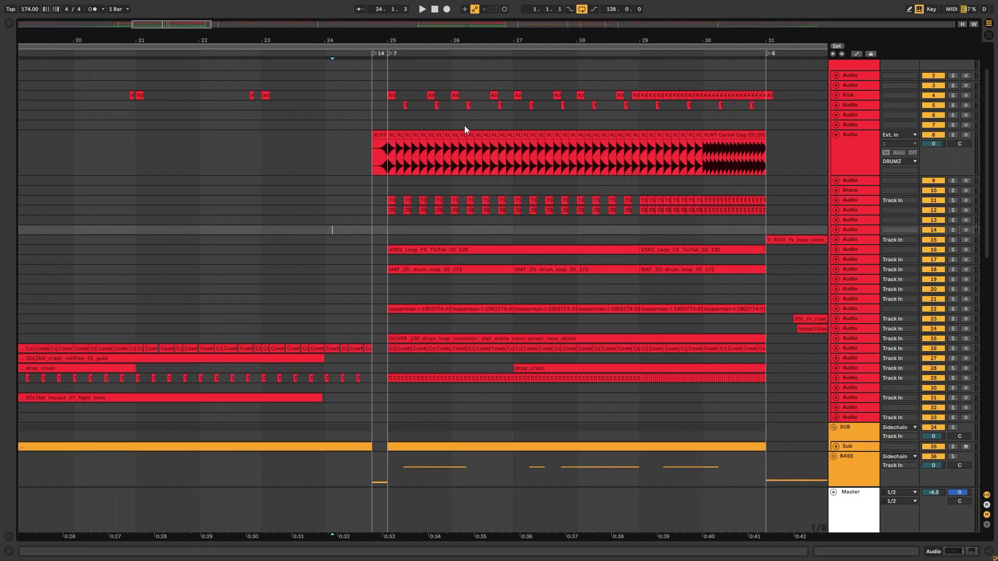
click(376, 133)
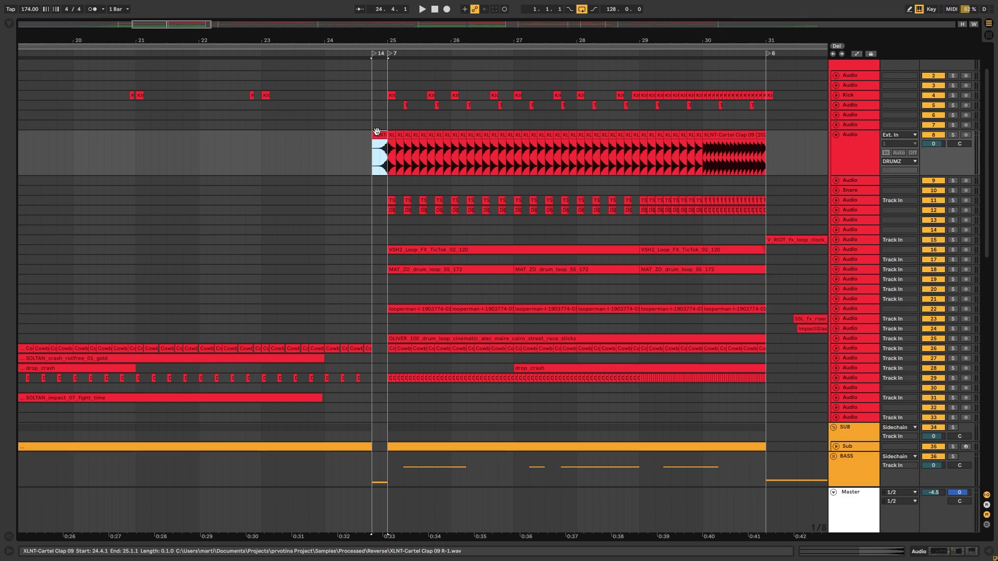
click(380, 163)
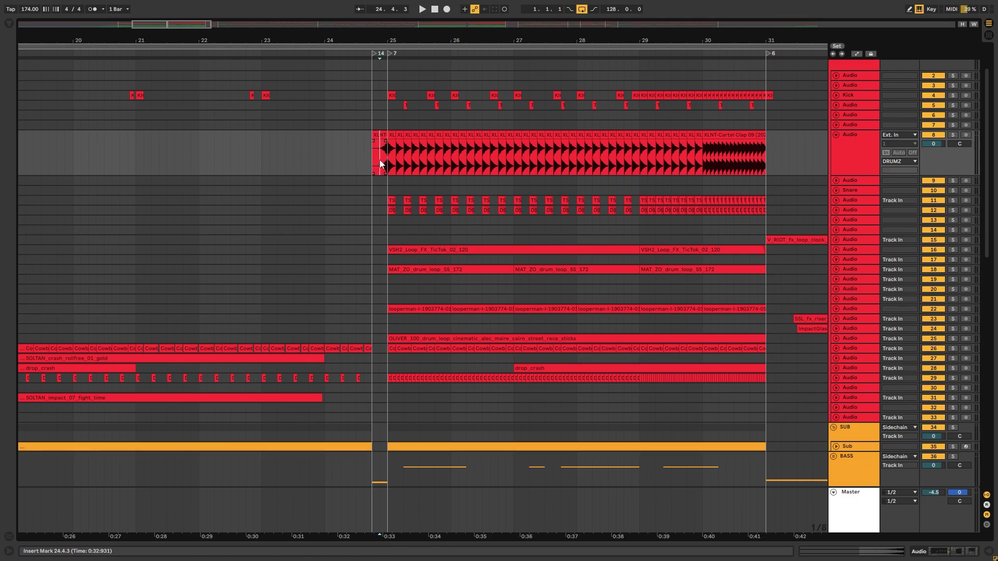
click(952, 135)
key(space)
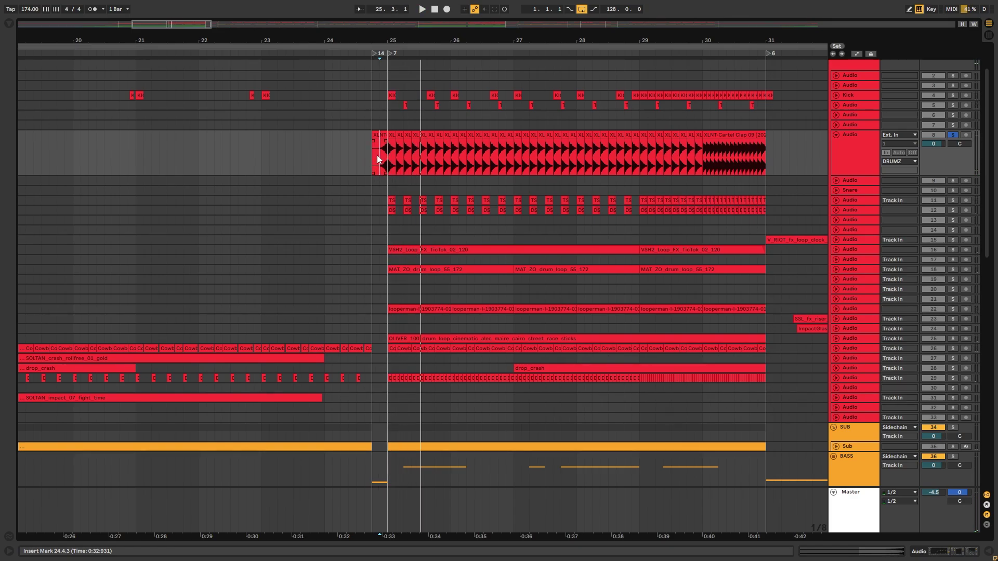
- Solo the BASS group track holding the short clip at 24.4.1 and play from that position
scroll(370, 297, down, 10)
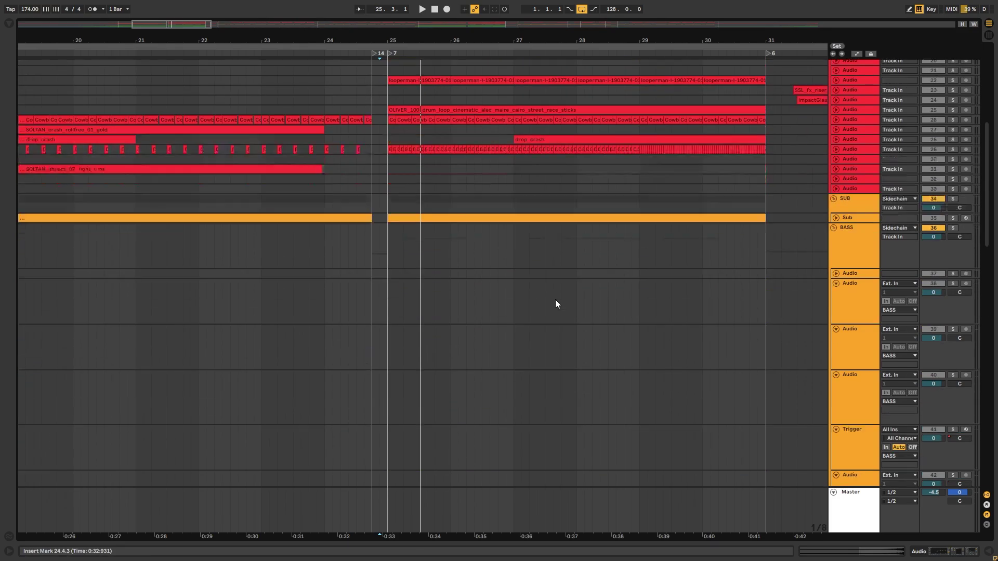
scroll(555, 304, down, 12)
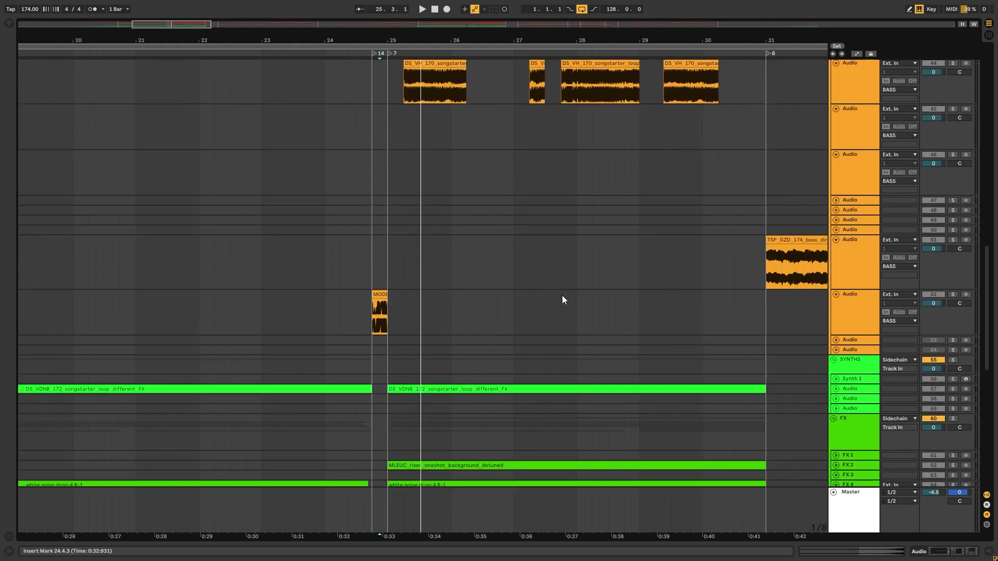
click(358, 298)
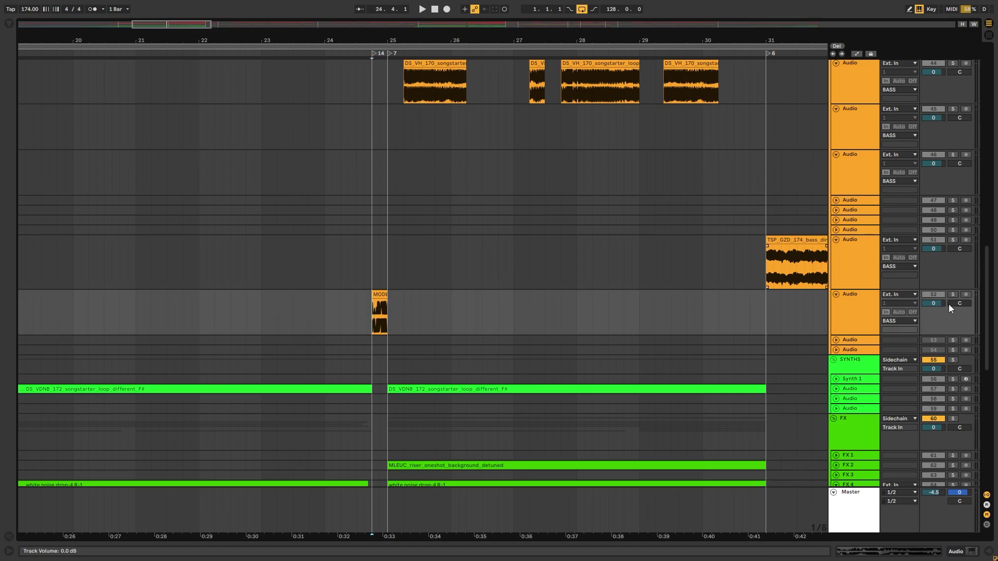
key(space)
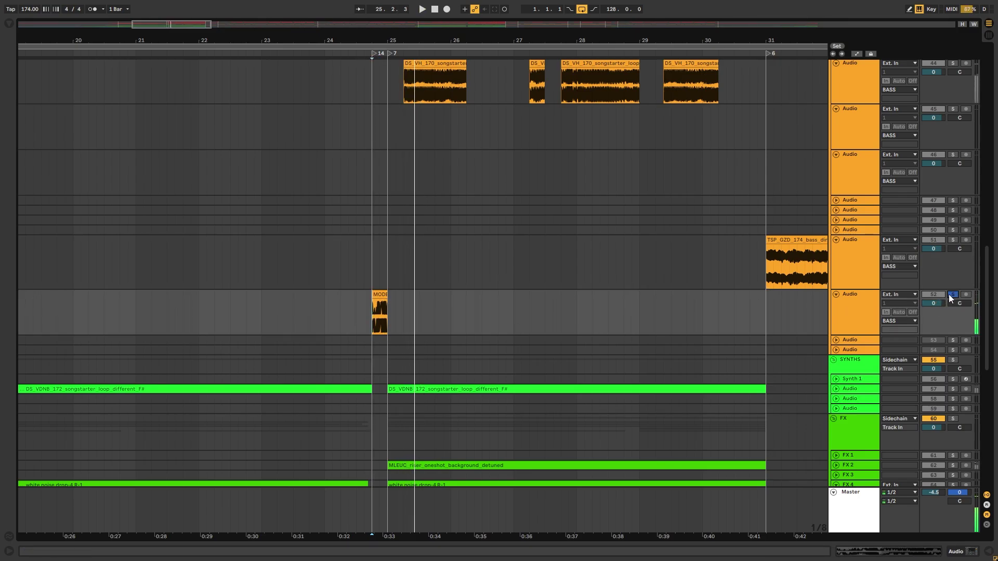
click(949, 294)
- Fold every track group and highlight the DRUMZ and BASS groups' sections up to bar 31
drag(987, 306, 935, 78)
click(309, 157)
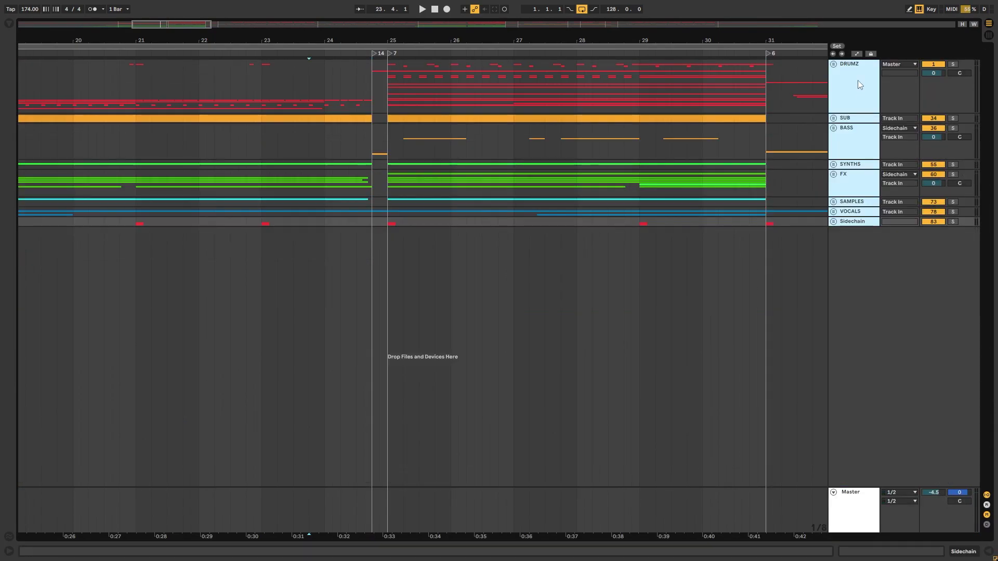
drag(505, 36, 424, 36)
click(306, 77)
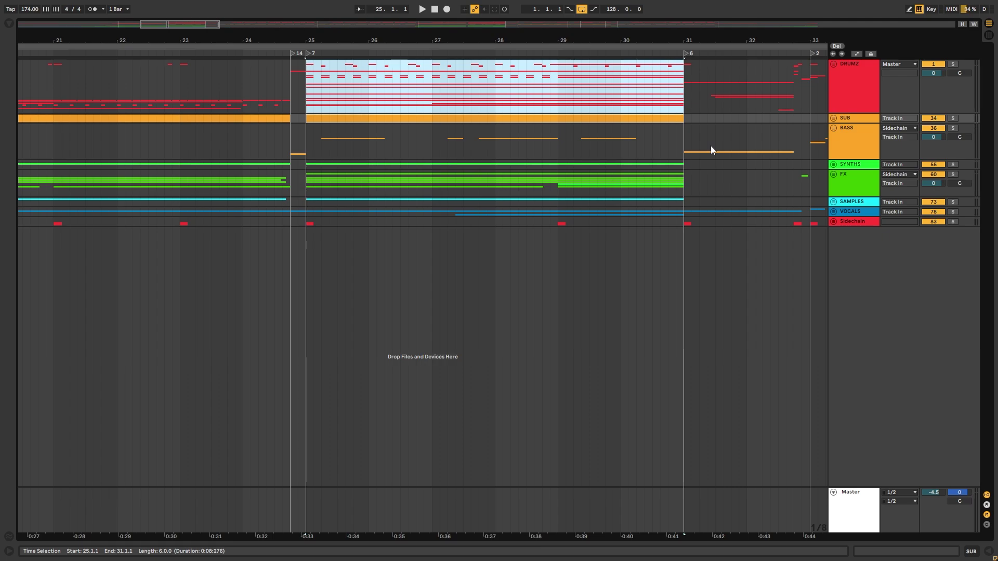
drag(316, 154, 683, 150)
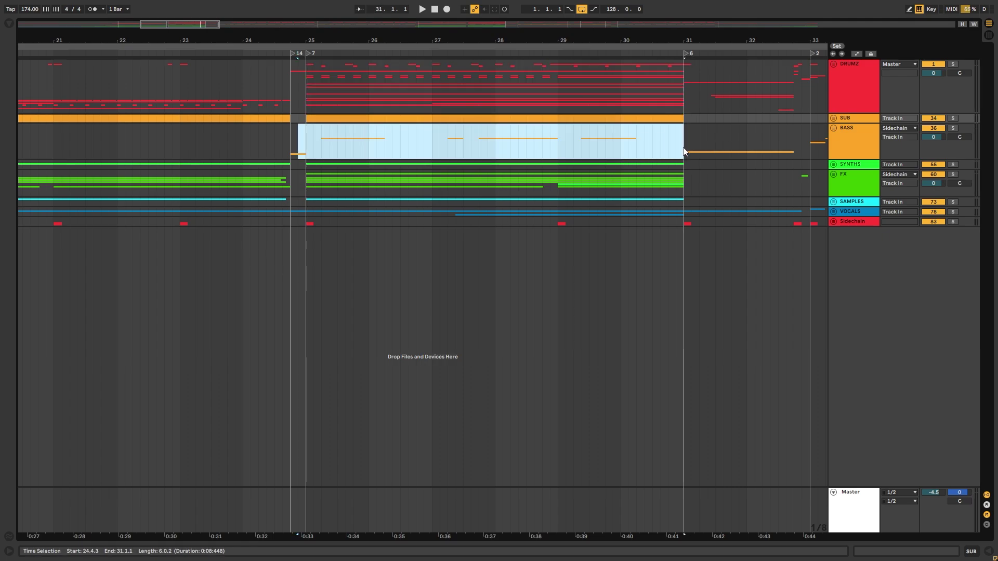
- Highlight the DRUMZ and SUB groups' section from bar 25 to 31 and unfold the DRUMZ group
shift+click(297, 76)
drag(297, 77, 691, 99)
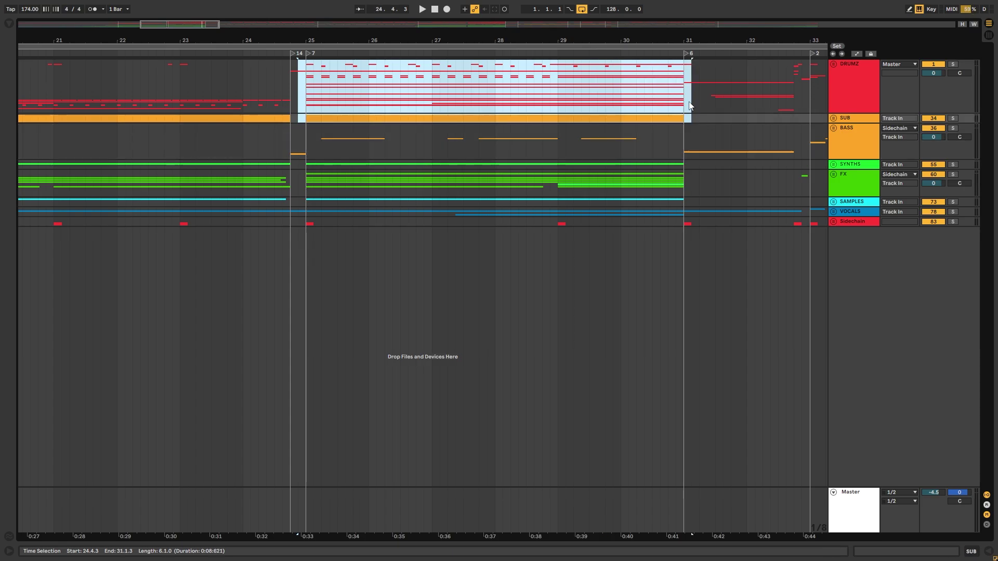
click(833, 64)
click(836, 187)
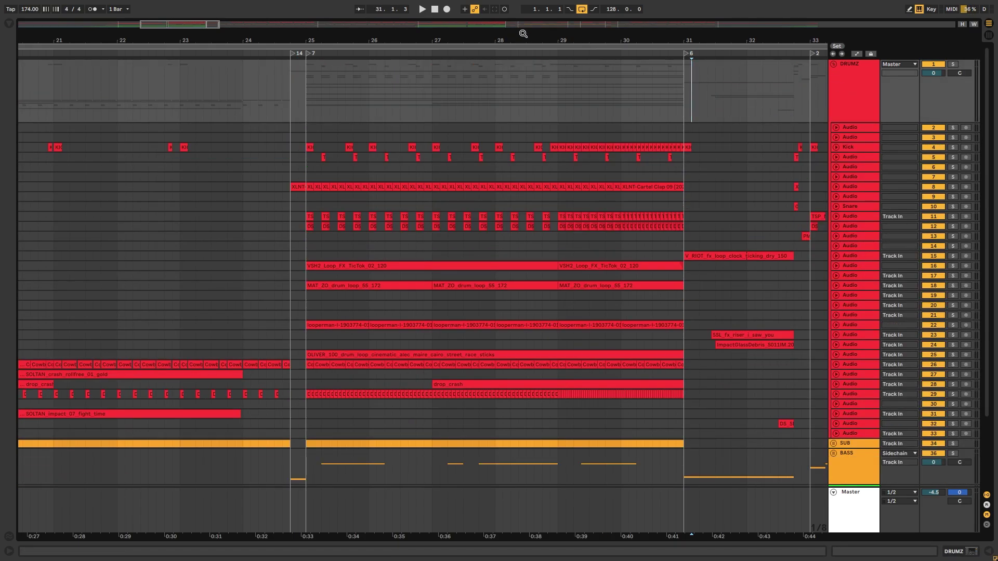
drag(523, 34, 458, 32)
drag(298, 38, 314, 37)
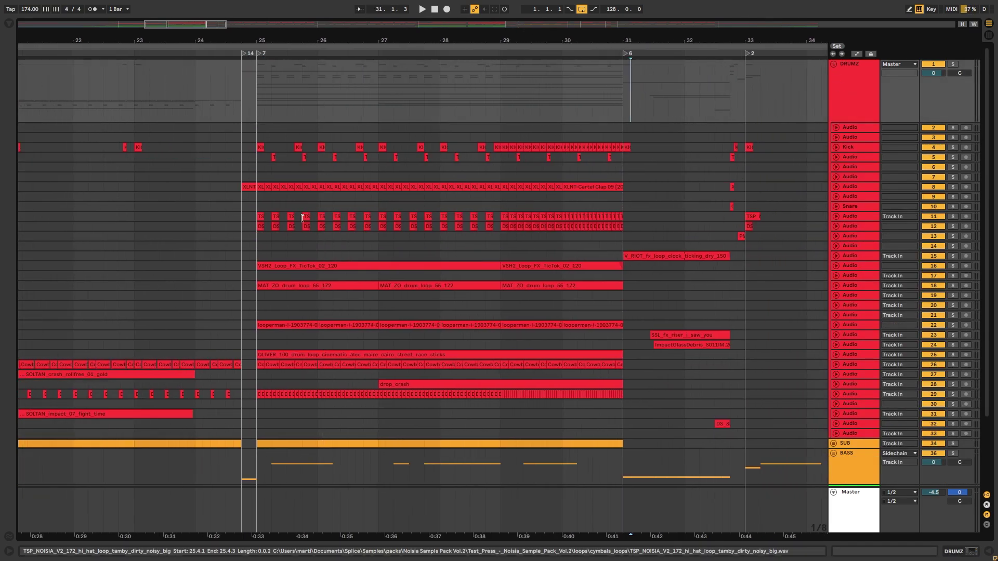
- Solo the XLNT-Cartel Clap 09 track and play it from 25.1.1
click(260, 216)
click(260, 186)
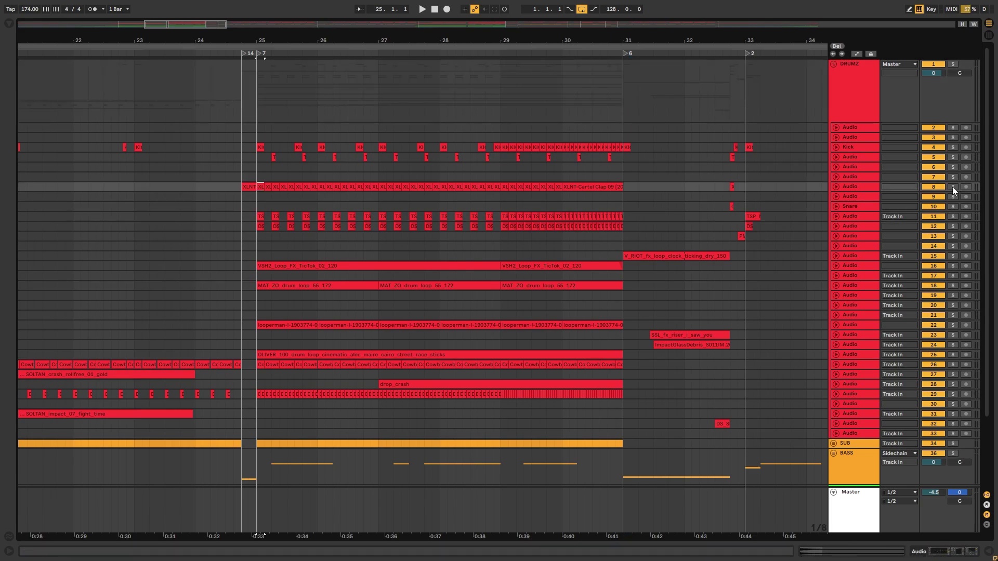
click(952, 187)
key(space)
key(space)
- Add tracks 11 and 12 with the short hi-hat clips to the solo and play the section
click(953, 217)
click(953, 227)
key(space)
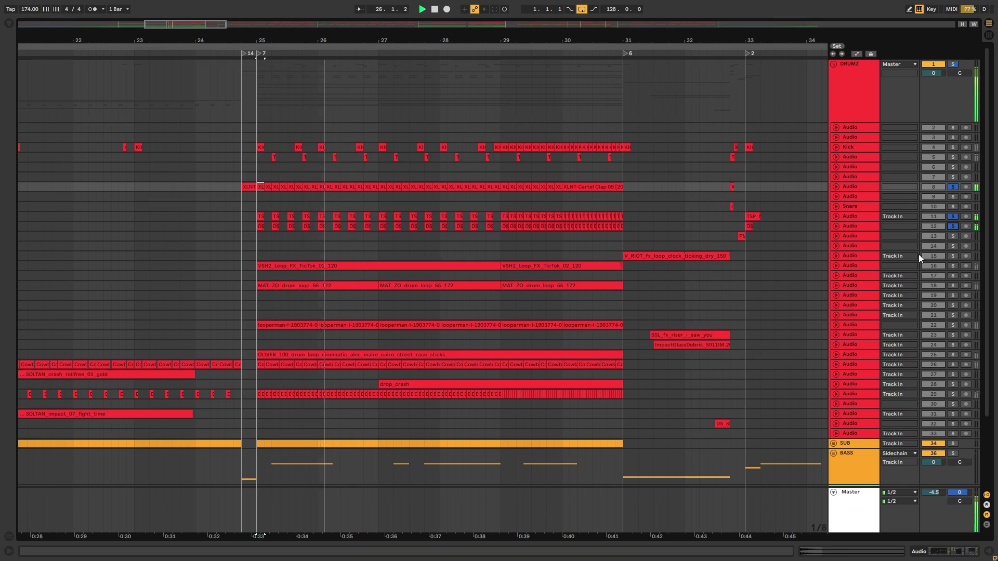
key(space)
- Add the VSH2 TicTok loop and MAT_ZO_drum_loop_55_172 tracks to the solo and play from 25.1.1
click(953, 266)
key(space)
key(space)
scroll(796, 315, down, 1)
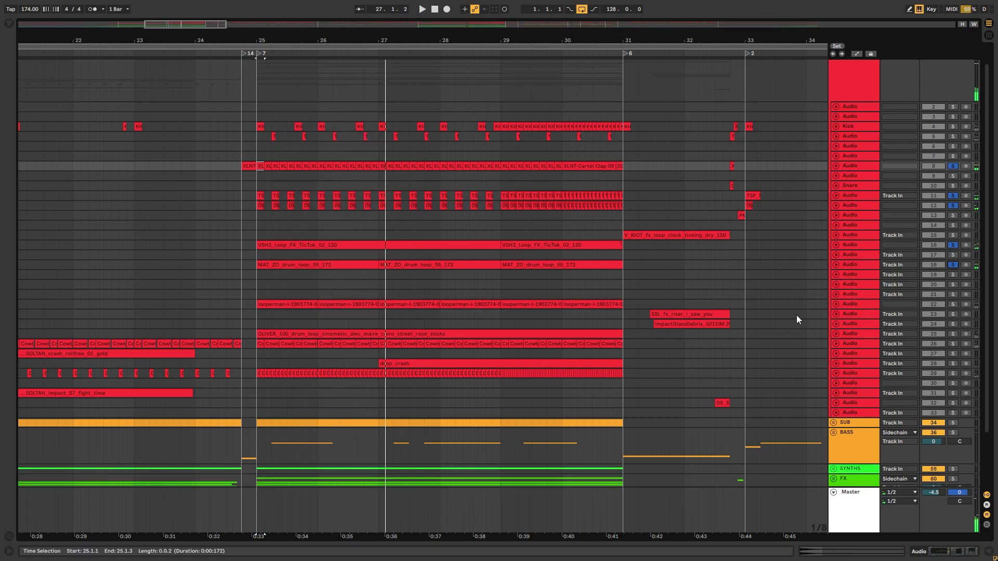
- Add the looperman loop track and the OLIVER_100 drum loop track to the solo, playing the section from 25.1.1
click(953, 304)
key(space)
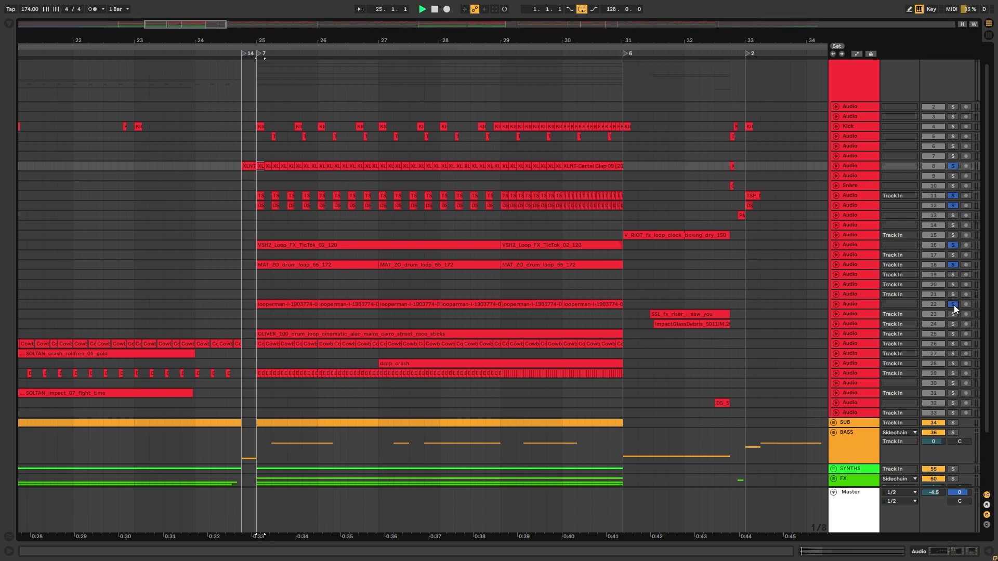
click(954, 334)
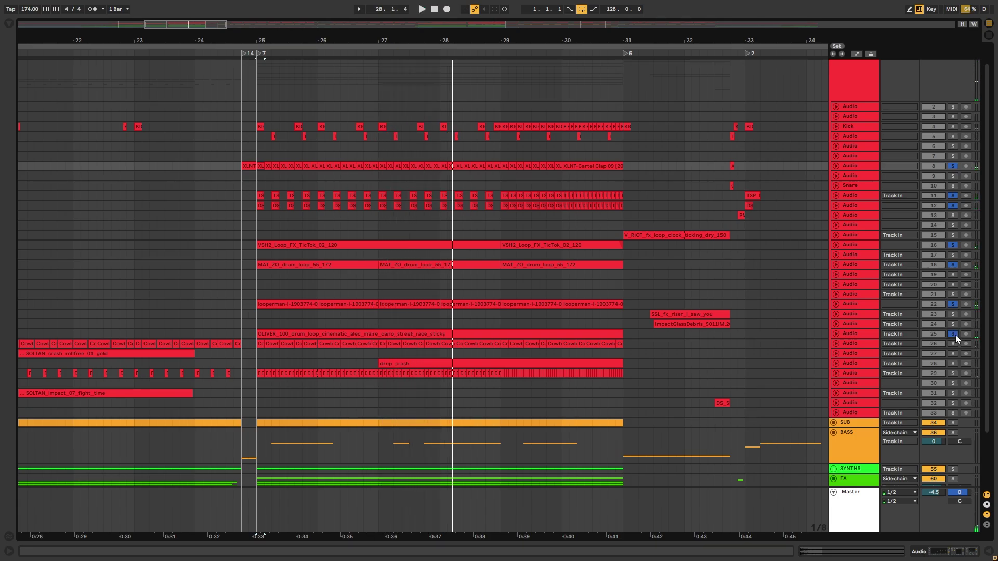
key(space)
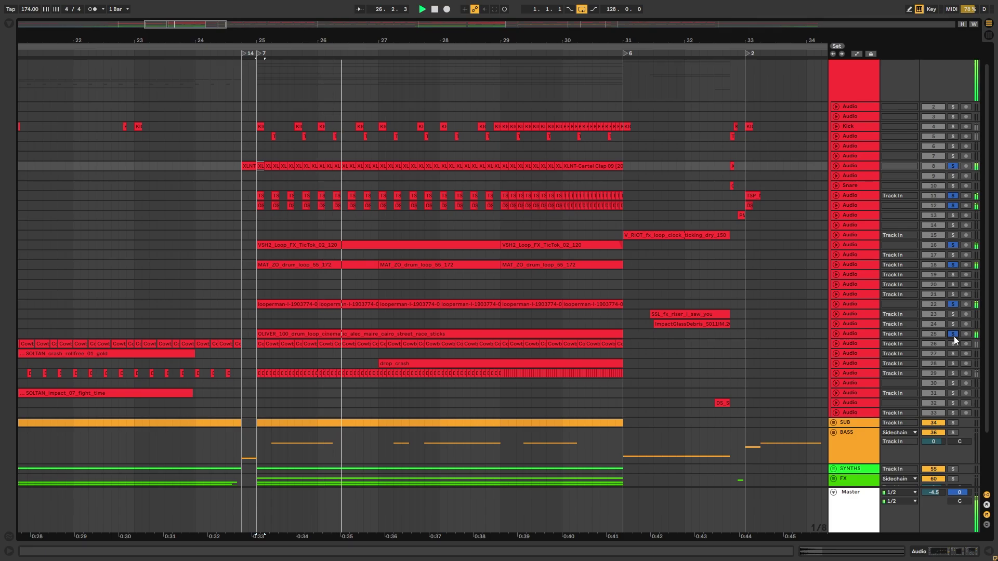
- Add track 26 with the repeated short clips to the solo and play the layered drums from 25.1.1
click(953, 343)
key(space)
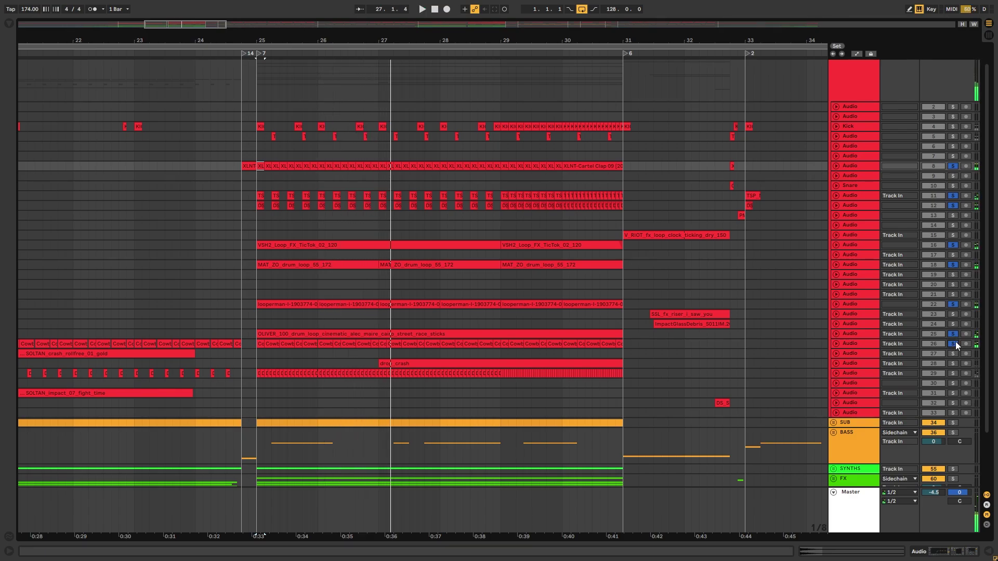
key(space)
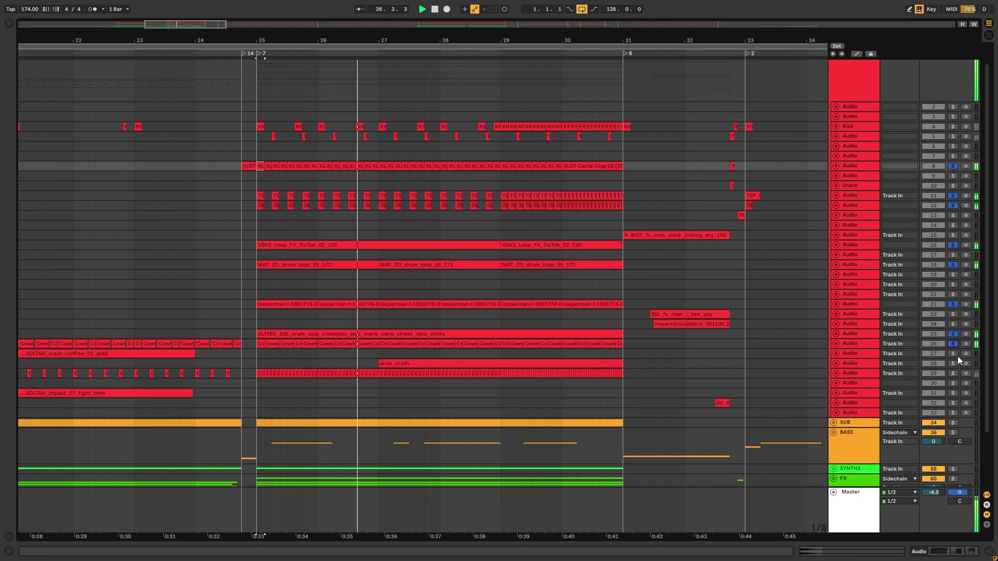
key(space)
- Solo track 30 and the kick tracks at the start of the DRUMZ group, and play the section from 25.1.1
click(952, 383)
key(space)
click(953, 107)
key(space)
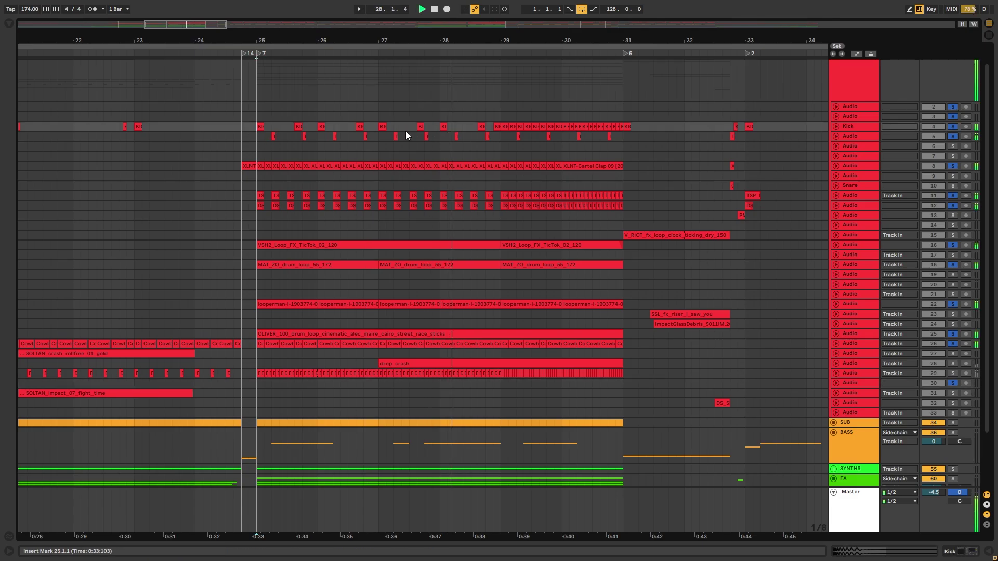
- Unfold the BASS group, show the device chain of the track with the DS_VH_170 clips and solo that track
drag(578, 28, 601, 115)
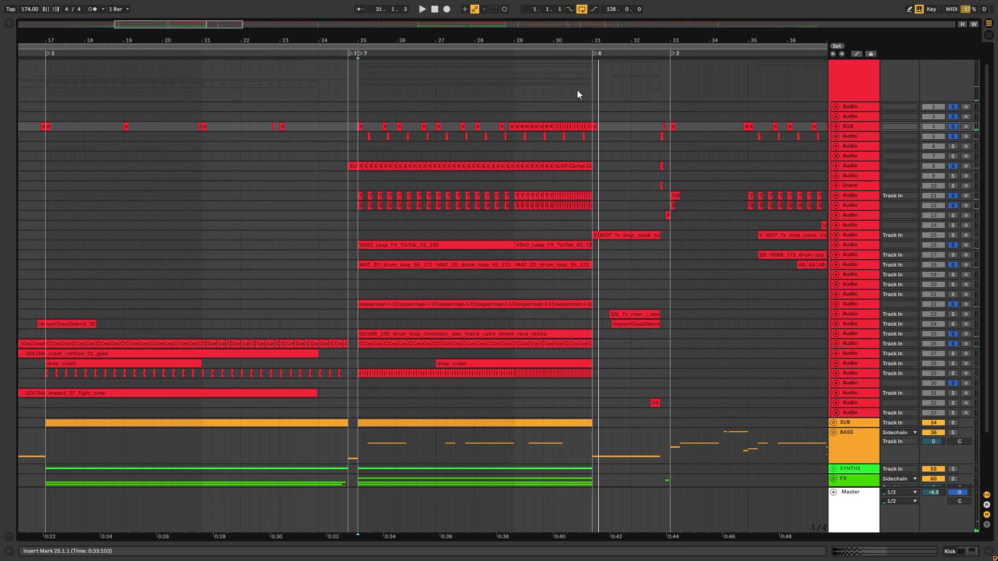
scroll(582, 211, down, 5)
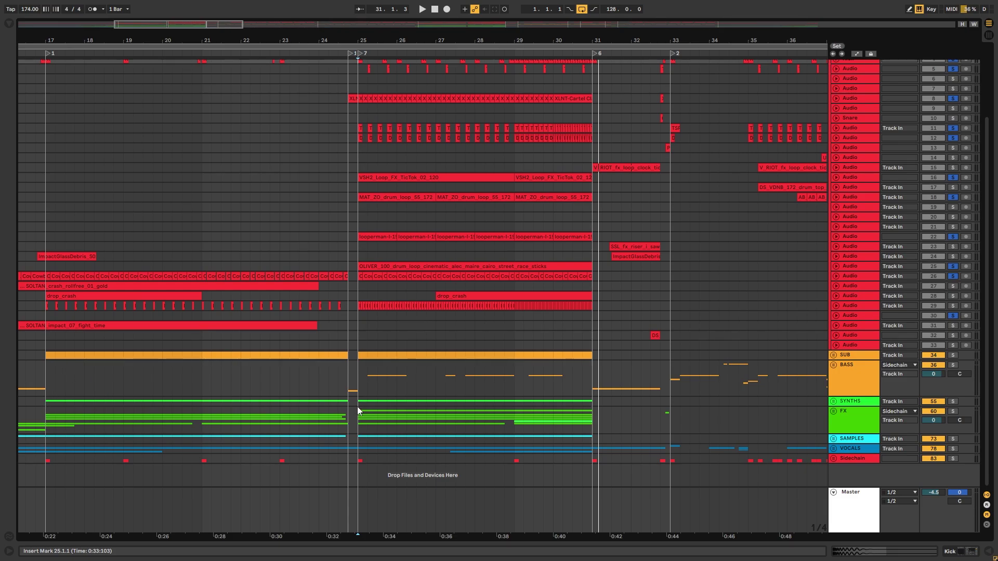
click(833, 364)
scroll(422, 357, down, 15)
scroll(426, 360, down, 6)
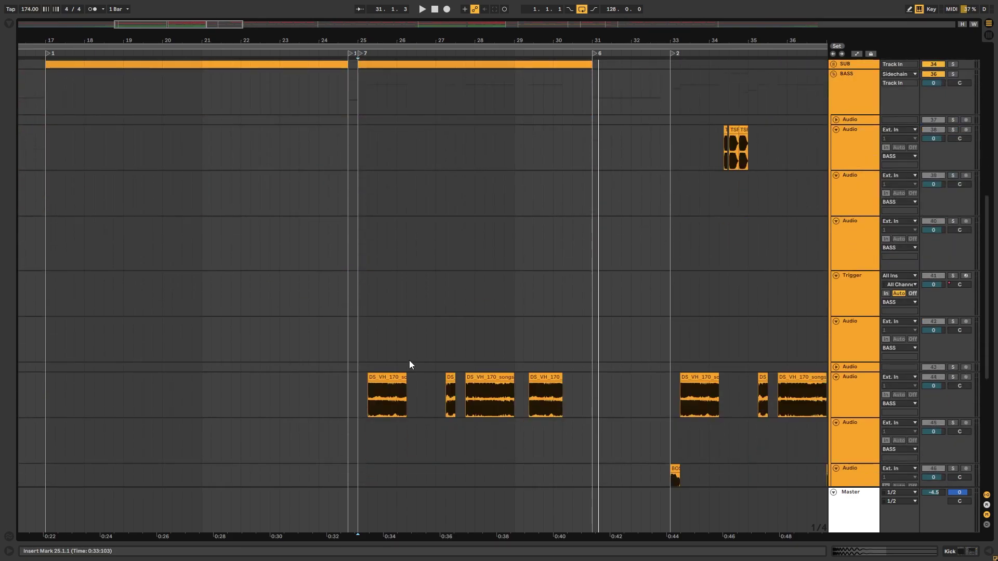
click(361, 357)
double_click(855, 341)
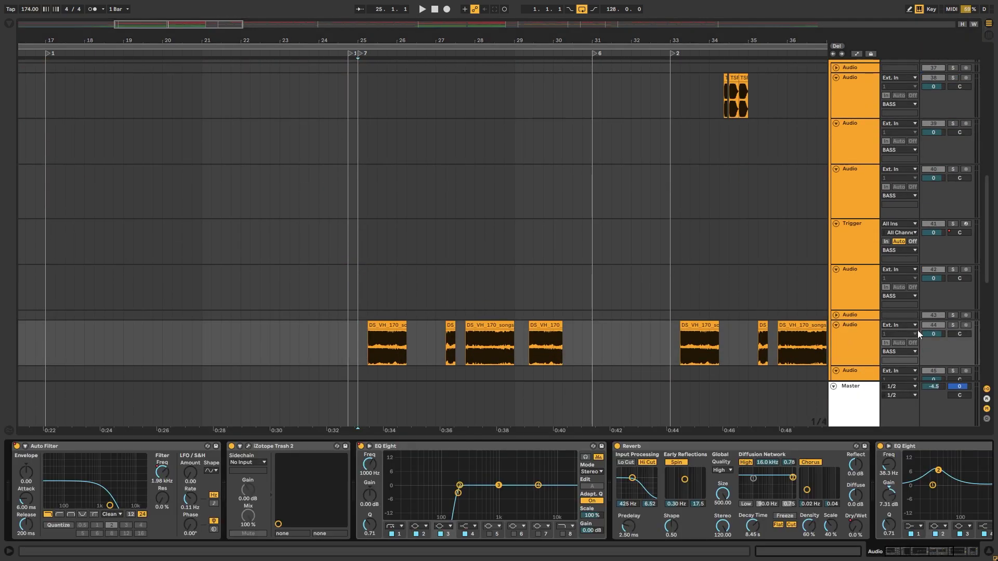
click(953, 326)
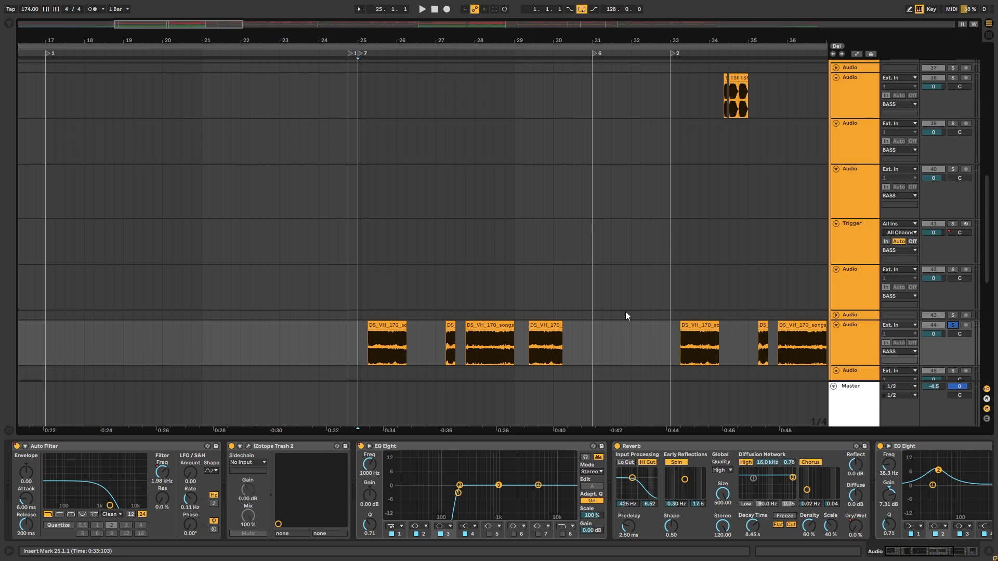
- Examine the DS_VH_170 track's effects chain, opening and closing the iZotope Trash 2 window
drag(715, 35, 550, 36)
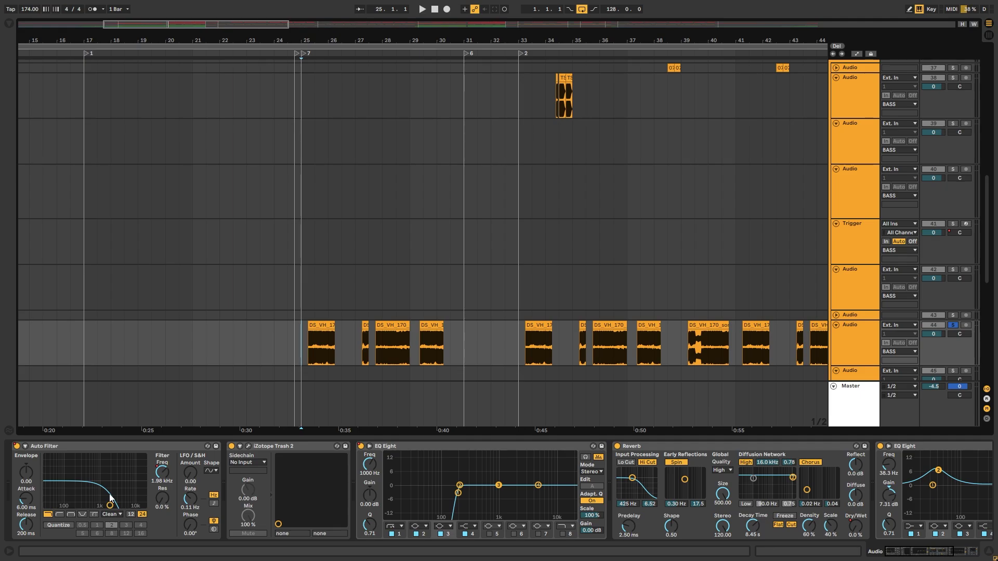
click(247, 445)
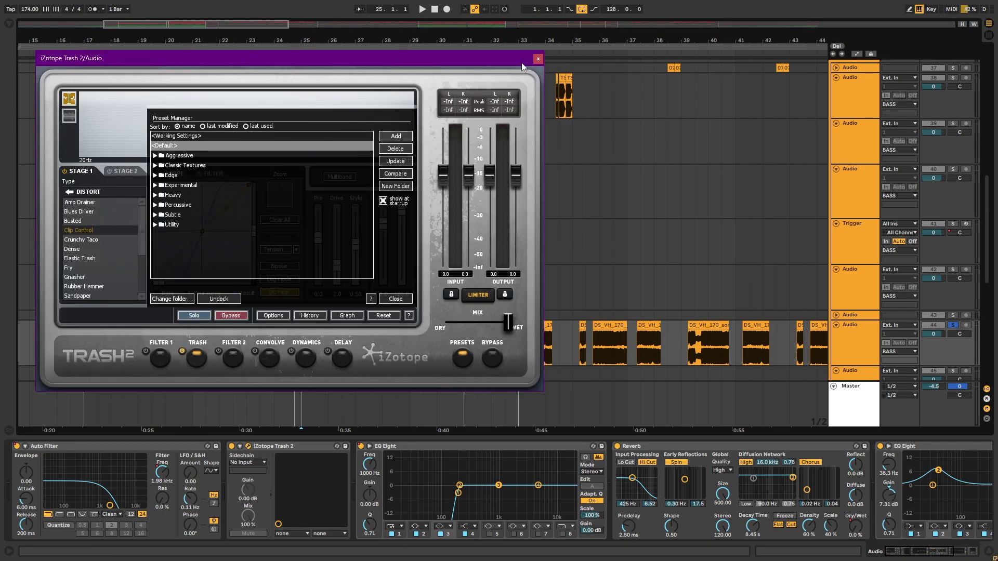
click(537, 59)
click(906, 554)
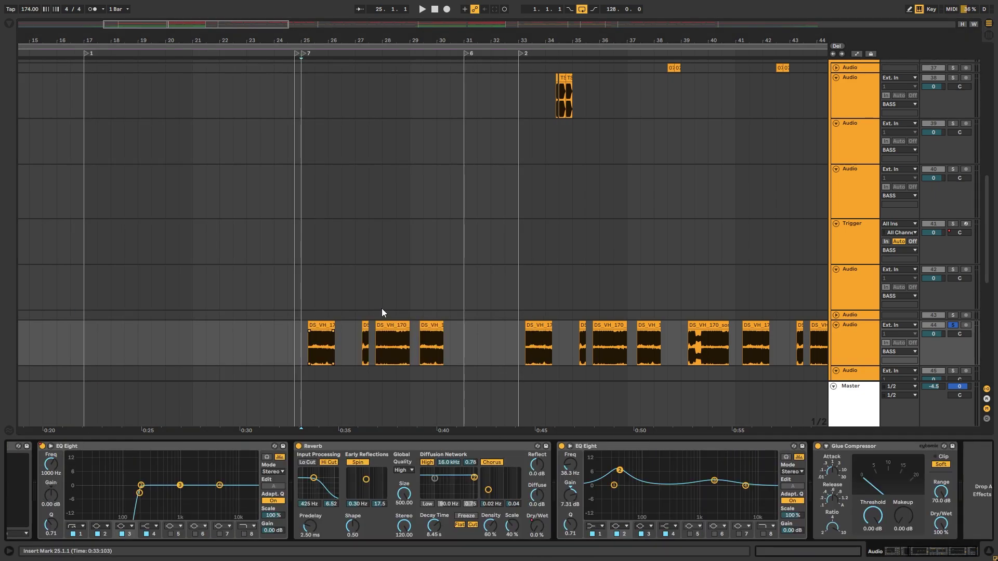
- Highlight the DS_VH_170 clips from 25.1.1 to 31.1.1, review the remaining effects and hide the device chain
drag(299, 347, 470, 349)
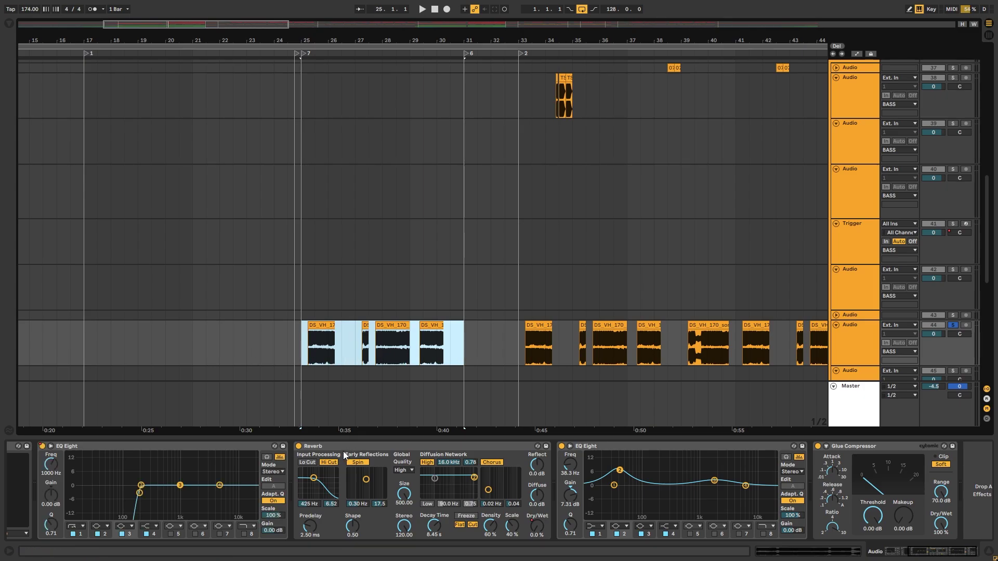
scroll(416, 251, up, 5)
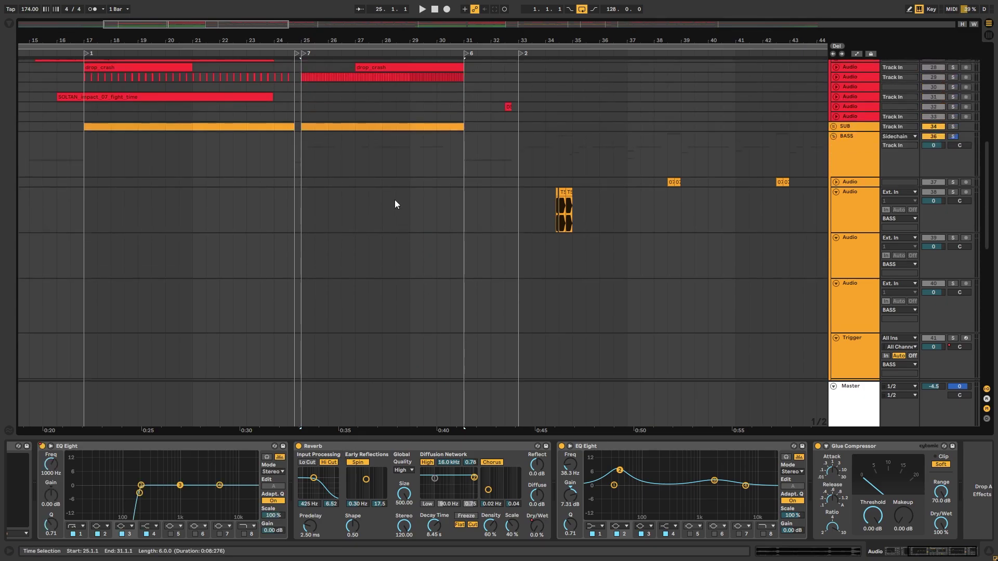
scroll(486, 174, down, 5)
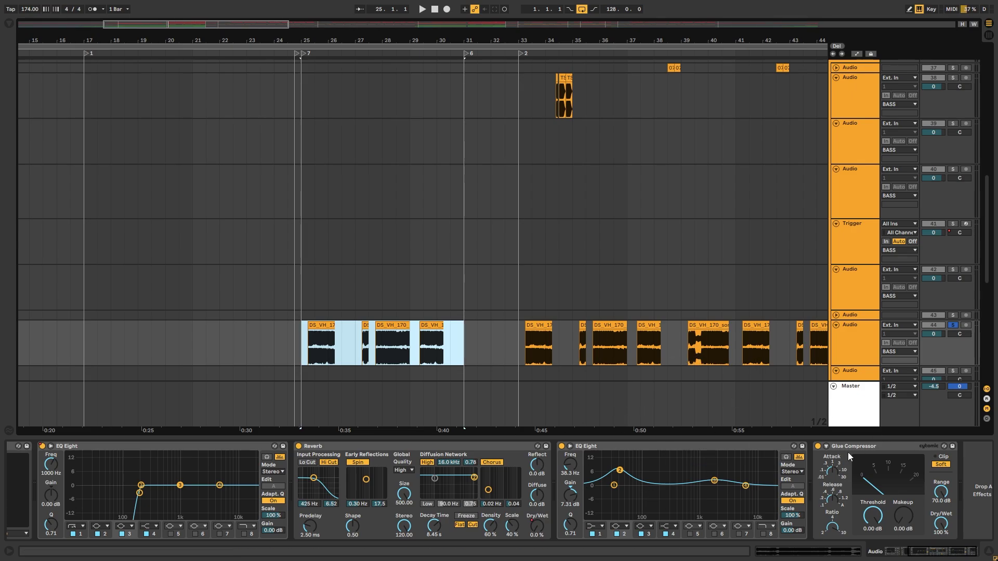
click(988, 551)
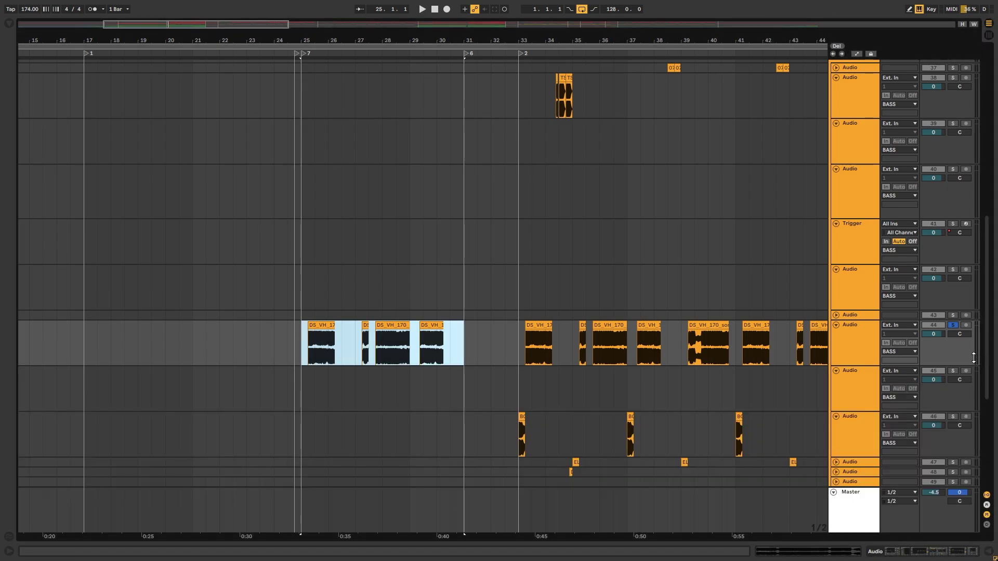
- Unsolo the DS_VH_170 track and play the full mix from 25.1.1
click(953, 325)
click(296, 273)
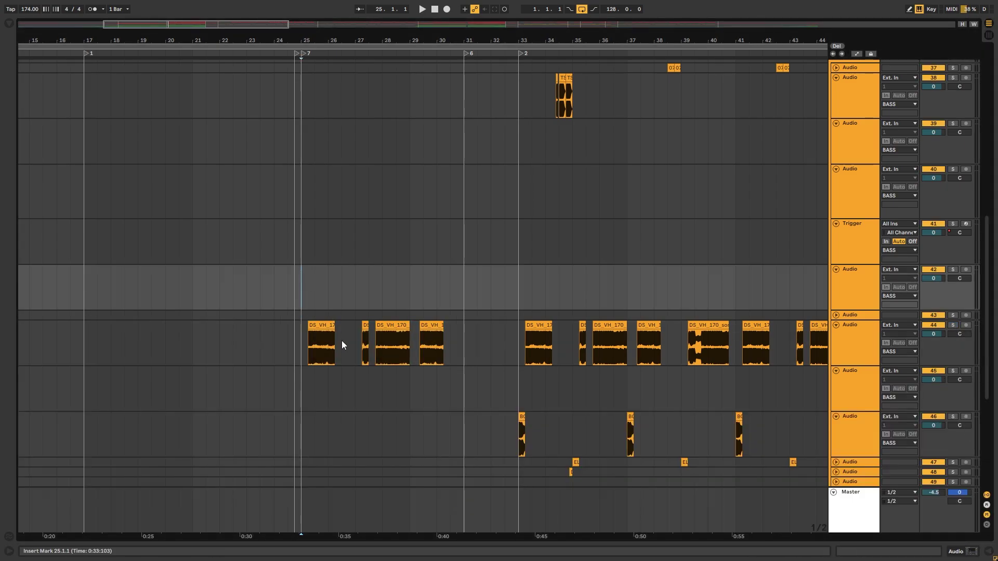
key(space)
- Collapse all the tracks inside the BASS group and fold every track group
scroll(824, 280, up, 3)
click(868, 262)
key(ctrl+a)
key(u)
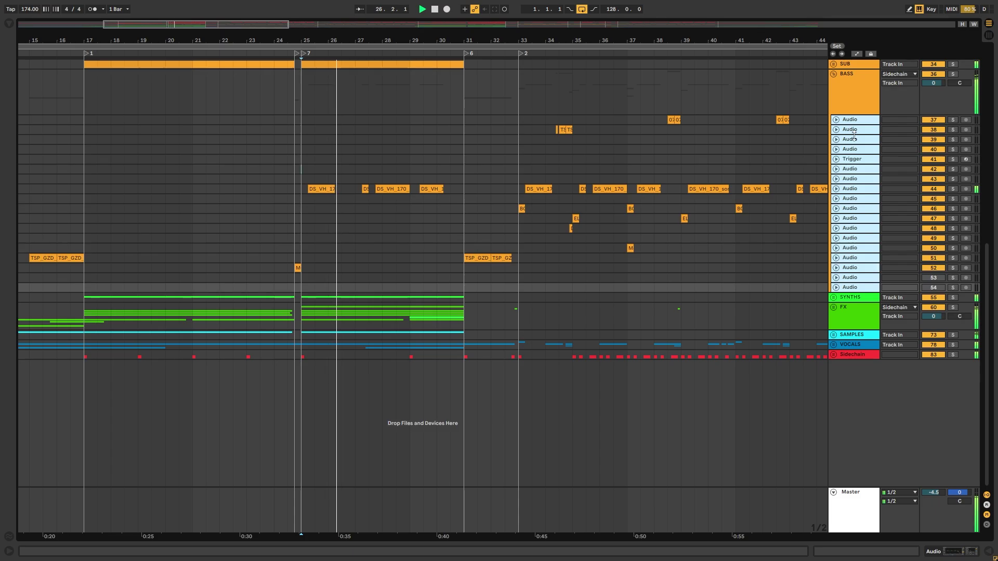
click(846, 88)
key(ctrl+a)
key(u)
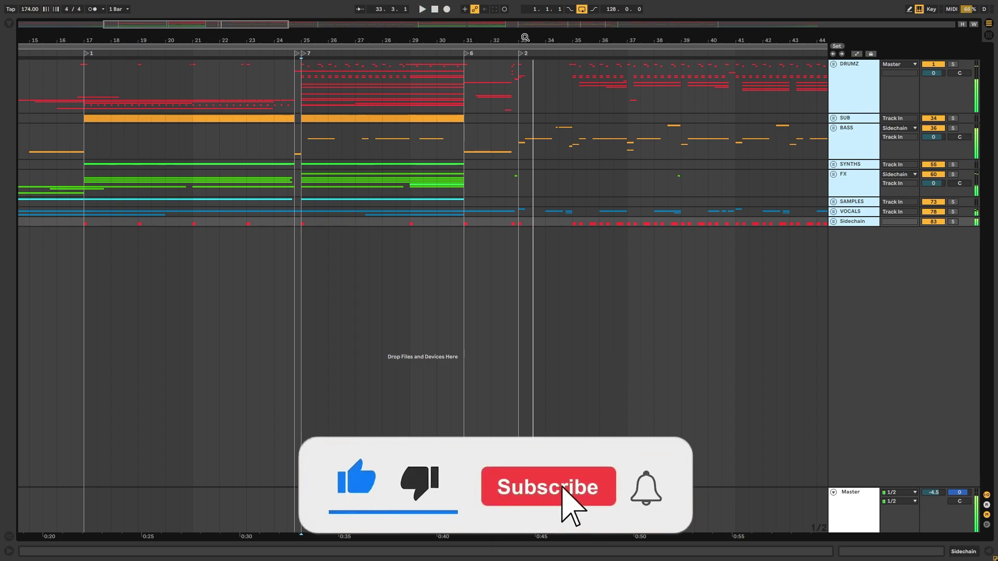
- Highlight the section from 31.1.1 to 33.1.1 across all tracks and place the insert mark at 31.1.1
drag(525, 37, 374, 92)
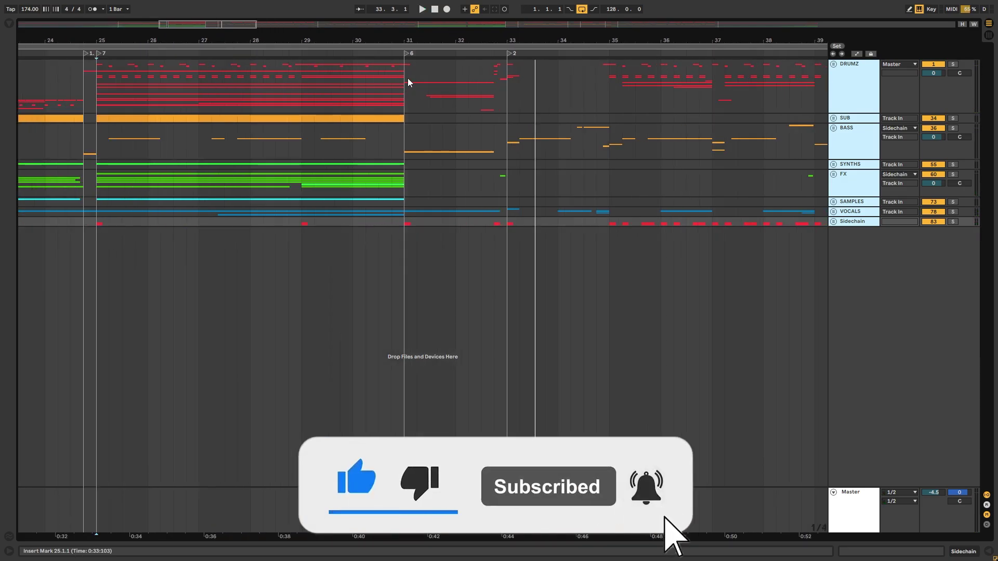
key(ctrl+a)
drag(505, 64, 357, 335)
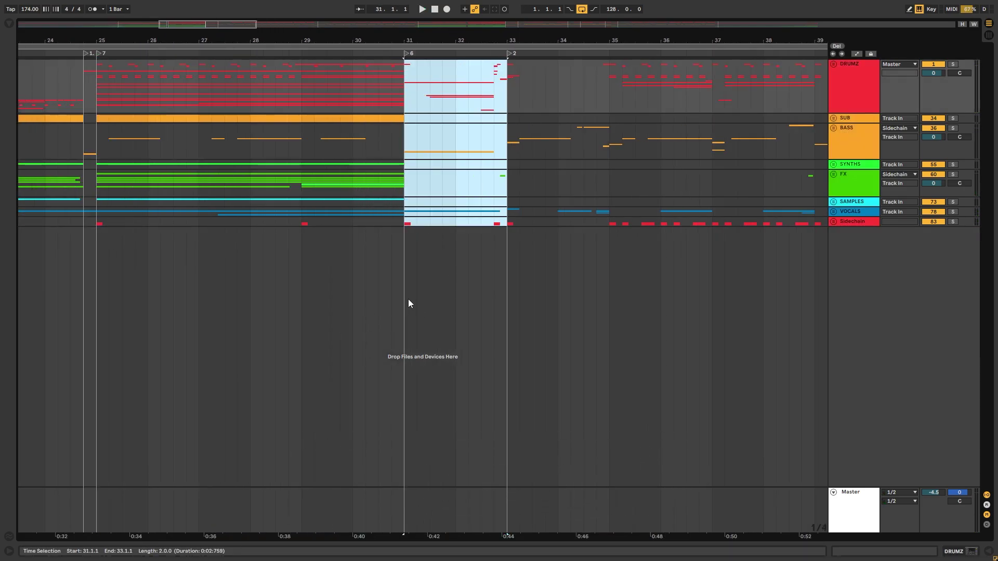
click(407, 298)
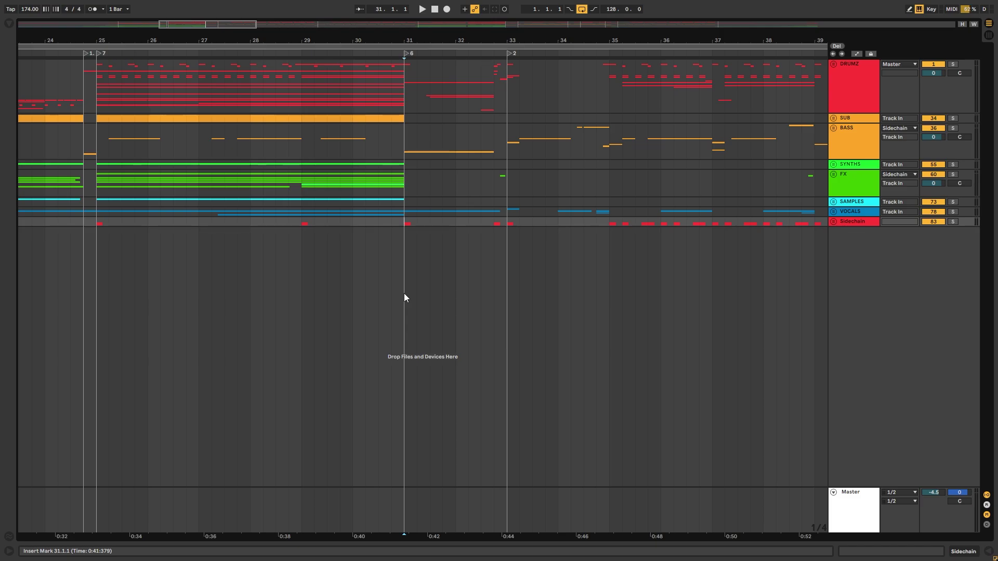
- Unfold the BASS group, solo the track with the TSP_GZD_174 reese clips, play from 31.1.1 and show its device chain
click(832, 127)
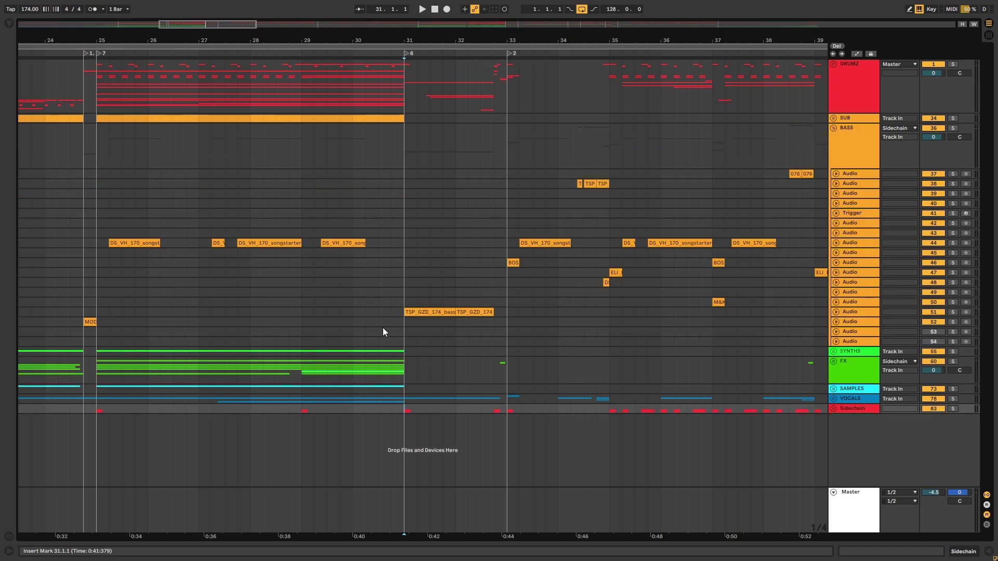
click(455, 314)
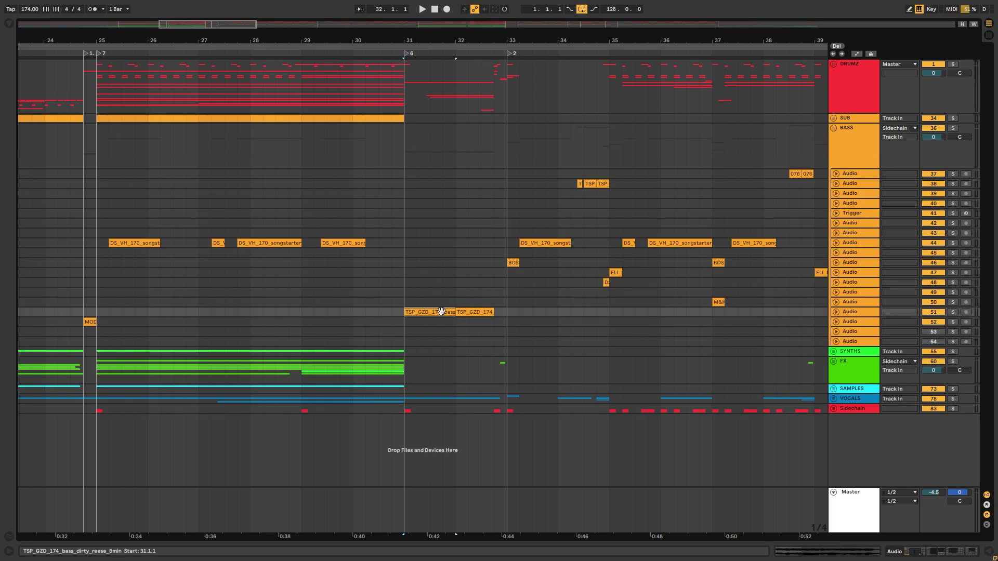
click(951, 312)
key(space)
double_click(851, 311)
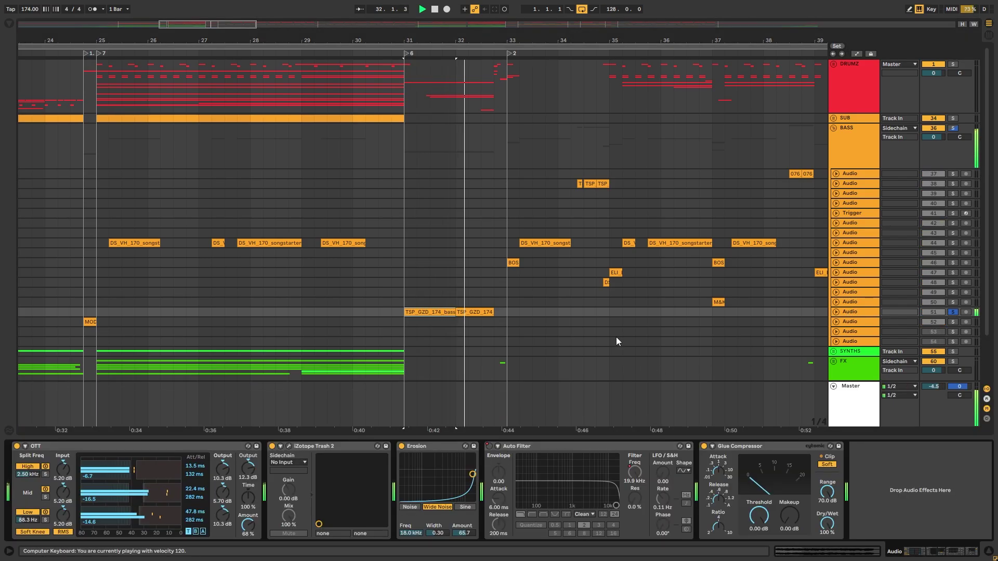
- Stop playback, hide the device chain and highlight the TSP_GZD_174 reese clips from 31.1.1 to 32.4.1
key(space)
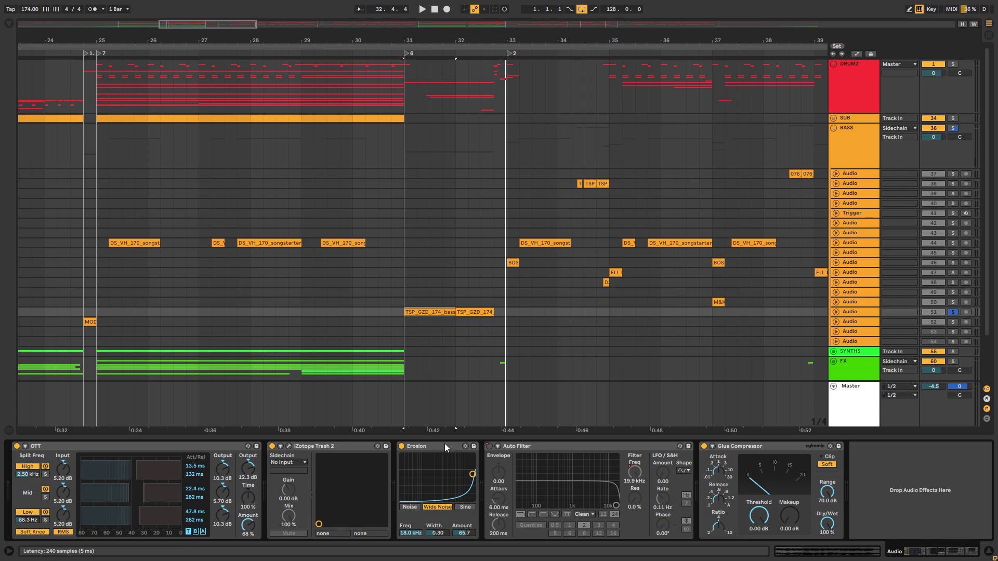
key(ctrl+alt+l)
drag(400, 313, 494, 312)
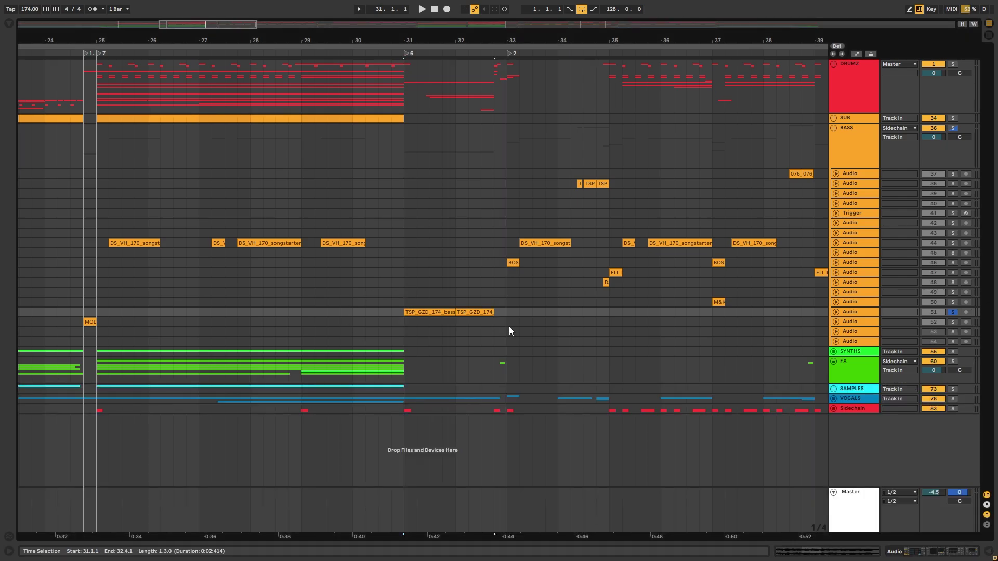
- Solo the DRUMZ group and play its drum fill from 32.4.1
drag(507, 44, 503, 56)
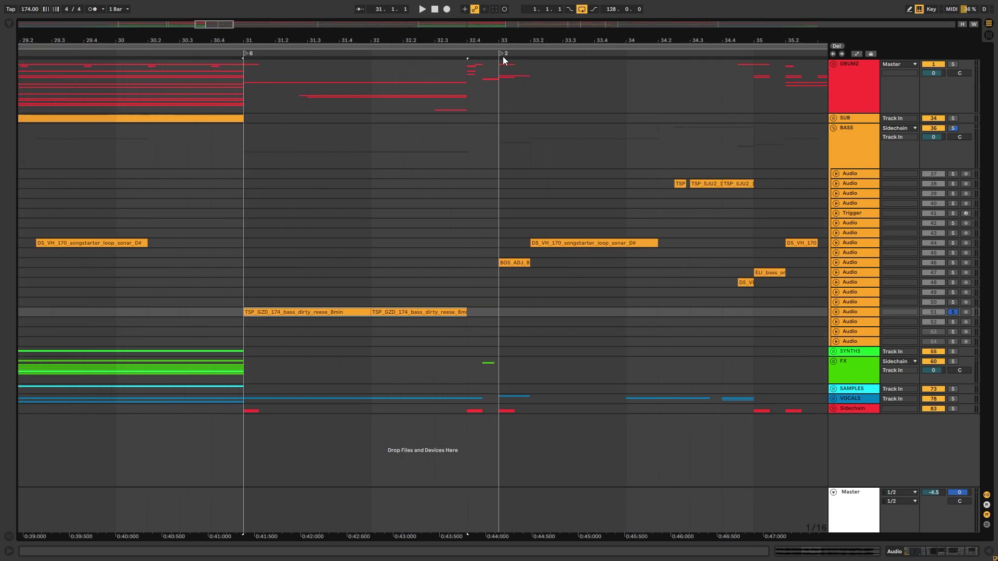
click(462, 71)
click(951, 65)
key(space)
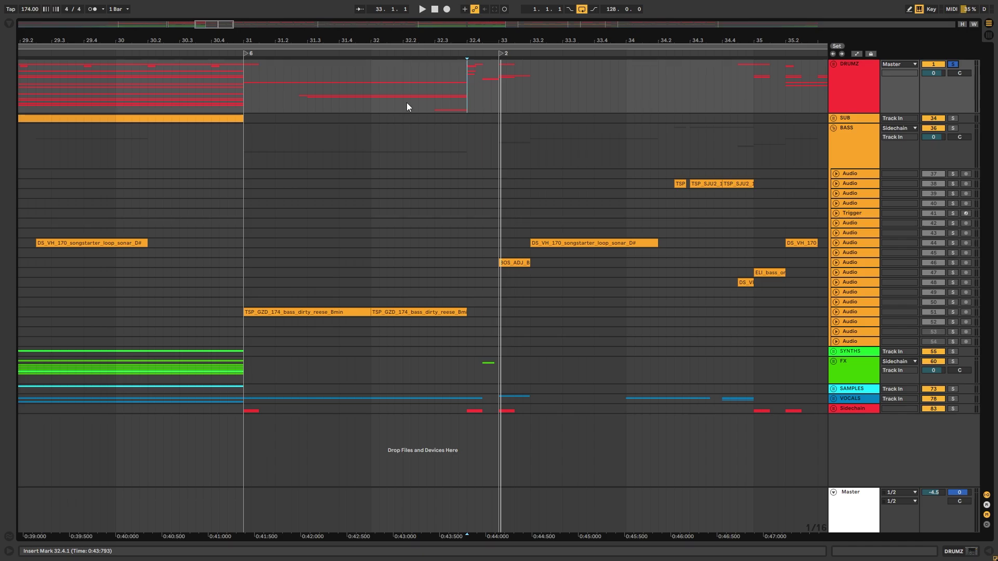
- Highlight the drum fill between 32.4.1 and 33.1.1 and place the insert mark at 33.1.1
drag(469, 70, 498, 83)
click(500, 53)
drag(499, 40, 333, 36)
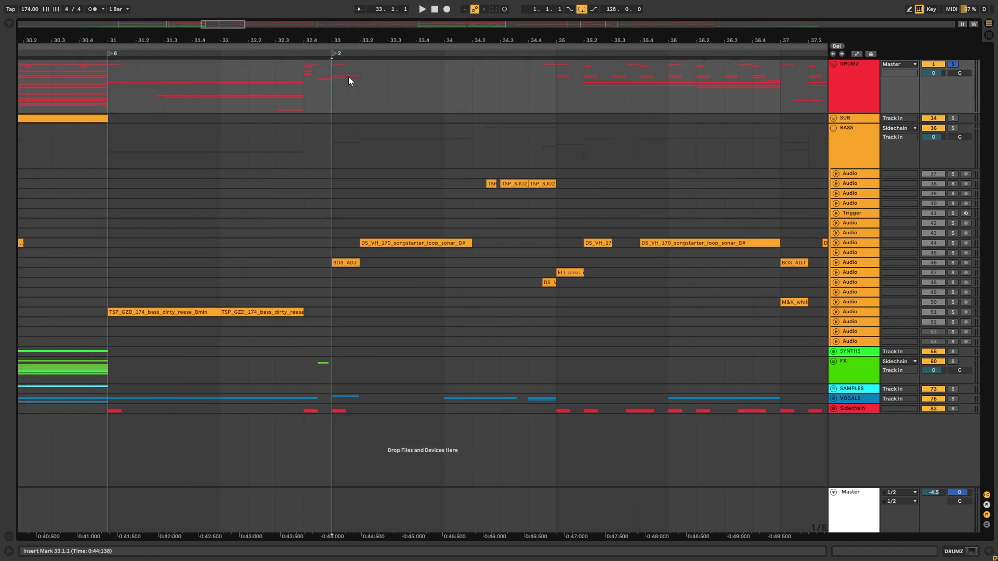
- Highlight the section from bar 33 to bar 35 across all tracks, then clear the highlight
drag(326, 97, 557, 416)
click(523, 435)
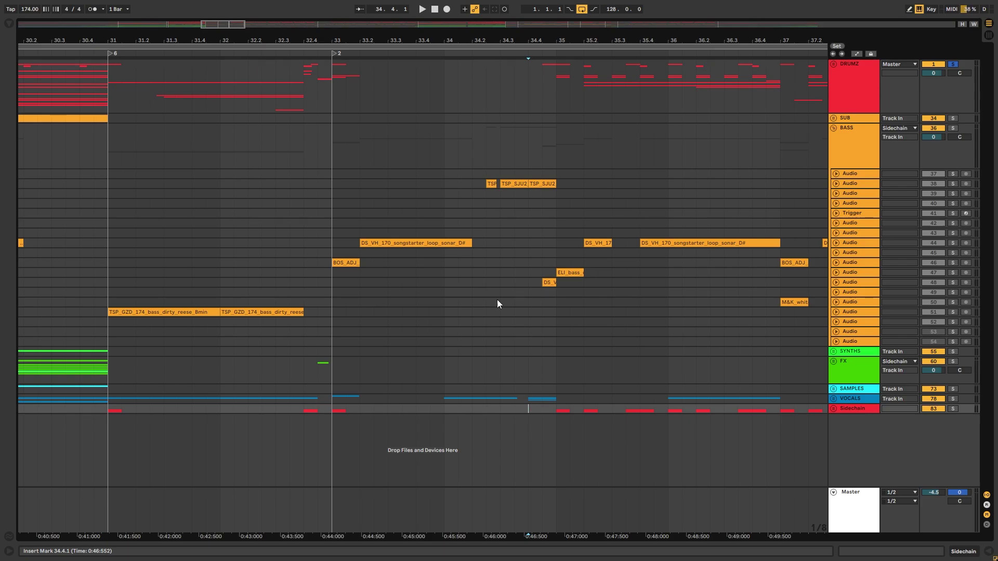
drag(512, 32, 461, 27)
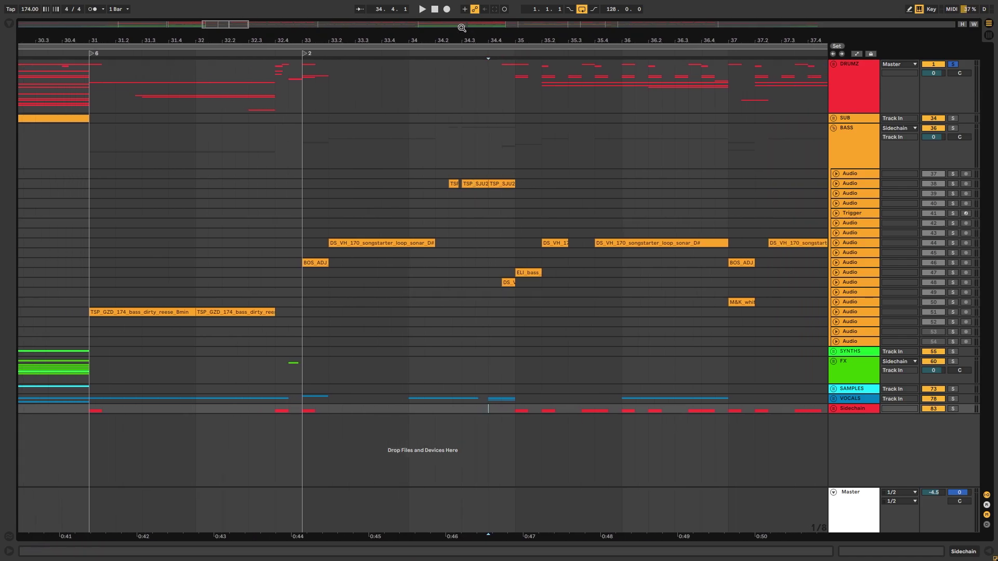
drag(461, 27, 459, 24)
- Highlight 35.1.1 to 37.1.1 across the drums and upper bass tracks, then 33.1.1 to 35.1.3 across all tracks
drag(457, 73, 612, 225)
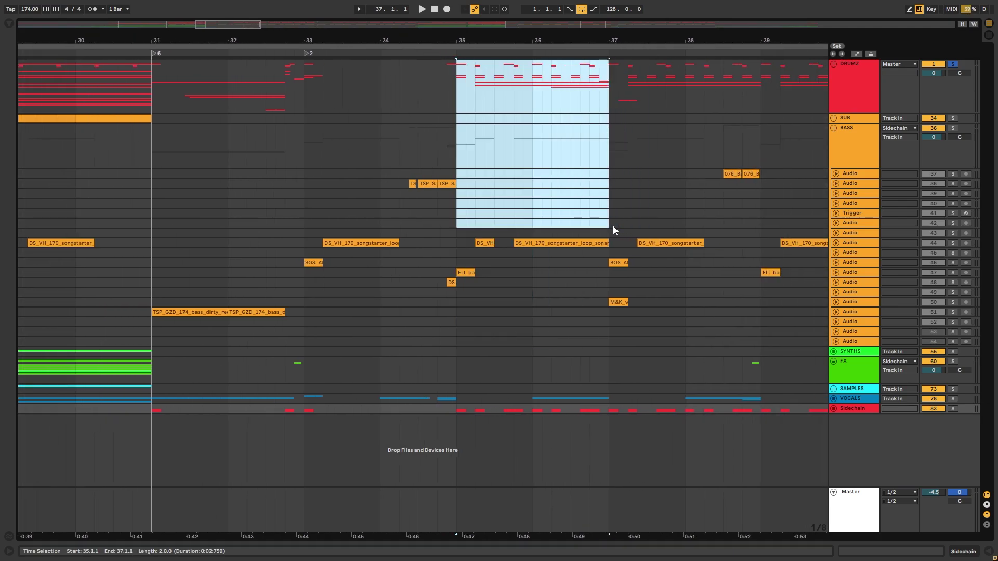
drag(303, 104, 469, 476)
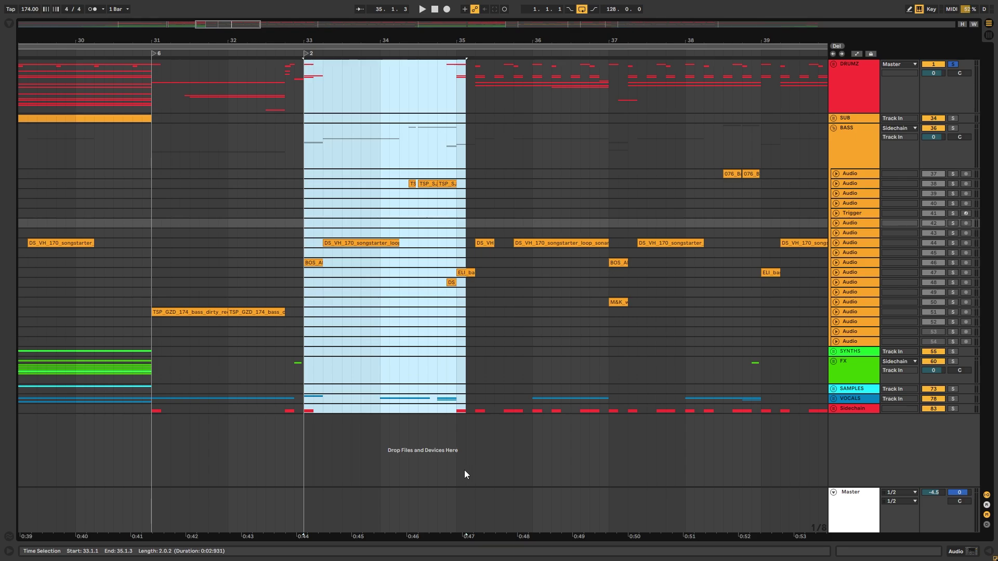
click(454, 463)
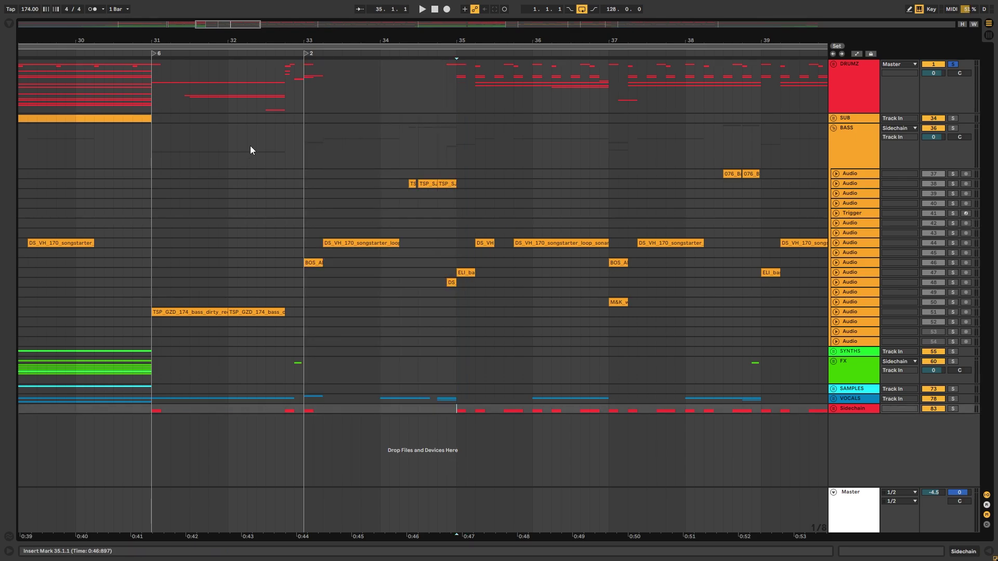
- Switch off the DRUMZ solo and play the full mix from 33.1.1
click(304, 95)
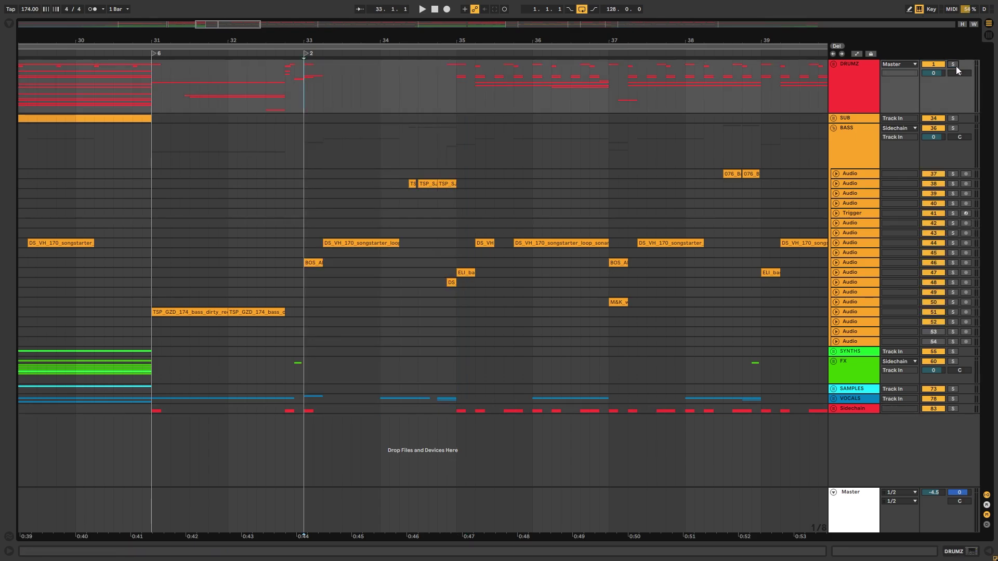
key(space)
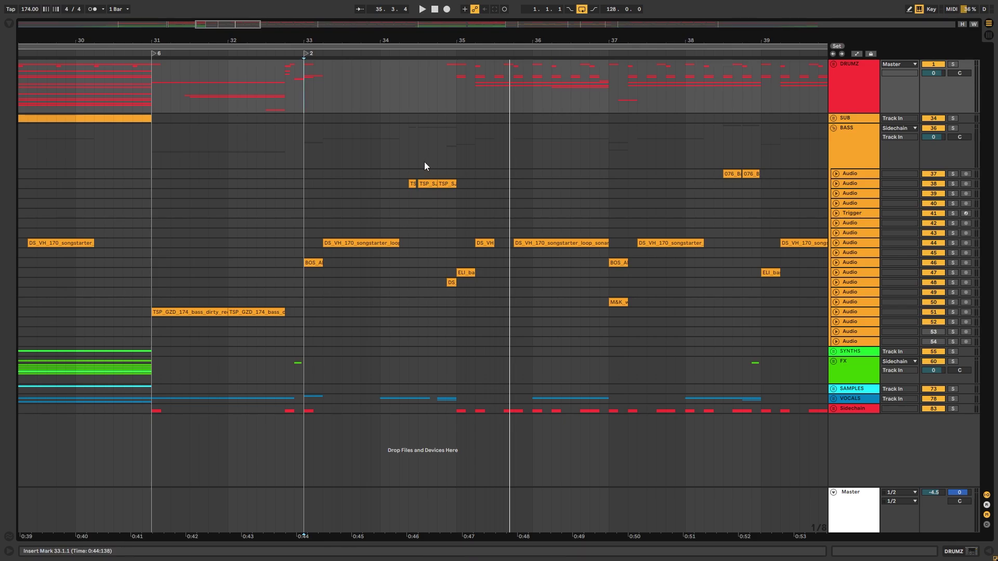
- Unfold and solo the bass track with the BOS_ADJ clips and play it from 33.1.1
click(835, 263)
key(s)
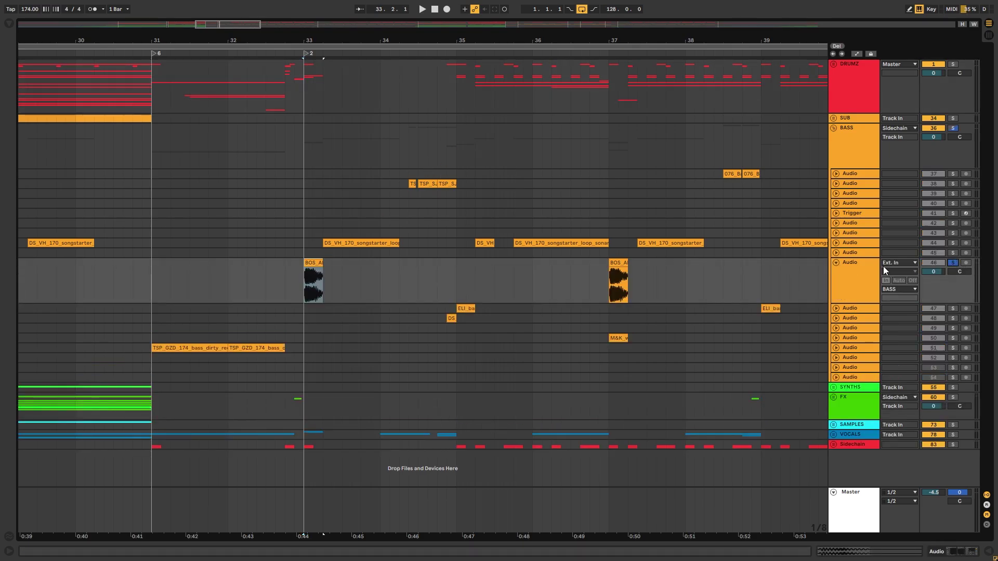
click(301, 286)
key(space)
key(space)
- Unfold the VOCALS group, solo the TS_MAMMOTH vocal track to play its clip at 33.1.1, and clear the solo
click(833, 434)
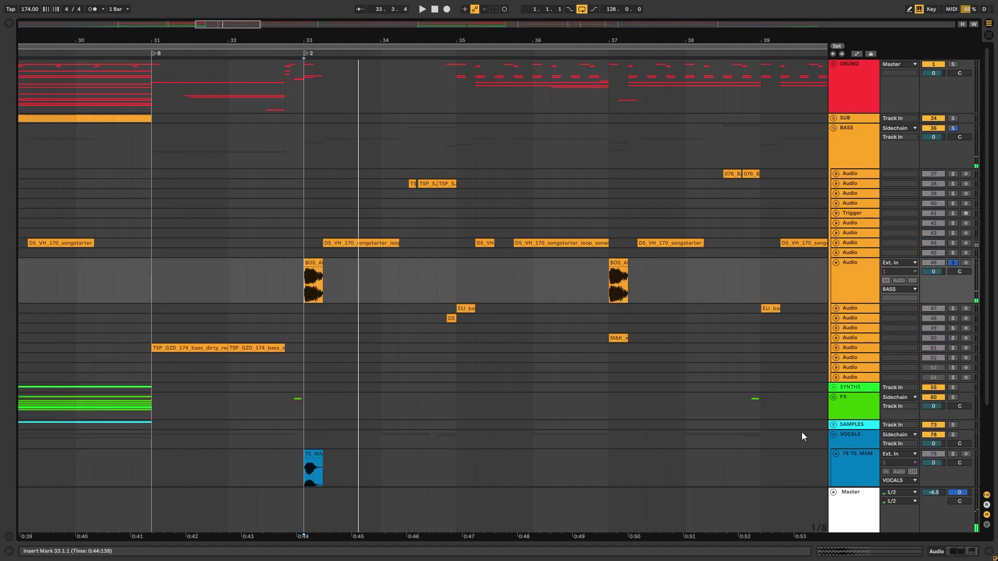
scroll(831, 421, down, 3)
click(951, 381)
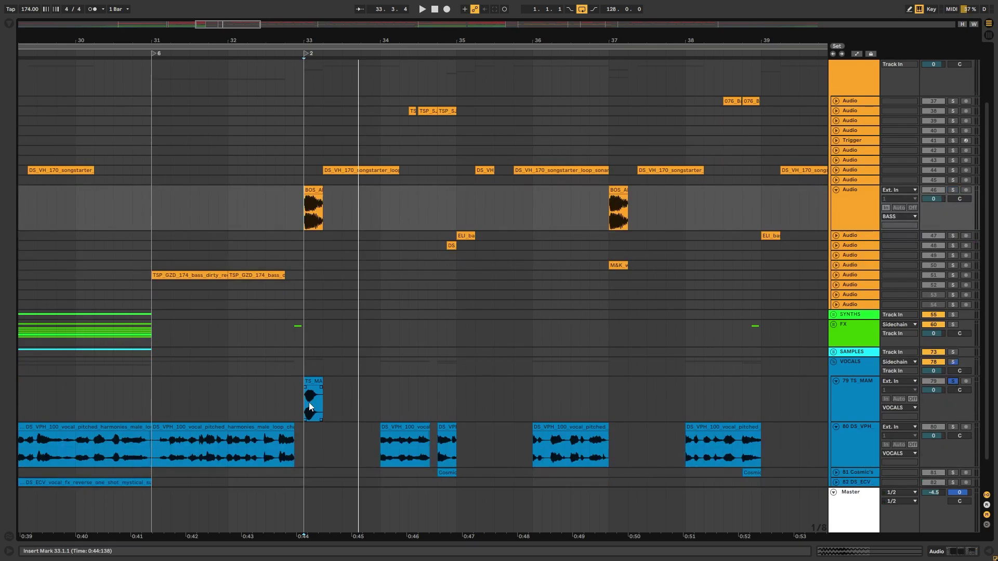
scroll(353, 416, up, 3)
key(space)
click(316, 431)
click(953, 412)
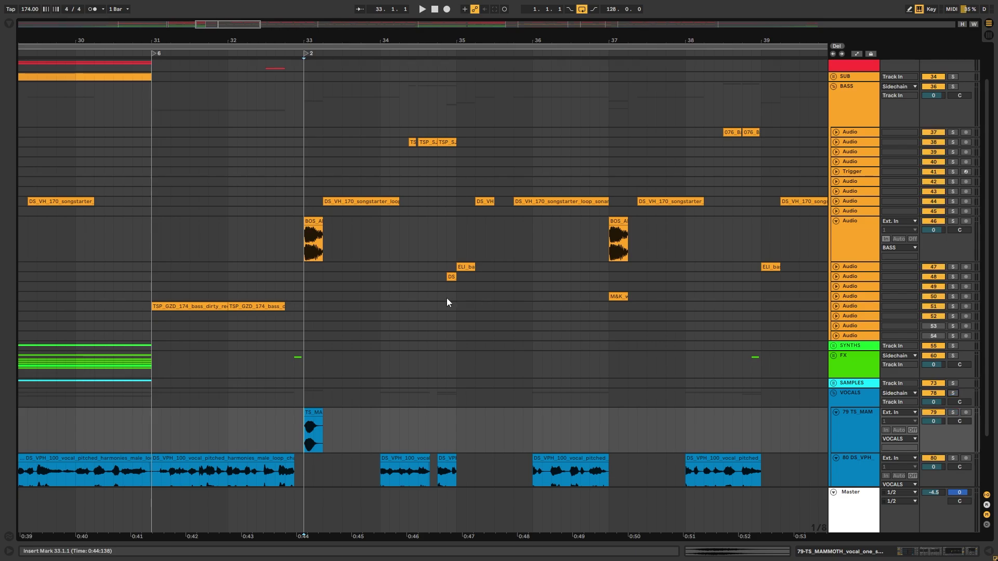
- Play the full mix from 33.1.1, unfold the DS_VH_170 songstarter bass track and highlight its part from 33.1.3 to 35.1.1
scroll(435, 301, up, 3)
click(308, 73)
click(835, 242)
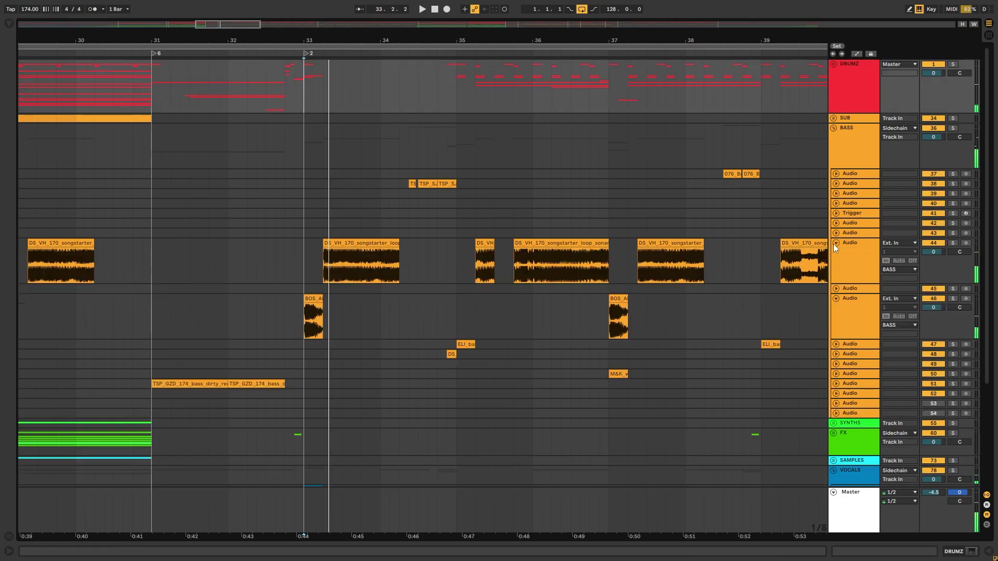
drag(315, 264, 457, 264)
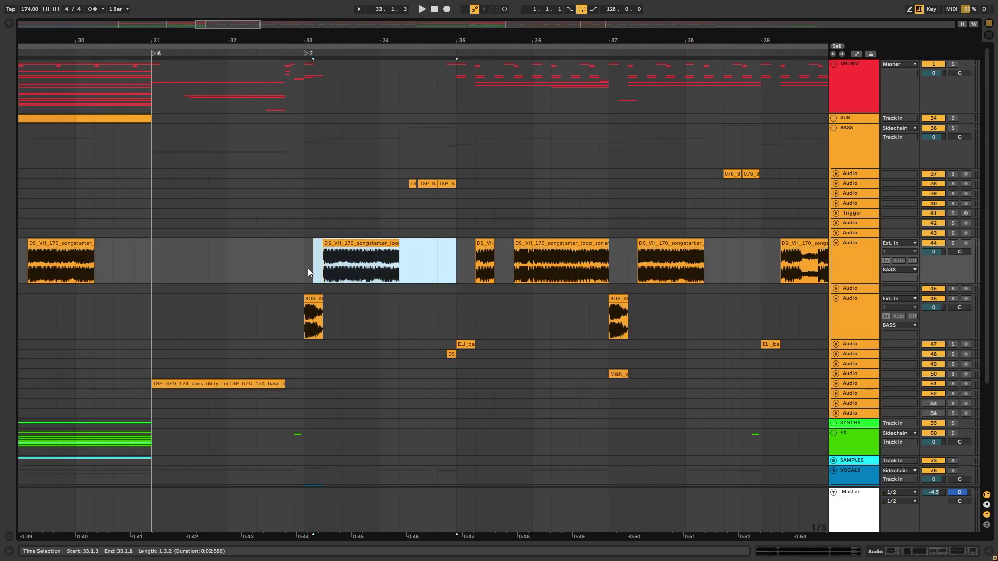
drag(308, 268, 446, 274)
click(446, 275)
- Unfold and solo bass track 38, highlight its TSP clips from 34.1.1 to 35.1.1 and play them
click(836, 183)
drag(379, 205, 456, 205)
click(953, 184)
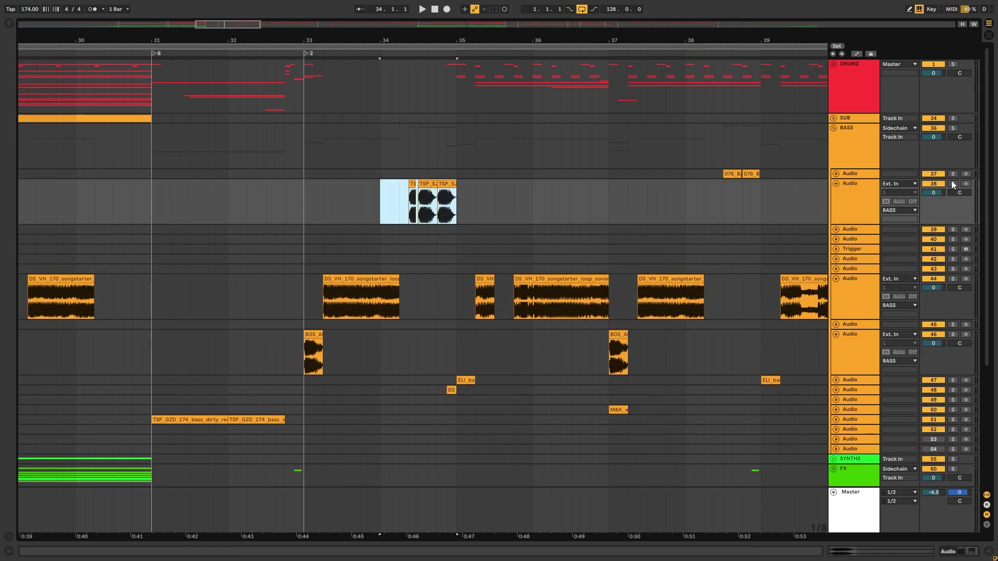
key(space)
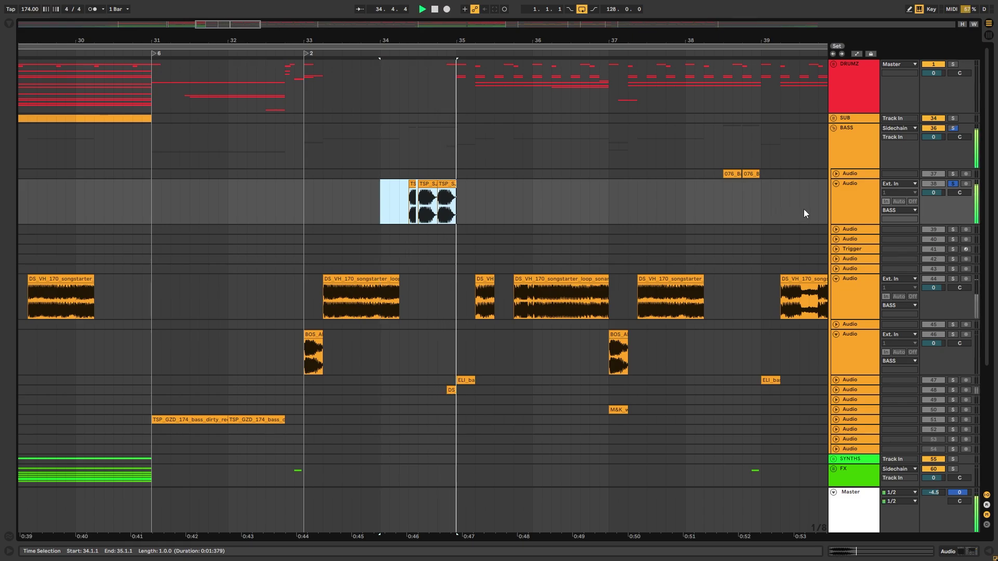
- Show the device chain of bass track 38, inspect the BL-Saturate plug-in window and close it
double_click(858, 204)
click(32, 447)
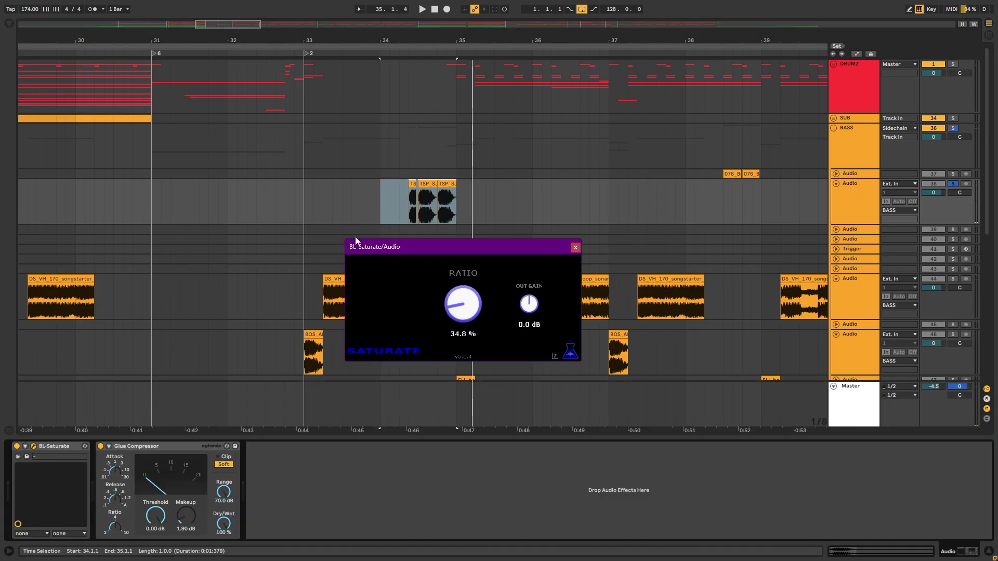
drag(411, 248, 167, 183)
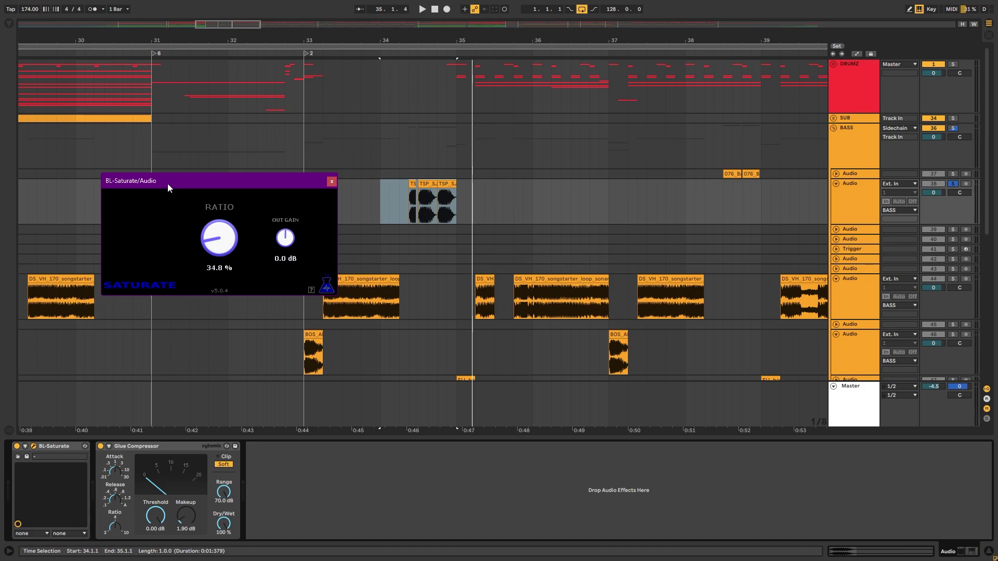
click(331, 181)
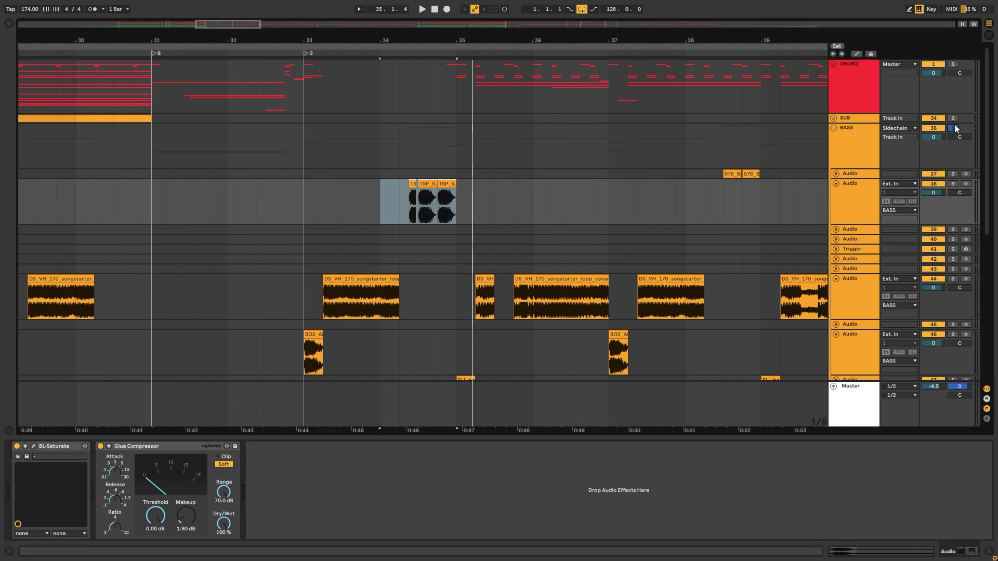
- Clear the bass solo, fold the BASS and VOCALS groups and select all tracks
click(861, 128)
double_click(861, 128)
key(ctrl+a)
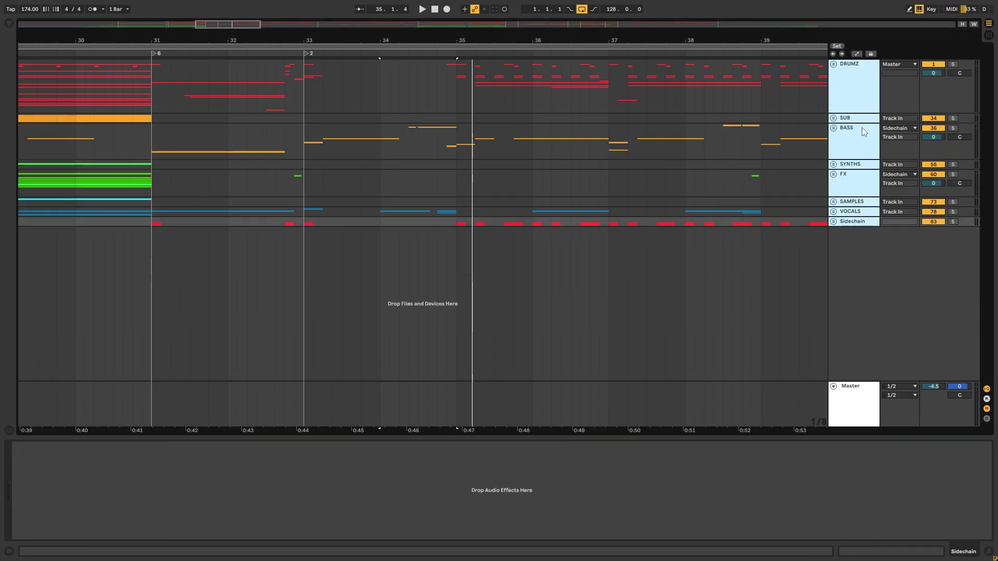
- Unfold the VOCALS group and highlight the DS_VPH_100 vocal clip from 38.1.1 to 39.1.1, showing its device chain
drag(429, 52, 267, 38)
click(848, 215)
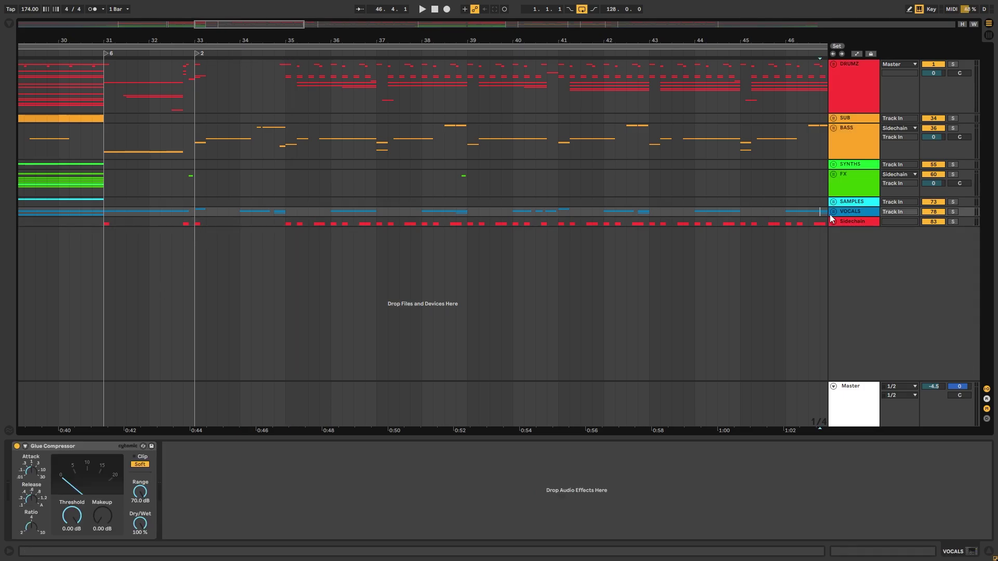
click(833, 212)
drag(117, 289, 367, 297)
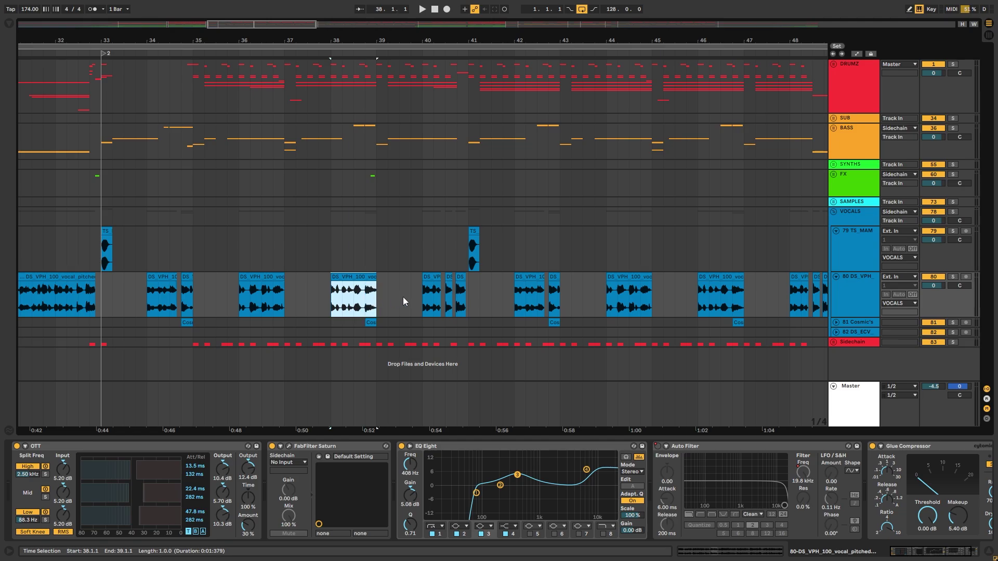
- View the whole arrangement, then place the insert mark at 37.3.1 on the TS_MAMMOTH vocal track to show its device chain
key(ctrl+a)
key(z)
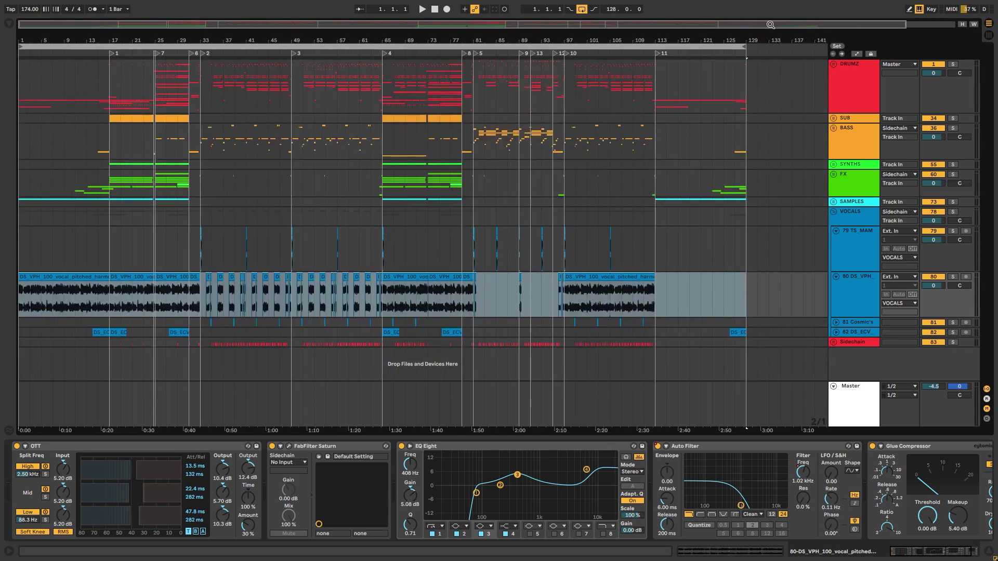
drag(226, 41, 401, 236)
click(402, 235)
drag(466, 40, 502, 92)
click(855, 55)
click(855, 54)
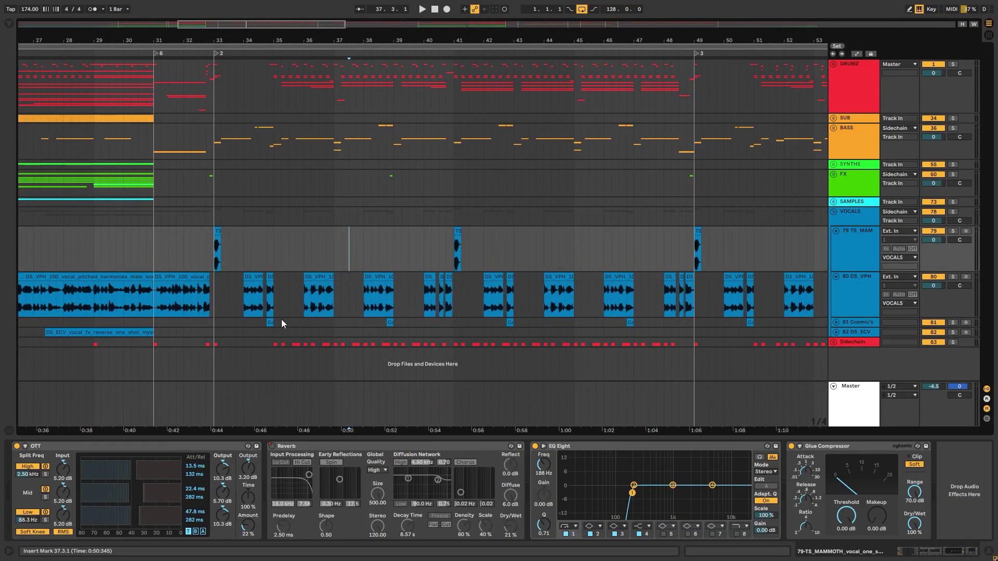
- Highlight the DRUMZ group from 35.1.1 to 41.1.1 and place the insert mark at 41.1.1
mouse_move(407, 38)
mouse_down()
mouse_move(208, 41)
mouse_move(414, 27)
mouse_up()
drag(314, 92, 448, 80)
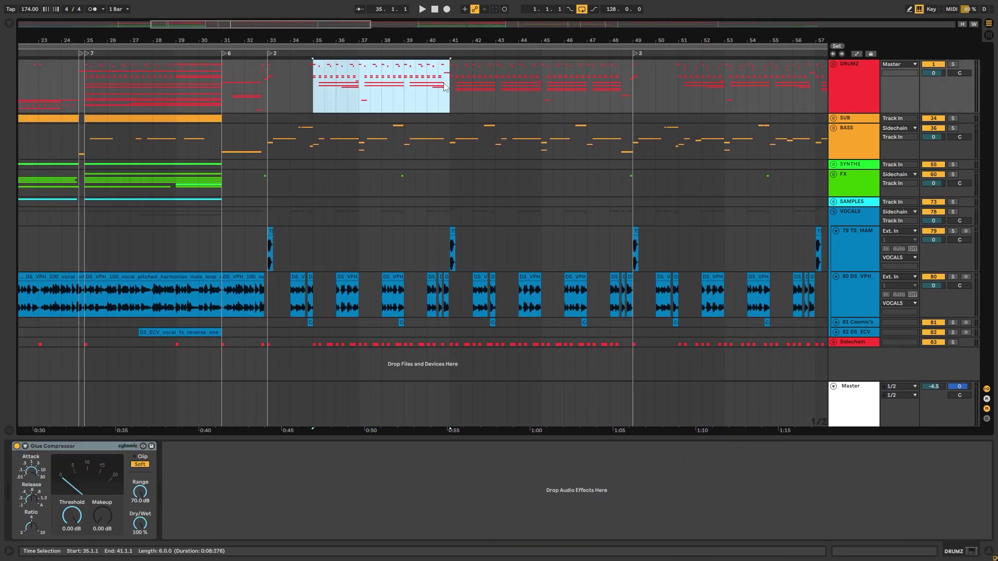
click(450, 93)
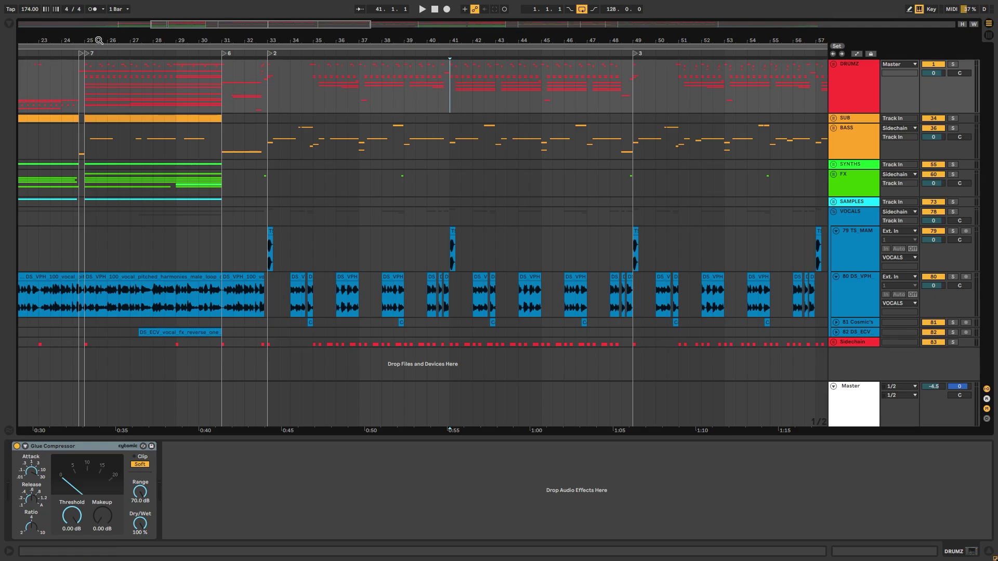
- Play the full mix from 41.1.1 through the section at bar 49, fold the VOCALS group and stop playback
key(space)
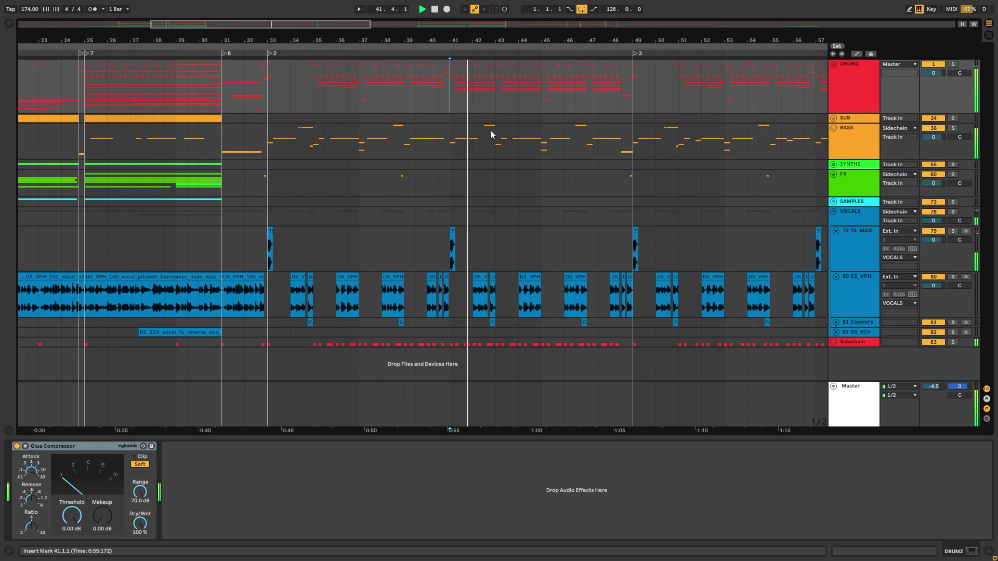
drag(476, 40, 401, 239)
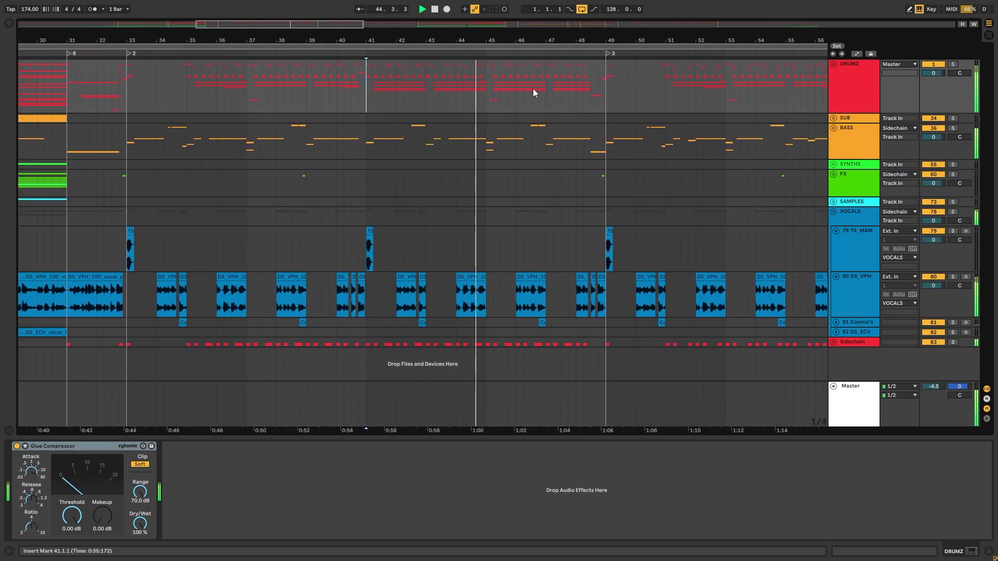
drag(615, 40, 486, 38)
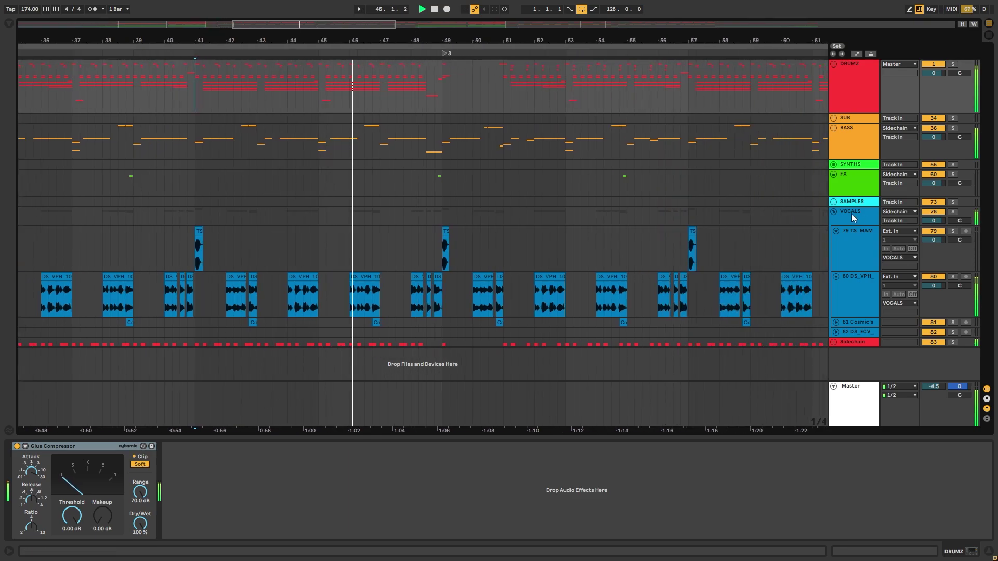
click(834, 211)
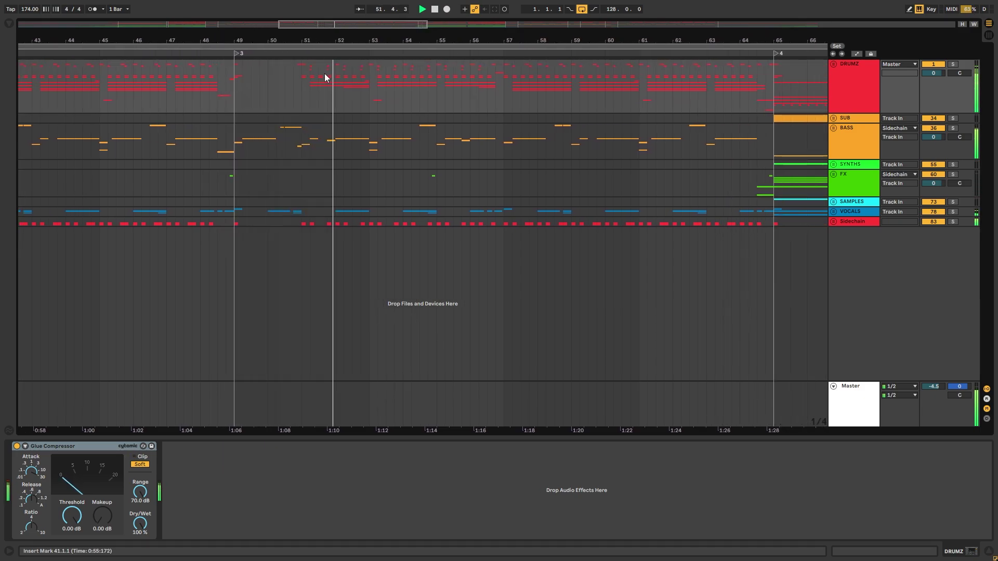
key(space)
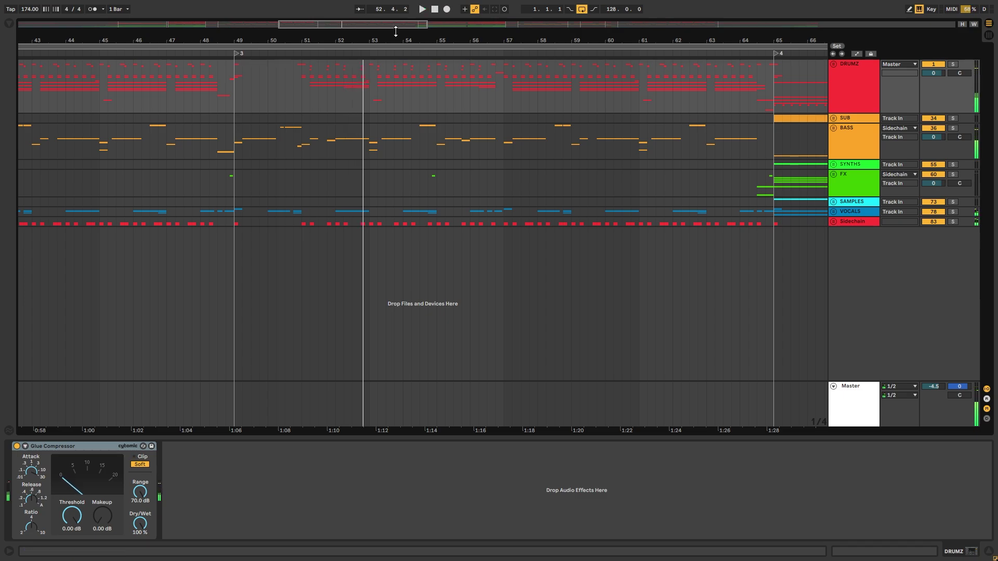
- Highlight the section from 33.1.1 to 58.1.1 across the DRUMZ, SUB and BASS groups
drag(392, 34, 392, 7)
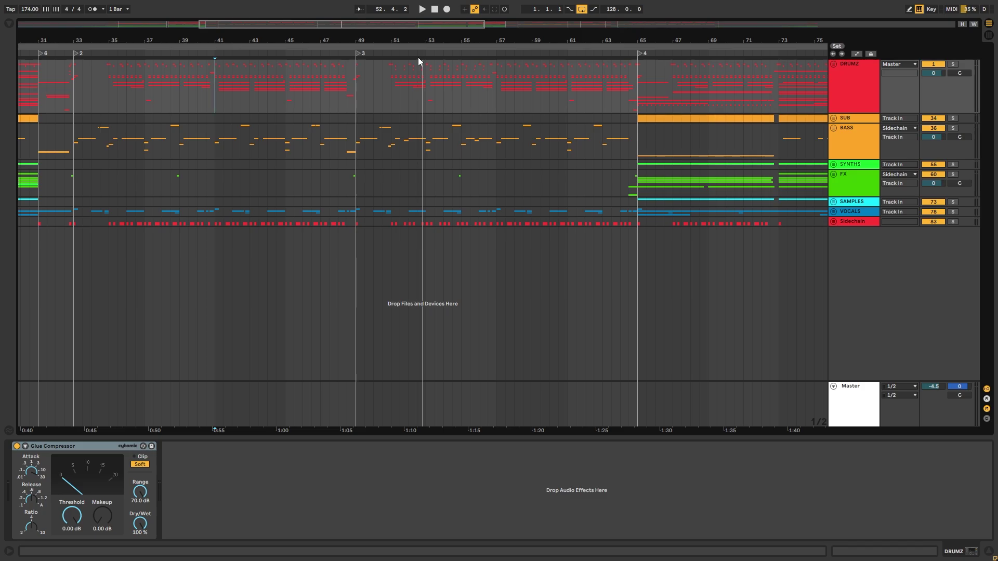
drag(416, 42, 462, 16)
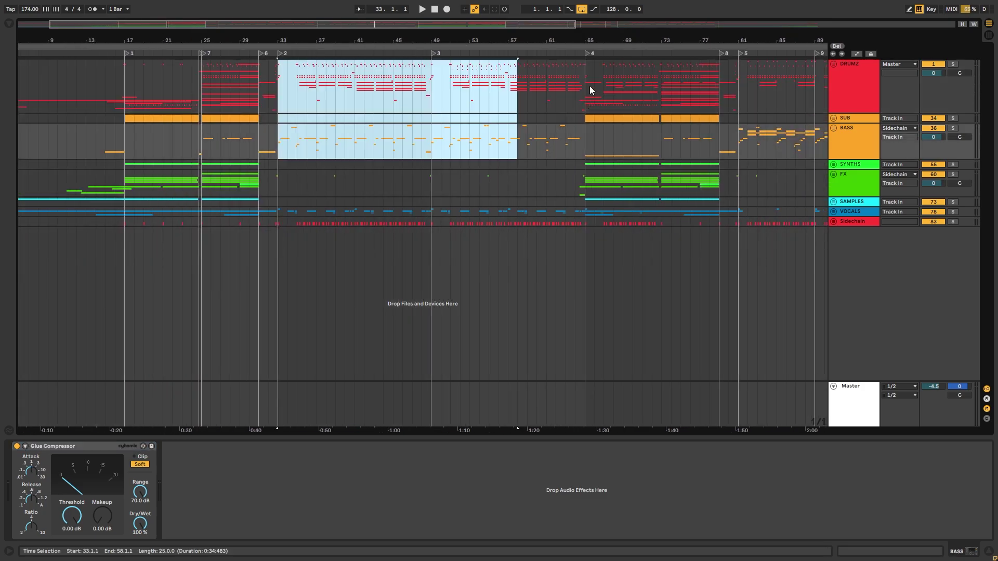
- Highlight the two halves of the drop, 33.1.1 to 49.1.1 and 49.1.1 to 65.1.1, across all groups
drag(591, 90, 425, 225)
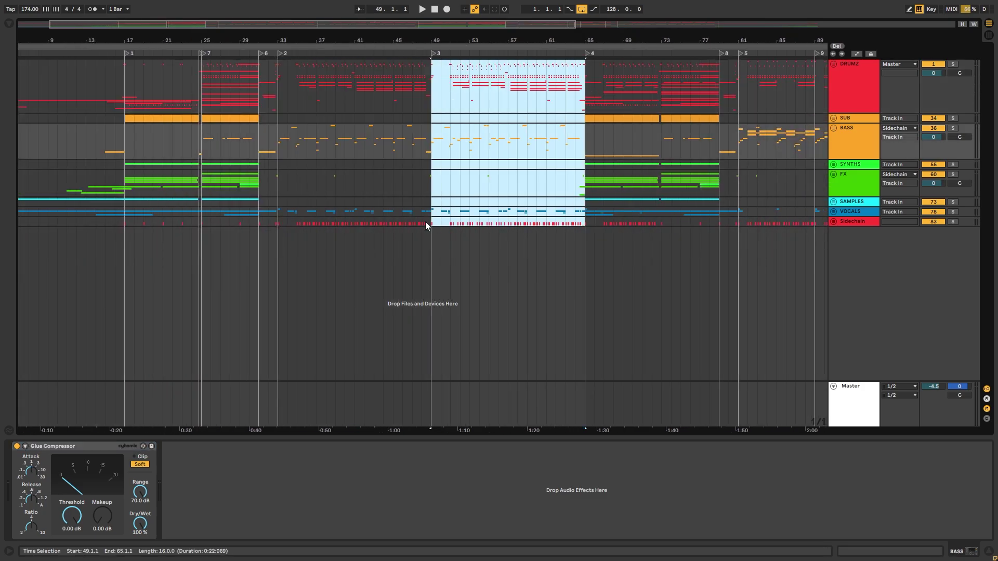
drag(276, 73, 433, 224)
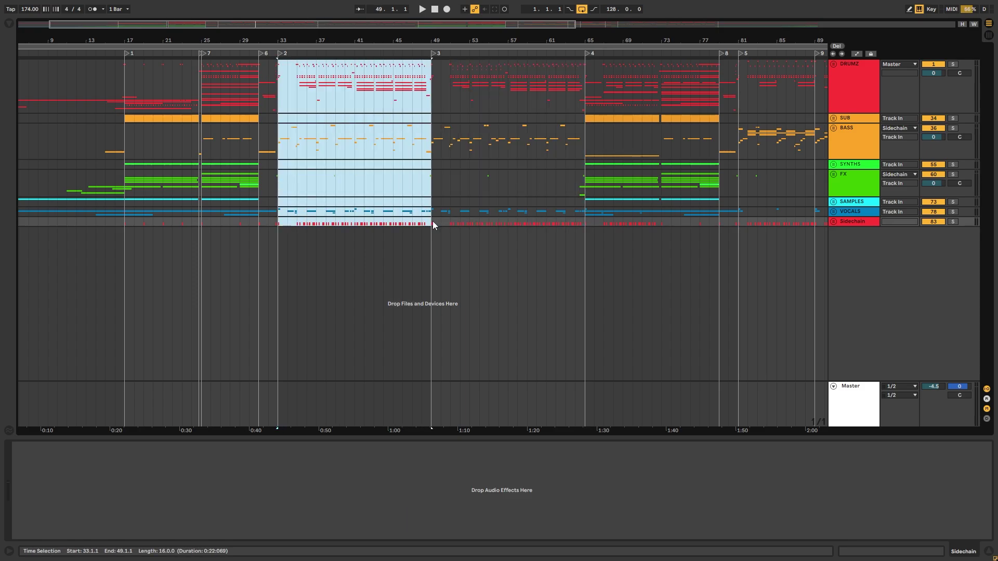
drag(434, 107, 586, 244)
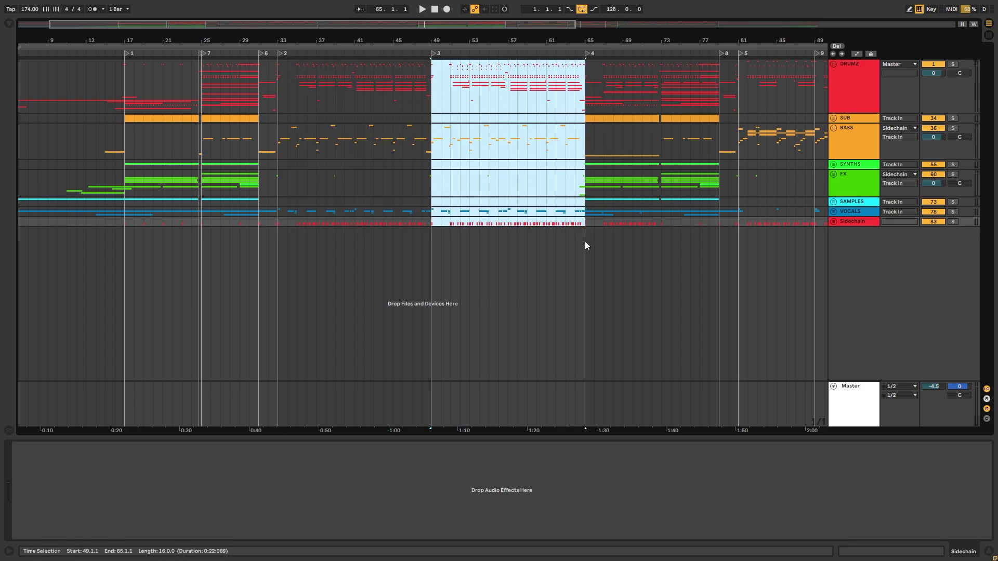
- Highlight the BASS group from 33.1.1 to 48.1.1
click(579, 148)
drag(579, 147, 431, 155)
drag(279, 136, 425, 160)
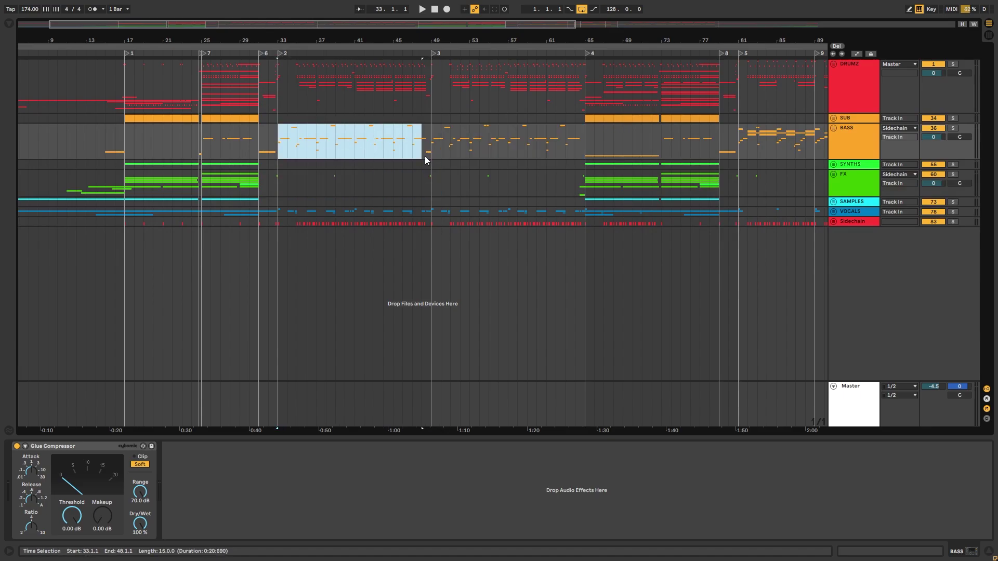
- Place the insert mark at 62.1.1 on DRUMZ and highlight the BASS group from 33.1.1 to 65.1.1
drag(440, 78, 568, 78)
mouse_move(305, 70)
mouse_down()
mouse_move(543, 70)
mouse_move(564, 40)
mouse_move(312, 41)
mouse_move(461, 37)
mouse_up()
click(555, 71)
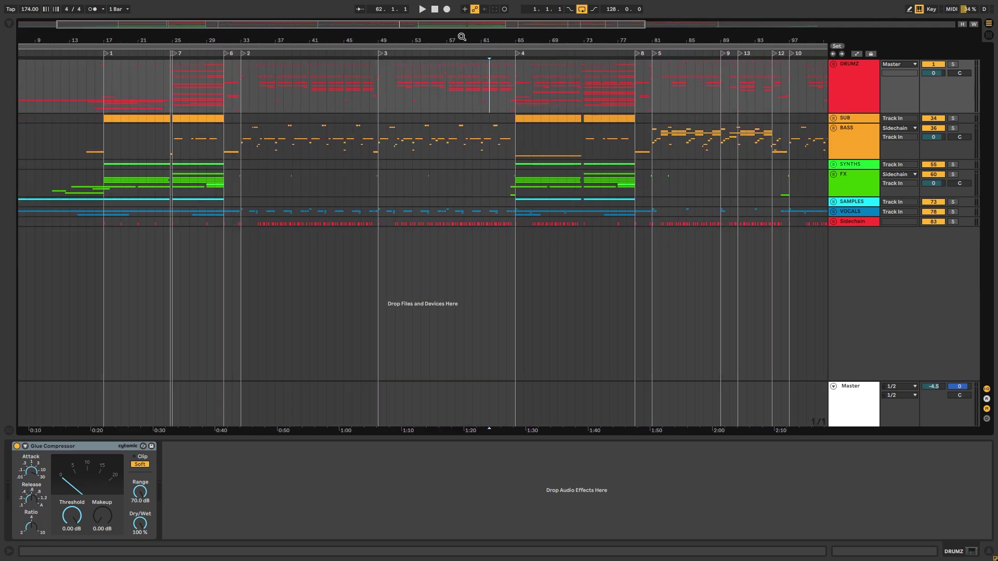
drag(566, 39, 517, 41)
drag(168, 129, 458, 155)
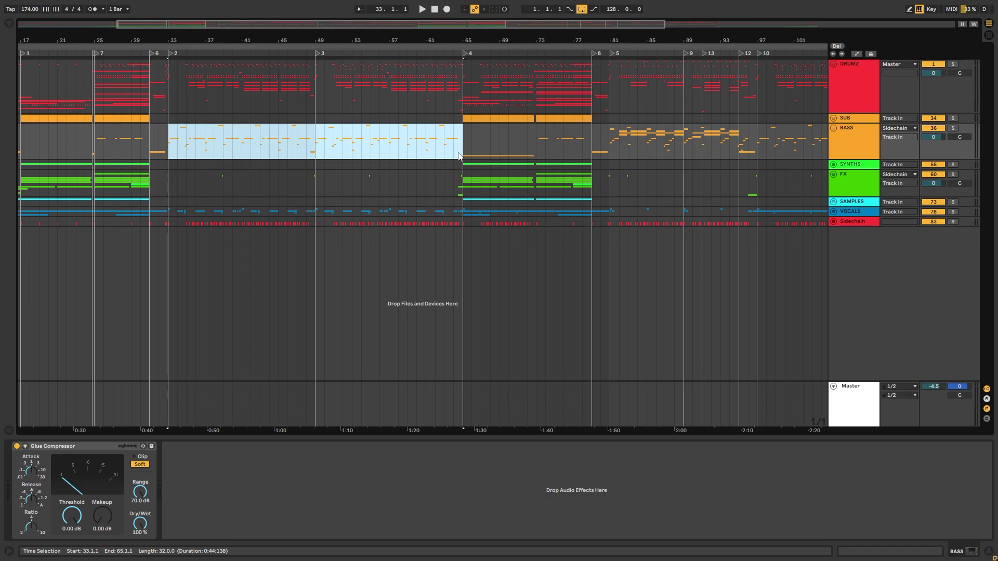
- Place the insert mark at 33.1.1 on the BASS group and view the whole arrangement
click(587, 45)
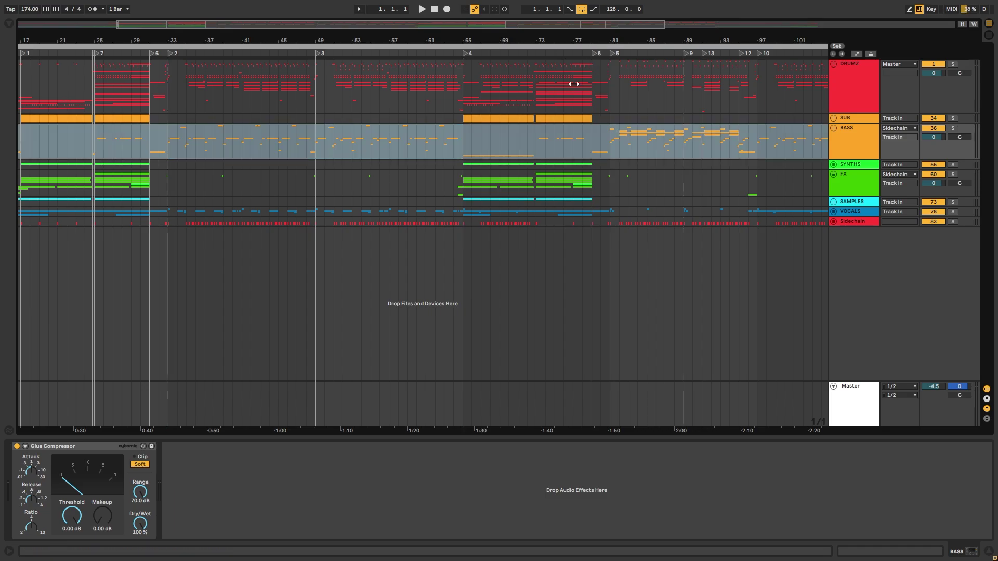
drag(531, 37, 531, 15)
drag(454, 40, 454, 85)
click(352, 140)
key(w)
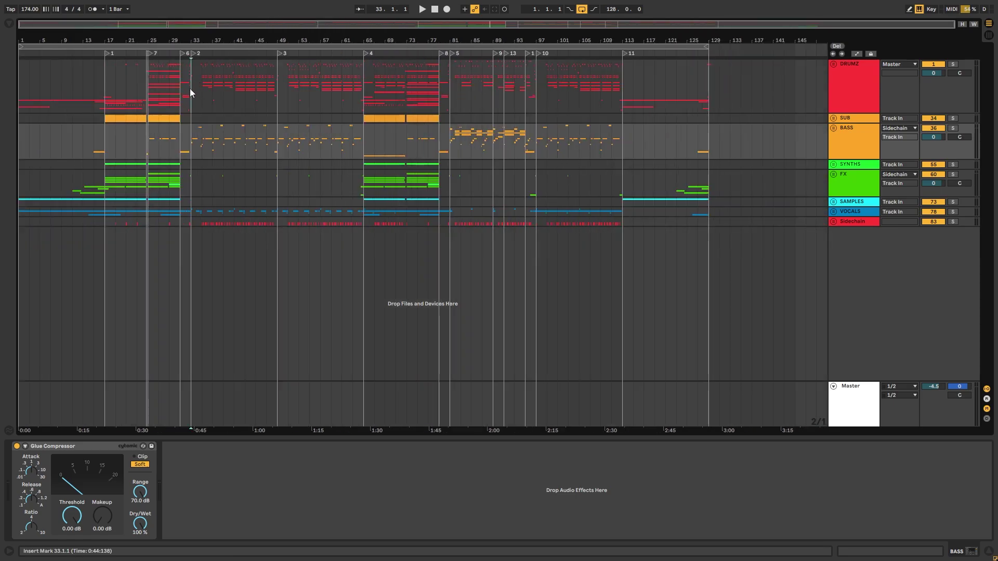
- Compare the sections starting at bars 17 and 65 by highlighting each of them across the groups
drag(190, 89, 105, 224)
drag(363, 81, 438, 270)
drag(115, 93, 137, 223)
drag(148, 83, 102, 237)
drag(372, 99, 384, 203)
- Play the full mix from 67.1.1 on the DRUMZ group and stop at bar 69
click(374, 73)
key(space)
mouse_move(386, 40)
mouse_down()
mouse_move(410, 48)
mouse_move(405, 41)
mouse_up()
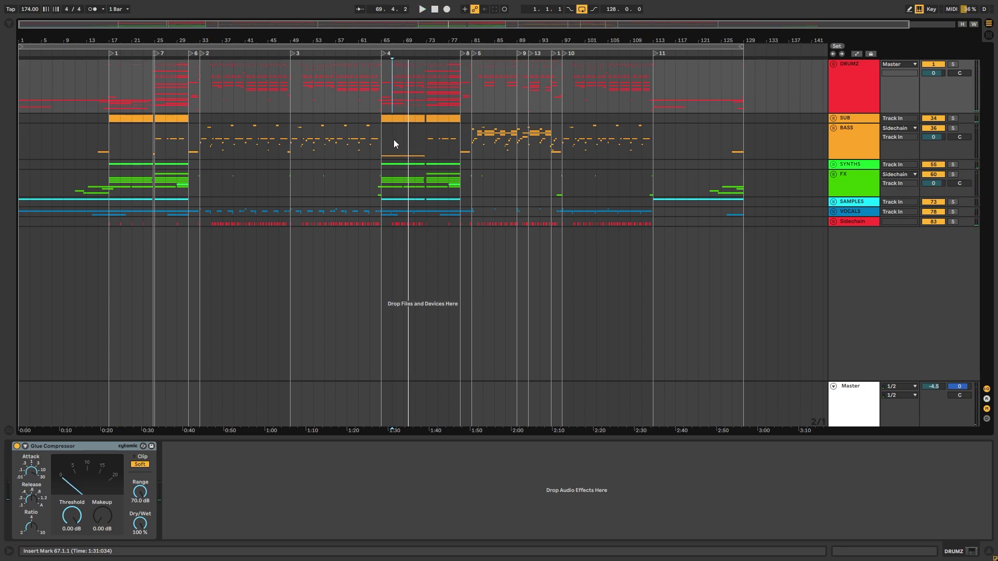
key(space)
- Highlight the sections around bars 25 and 73, and the second drop from 81.1.1 to 97.1.1, across all groups
drag(426, 98, 470, 312)
drag(154, 93, 198, 241)
drag(426, 92, 474, 223)
drag(473, 41, 565, 223)
drag(376, 39, 374, 12)
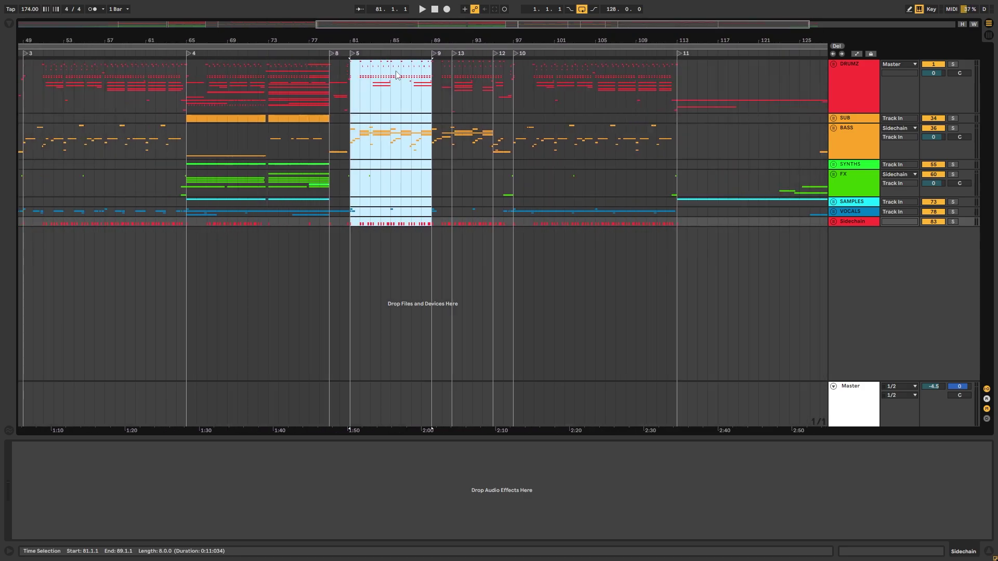
drag(344, 68, 512, 225)
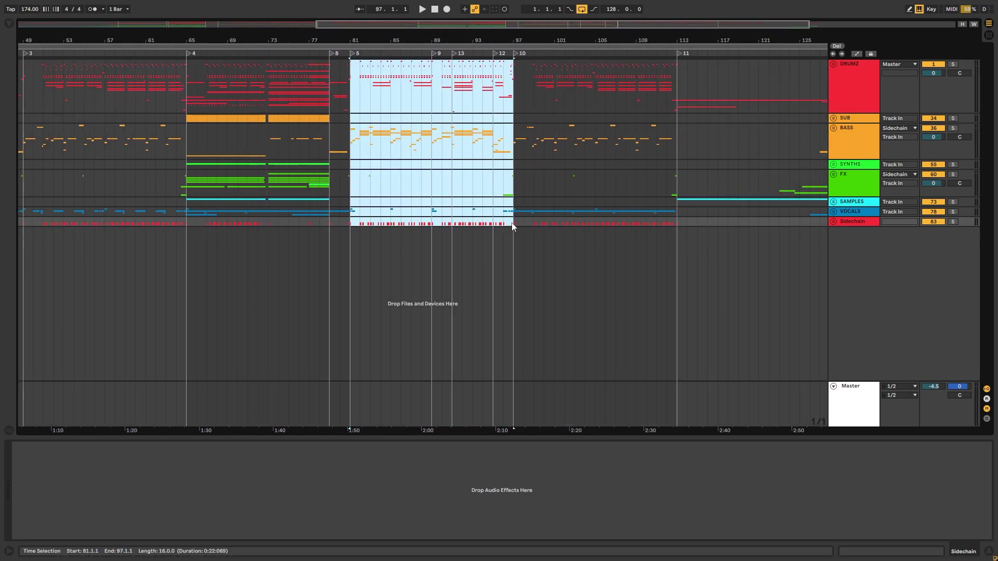
- Place the insert mark at 82.1.1 on the SYNTHS group and unfold the BASS group
click(356, 167)
key(plus)
key(plus)
key(plus)
click(834, 129)
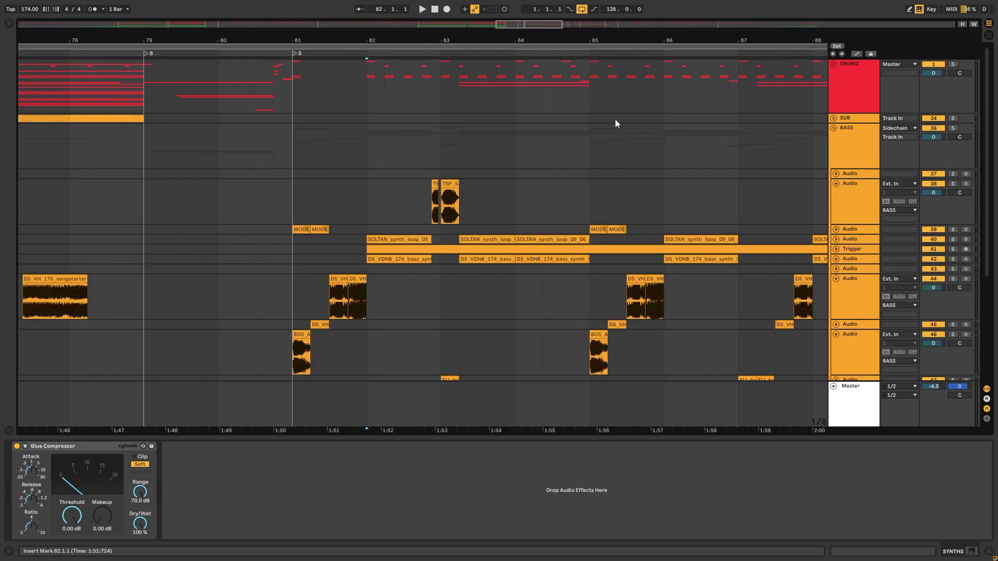
- Place the insert mark at 81.1.1 on the DRUMZ group and play the full mix from there
scroll(553, 128, down, 3)
drag(452, 40, 413, 68)
click(414, 69)
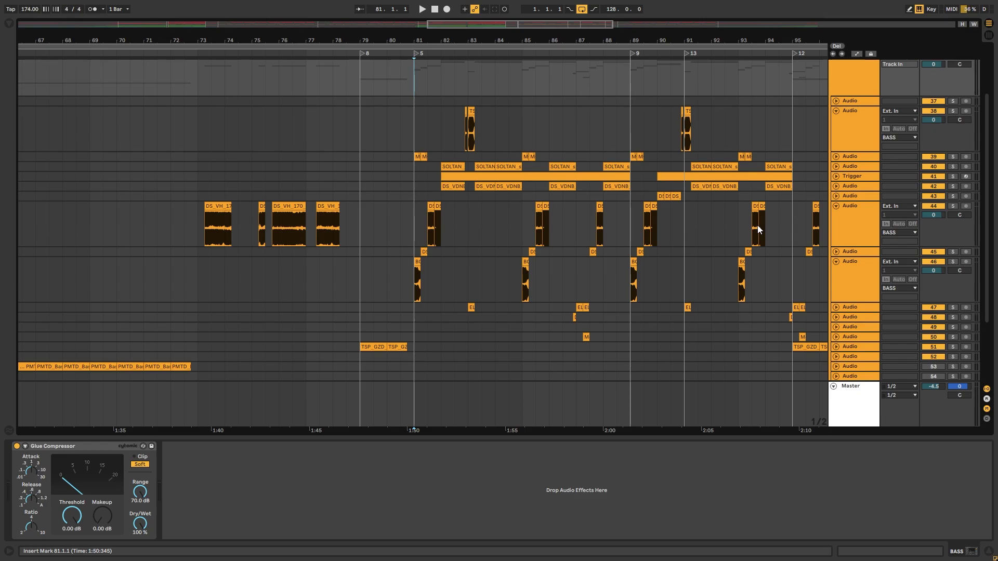
drag(488, 36, 398, 35)
drag(987, 179, 993, 153)
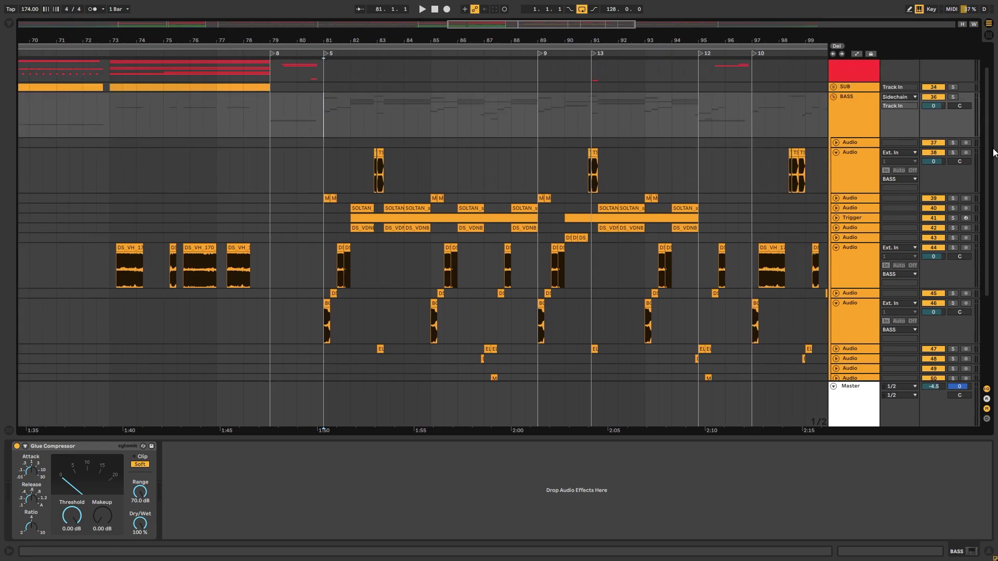
scroll(962, 61, up, 1)
click(319, 102)
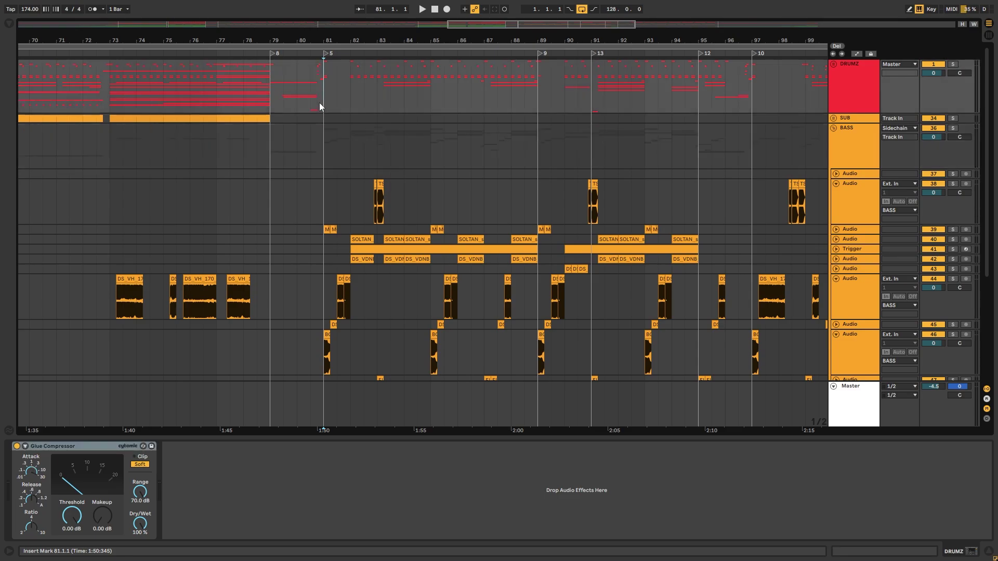
key(space)
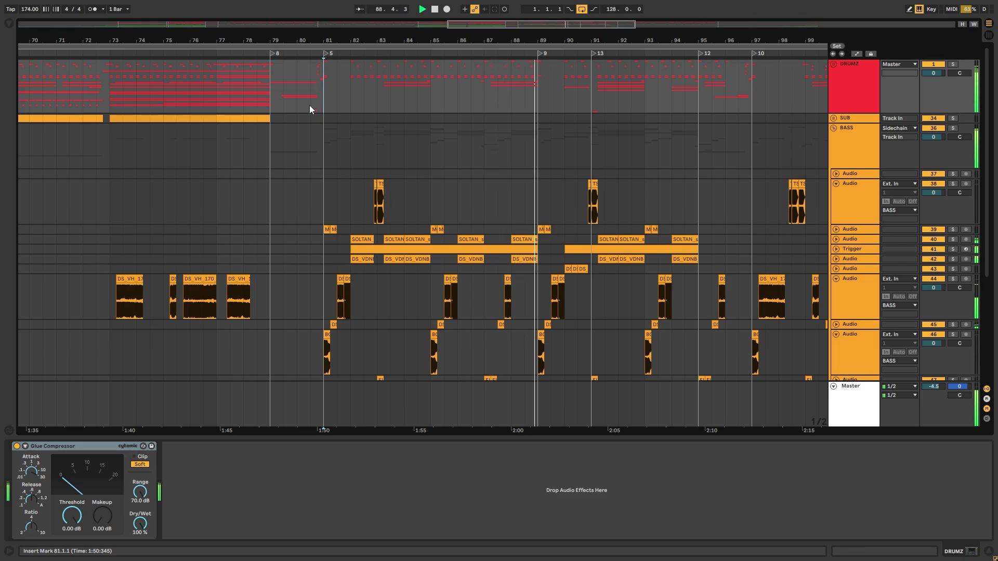
drag(570, 41, 548, 40)
scroll(600, 214, down, 3)
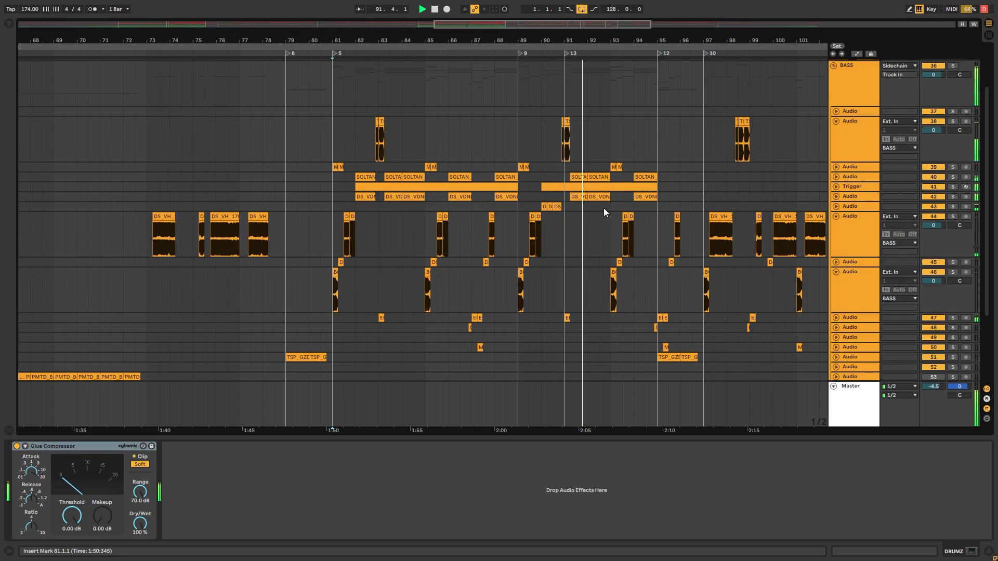
scroll(863, 93, down, 2)
- Select all tracks inside the BASS group and fold them to their minimum height
click(862, 93)
key(ctrl+a)
key(u)
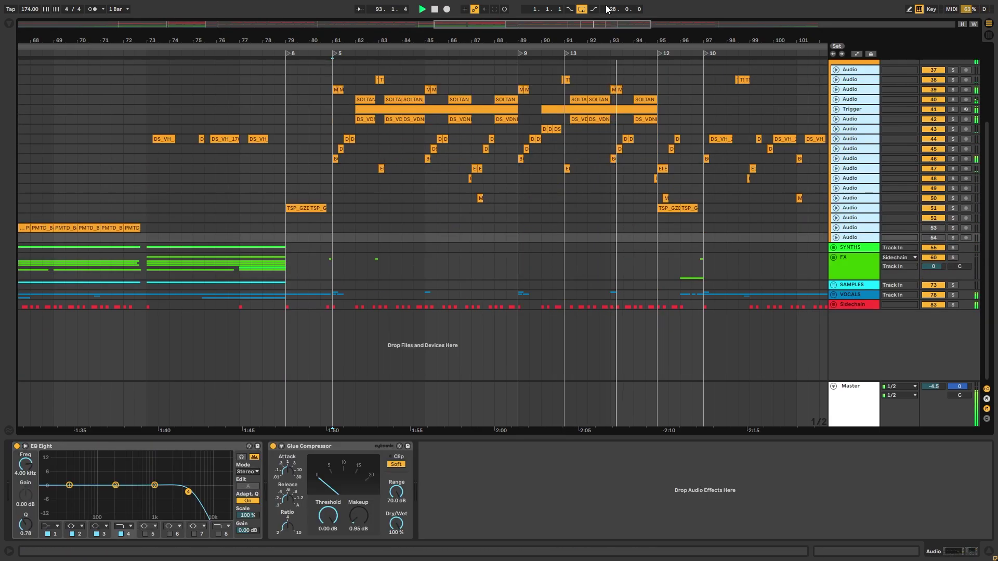
- Listen to the second drop through bar 95 across the DRUMZ and BASS tracks and stop playback
drag(617, 42, 571, 60)
scroll(571, 62, up, 3)
drag(483, 40, 505, 52)
scroll(529, 241, up, 2)
scroll(365, 169, up, 1)
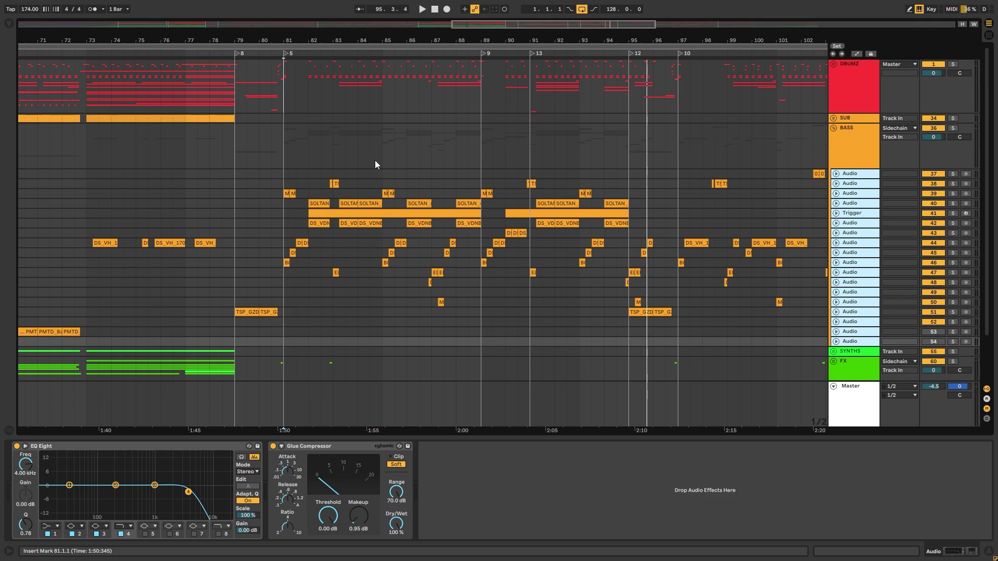
- Place the insert mark at 82.1.1 on track 40 and highlight tracks 38 to 51 from 81.1.1 to 97.1.1
click(376, 160)
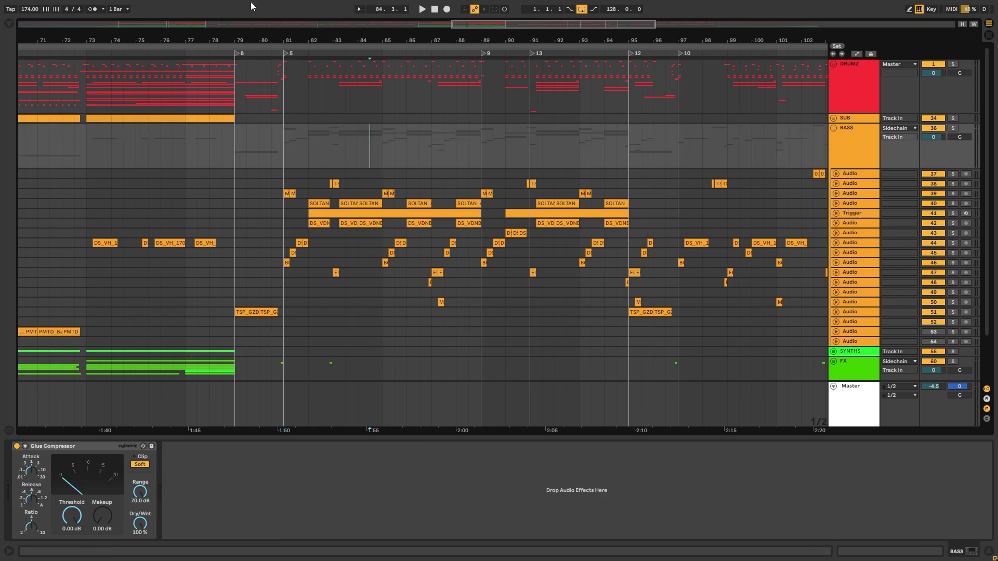
drag(285, 40, 285, 52)
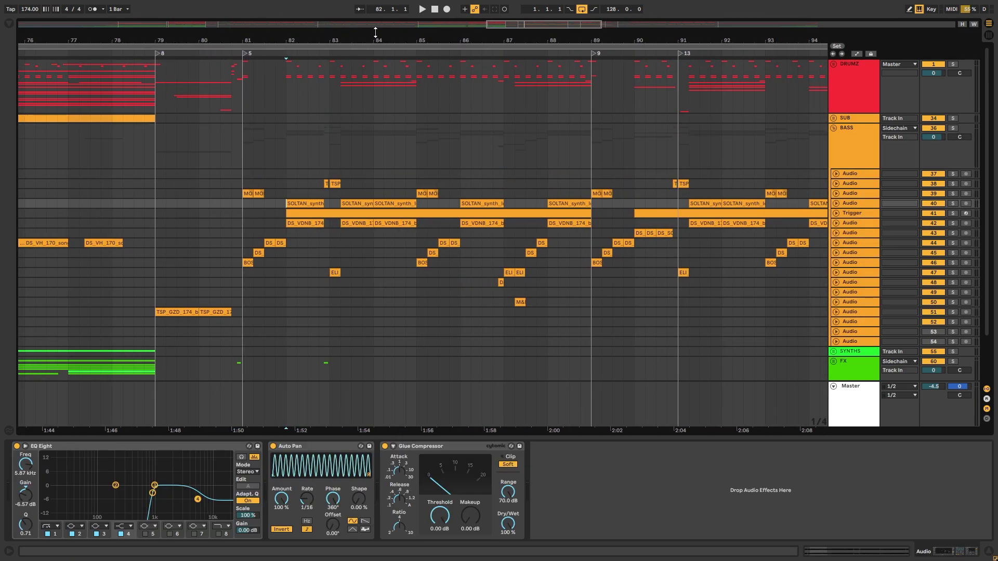
drag(371, 37, 313, 41)
drag(224, 194, 719, 317)
drag(220, 181, 719, 312)
click(469, 294)
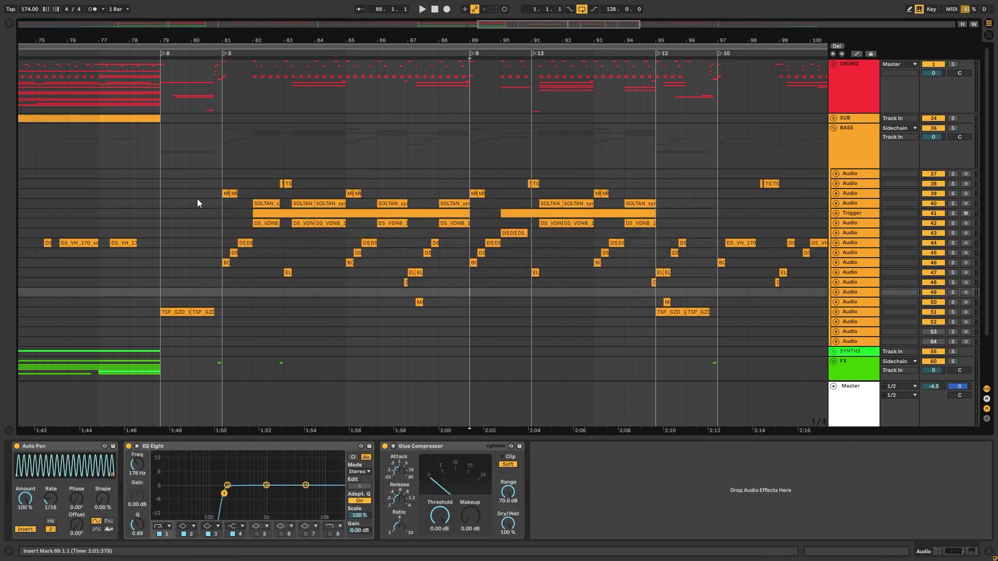
drag(220, 185, 717, 312)
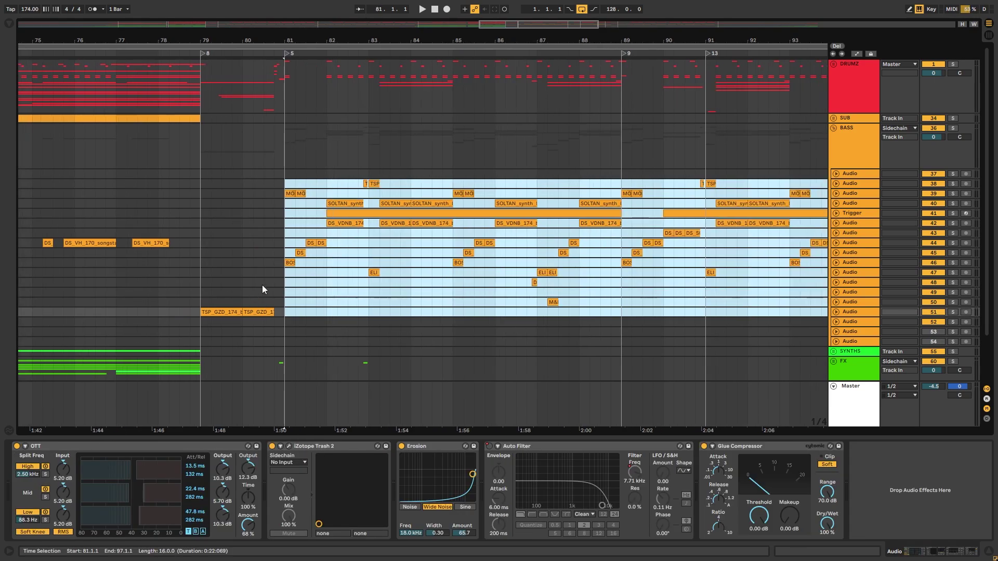
- Highlight the opening bass clips after bar 81 and place the insert mark at 81.2.3 on track 42
click(263, 283)
key(plus)
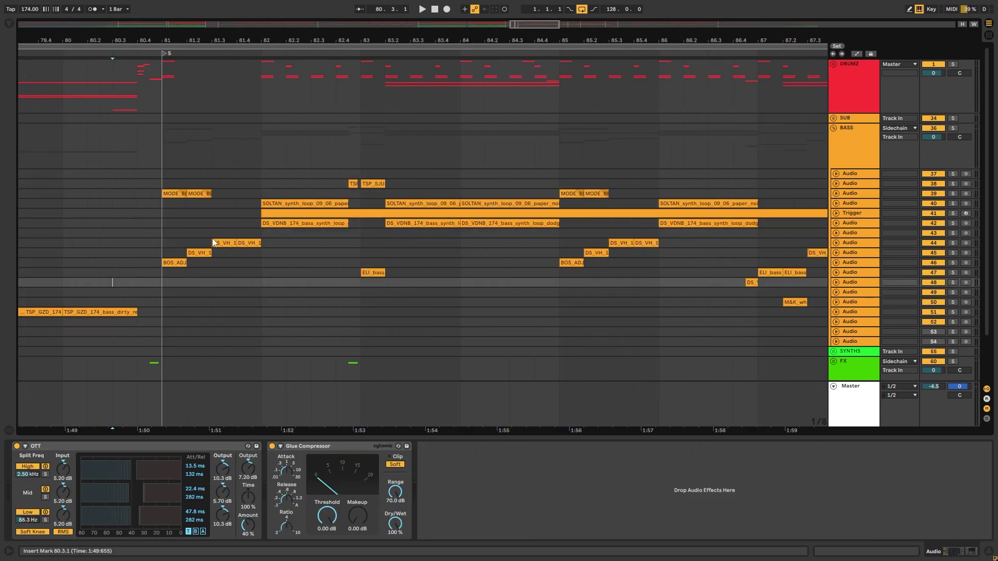
drag(171, 281, 372, 183)
click(199, 223)
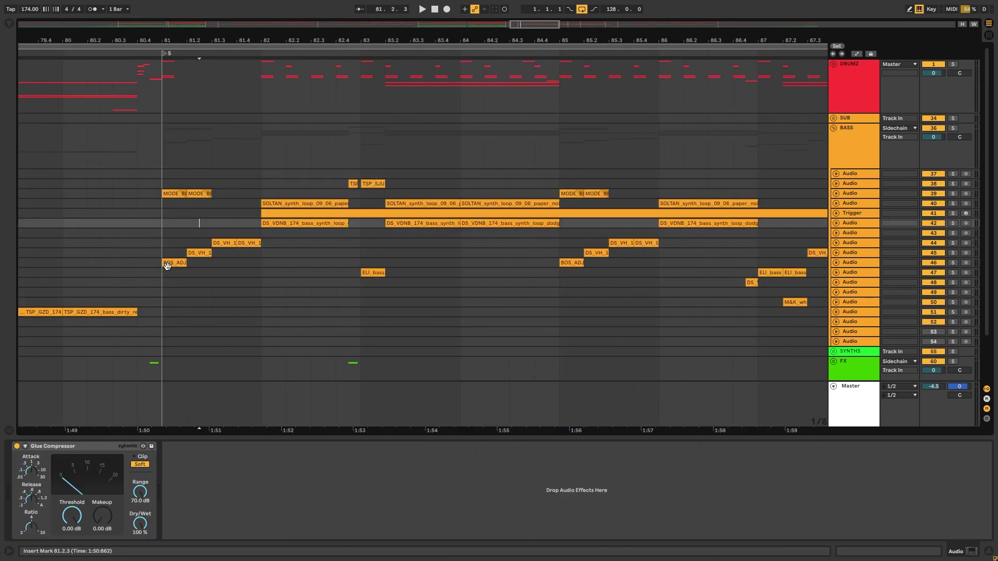
- Point out the bass clips in playing order, from BOS_ADJ on track 46 up to TSP on track 38
click(168, 263)
click(199, 252)
click(251, 242)
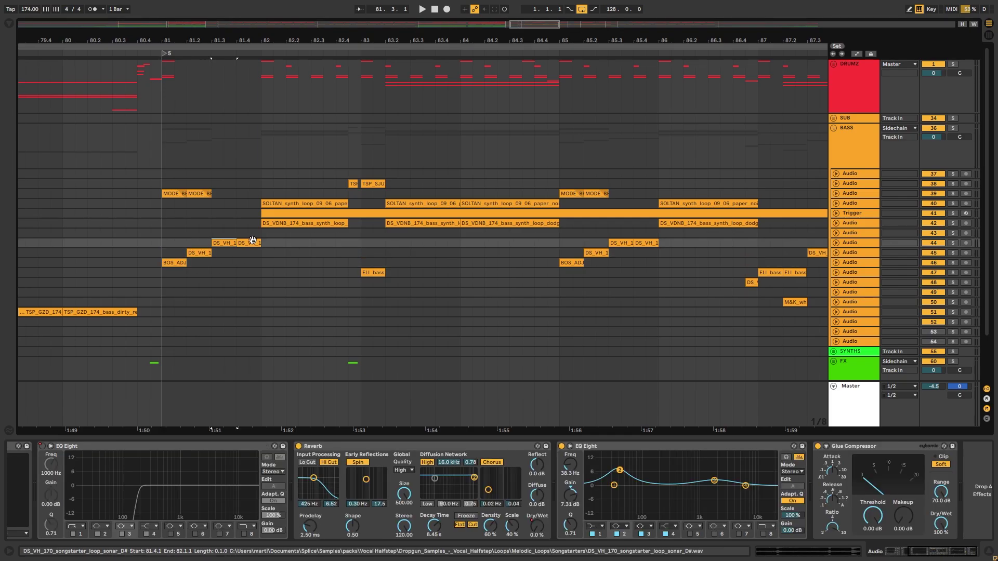
click(286, 223)
click(301, 203)
click(359, 186)
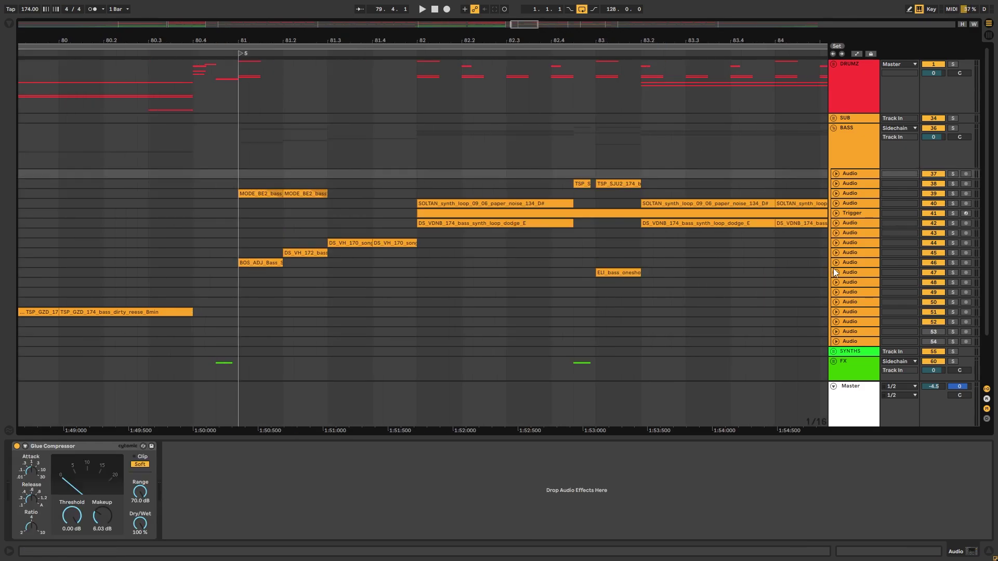
- Unfold bass tracks 39, 43, 44, 45 and 46 to show their clip waveforms
click(836, 262)
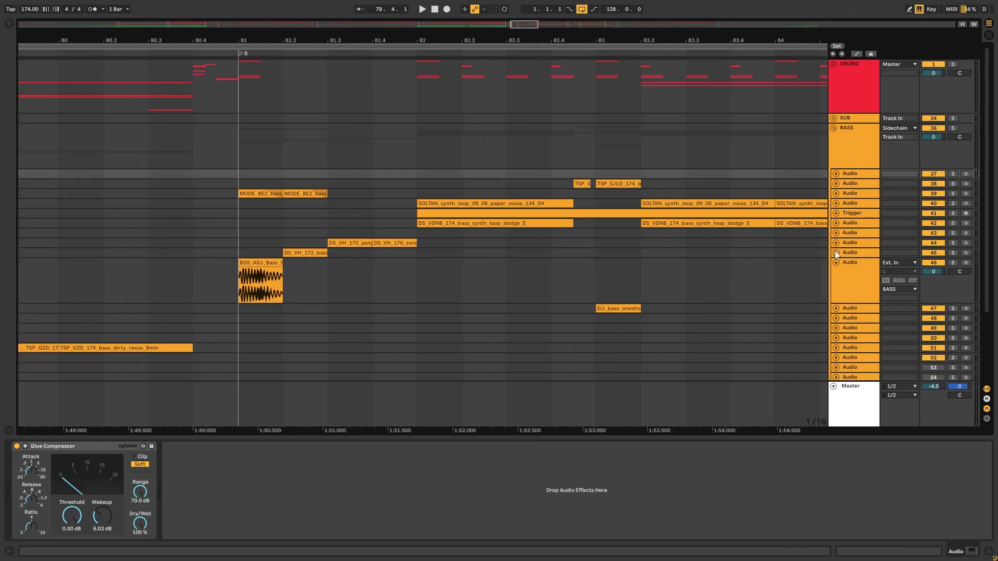
click(836, 252)
click(835, 233)
click(835, 278)
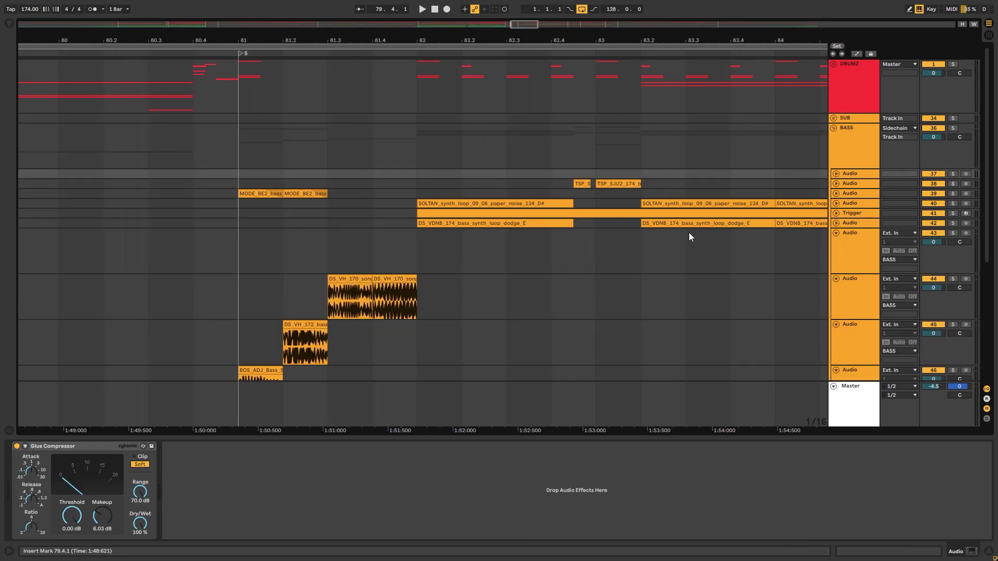
scroll(688, 233, down, 2)
click(836, 151)
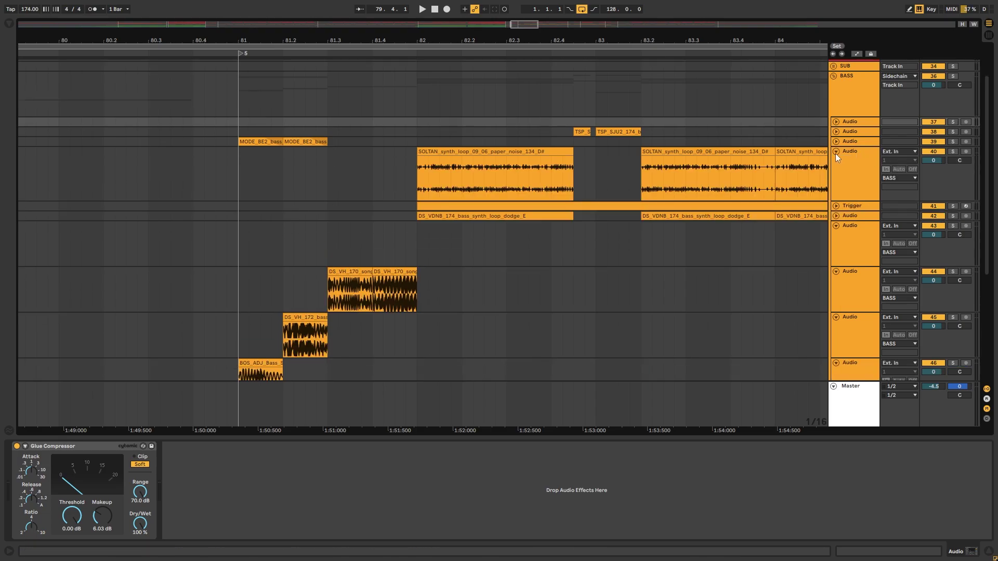
click(836, 151)
click(835, 141)
- Place the insert mark at 81.1.1 on track 46 to show its device chain
scroll(371, 174, down, 2)
drag(311, 41, 387, 35)
click(321, 325)
scroll(310, 321, up, 3)
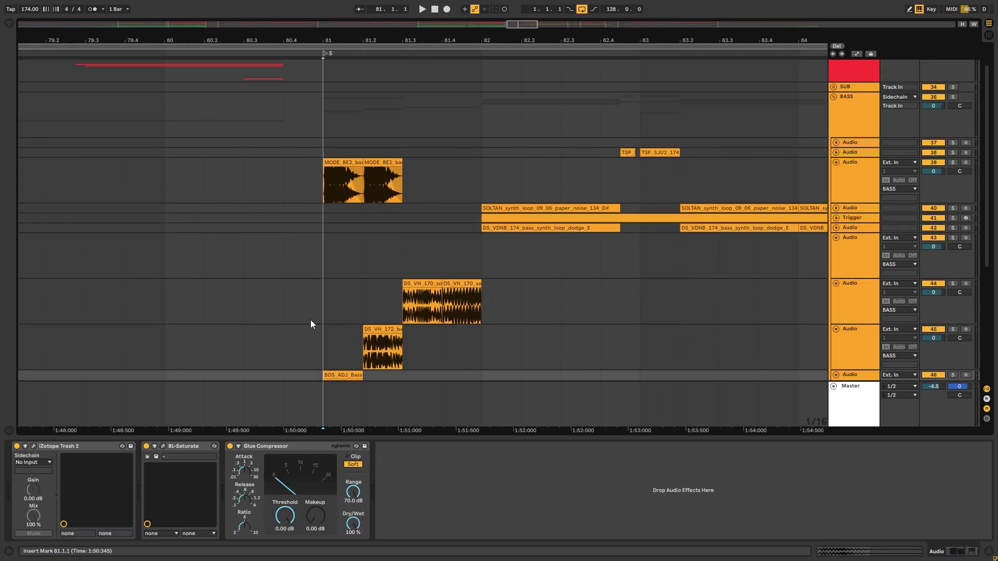
- Highlight the bass clips at bar 81 and place the insert mark at 81.1.3 on track 45
key(minus)
drag(414, 75, 359, 376)
scroll(359, 376, down, 1)
click(357, 356)
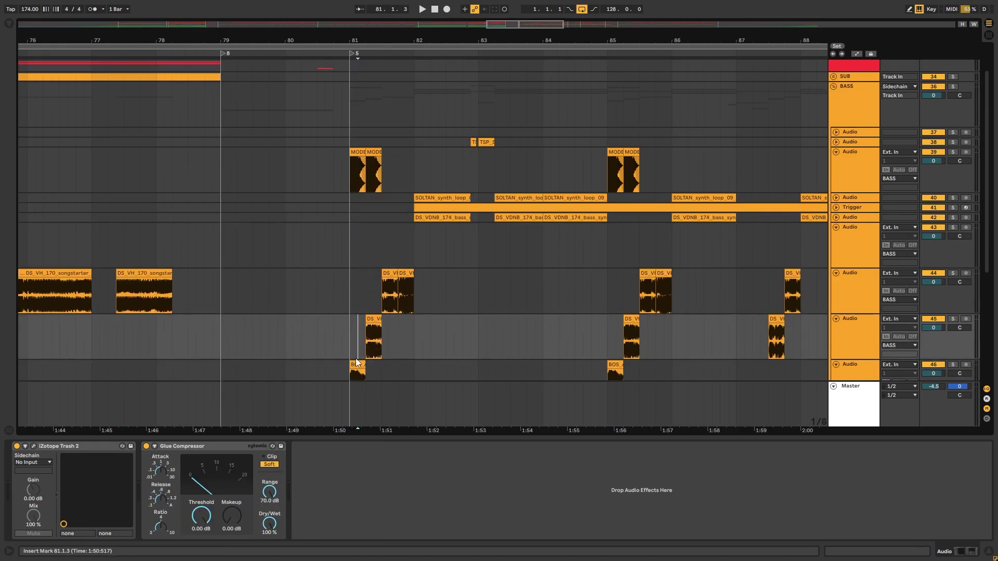
- Solo bass tracks 44, 45 and 46 and play them from 81.1.1 to bar 82
scroll(355, 366, down, 1)
click(351, 347)
click(953, 324)
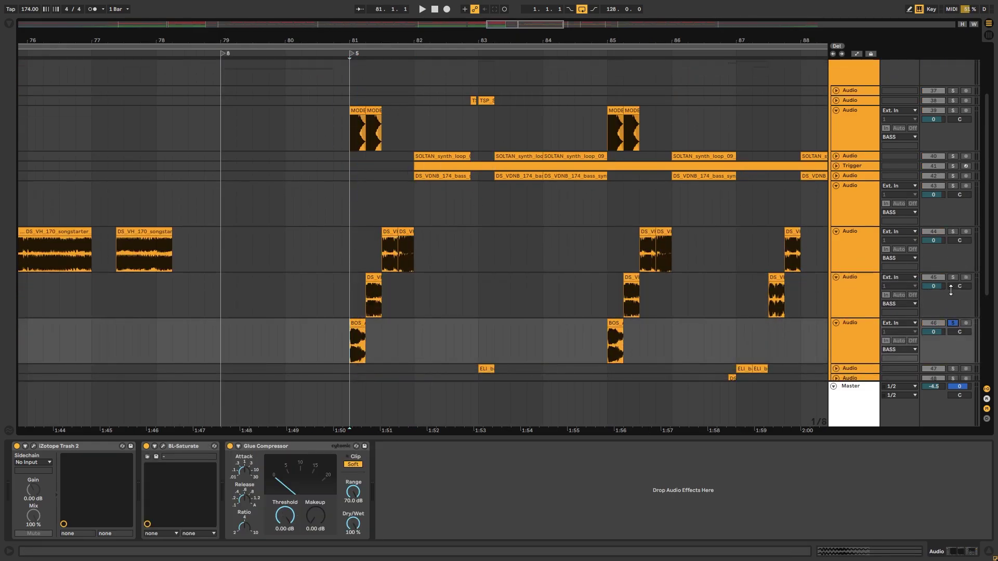
click(952, 277)
key(space)
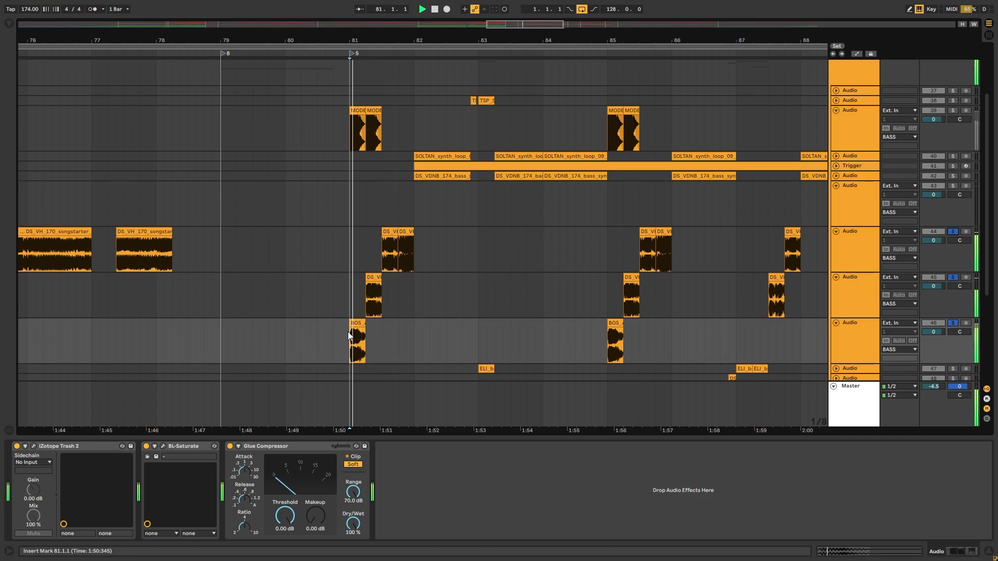
key(space)
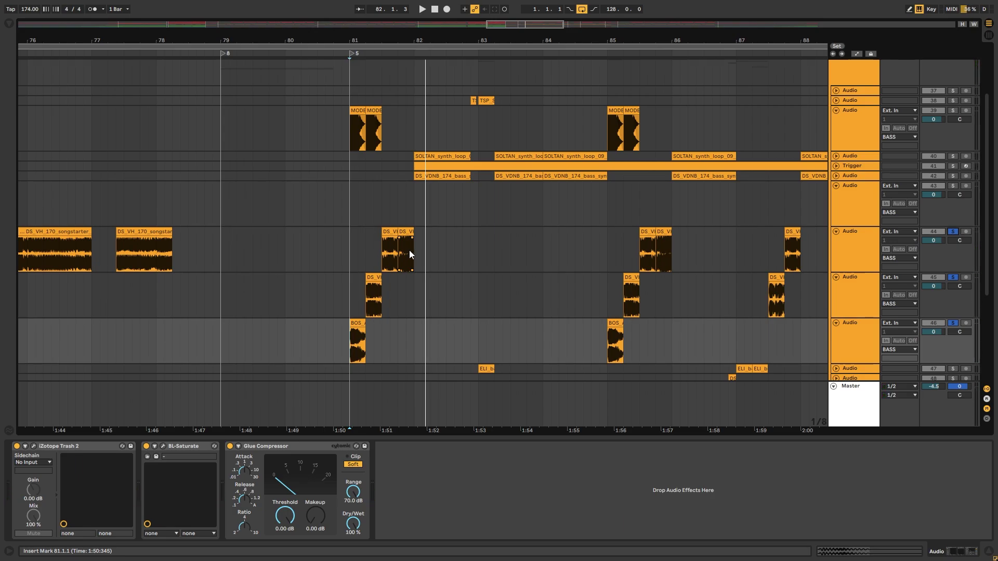
- Solo bass track 39 and play its clips from 81.1.1
scroll(504, 237, up, 2)
scroll(470, 134, down, 2)
drag(362, 40, 406, 52)
click(953, 110)
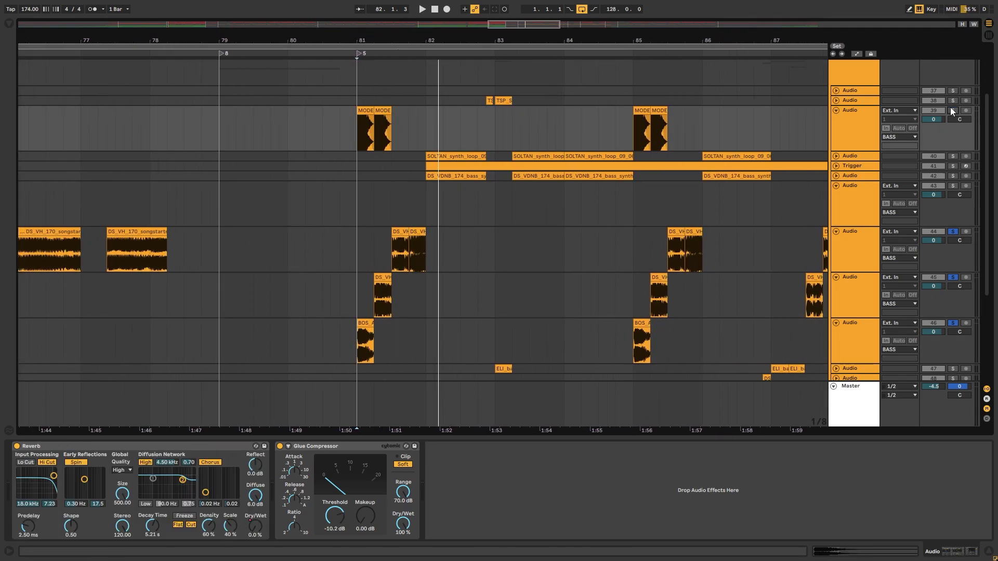
key(space)
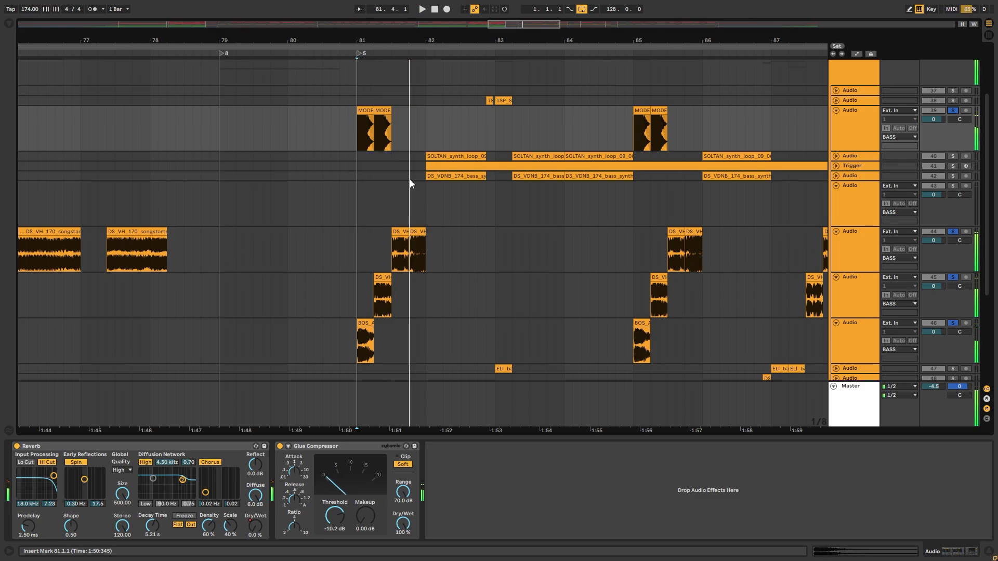
click(953, 111)
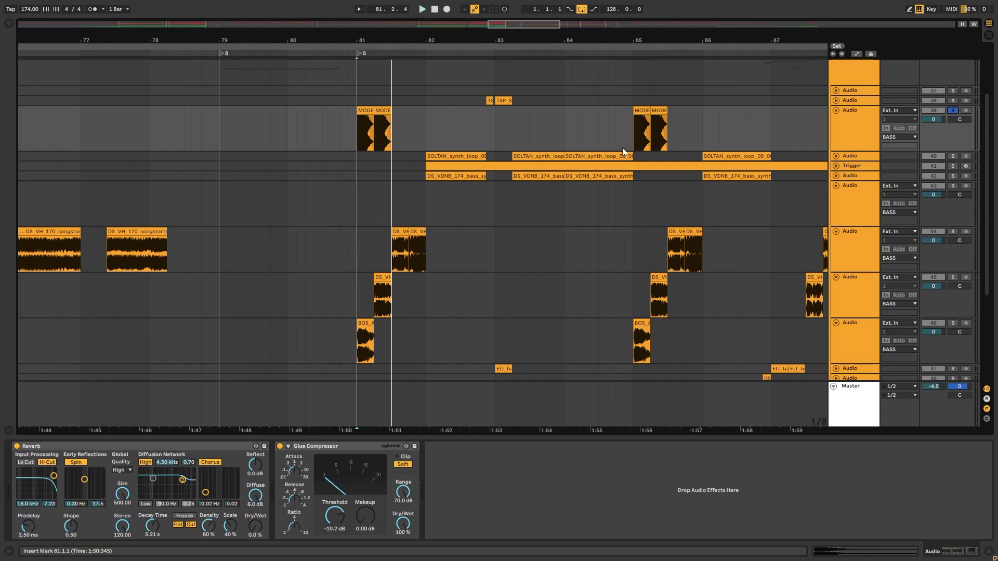
- Unfold bass tracks 40, 41 and 42, solo all three and play them together from 82.1.1
click(836, 175)
click(835, 165)
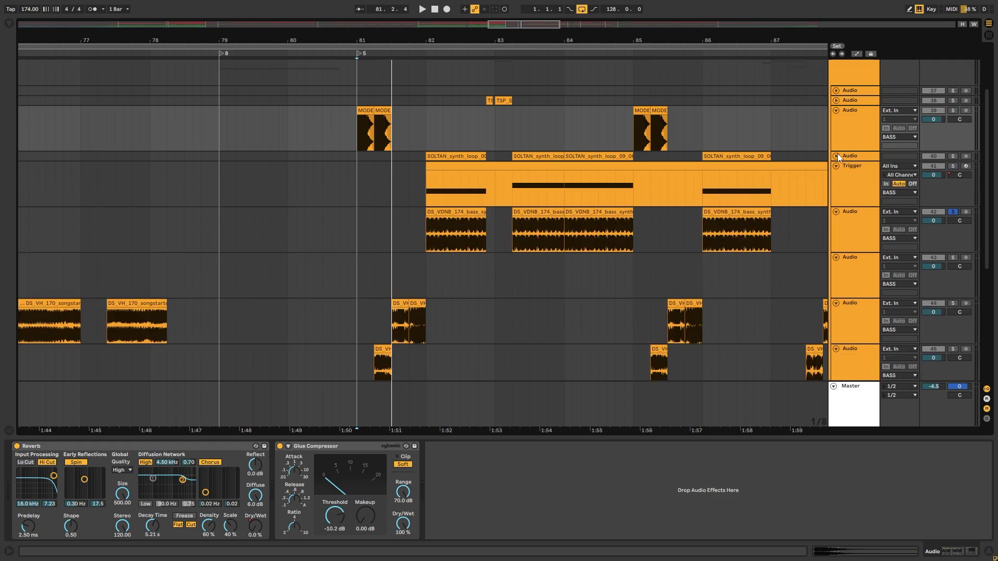
click(836, 156)
ctrl+click(952, 257)
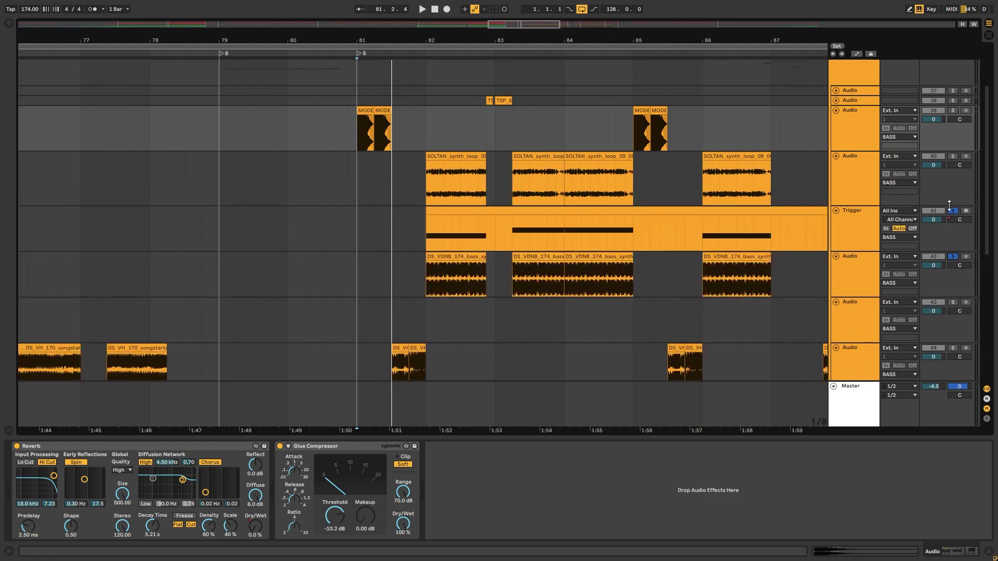
ctrl+click(953, 156)
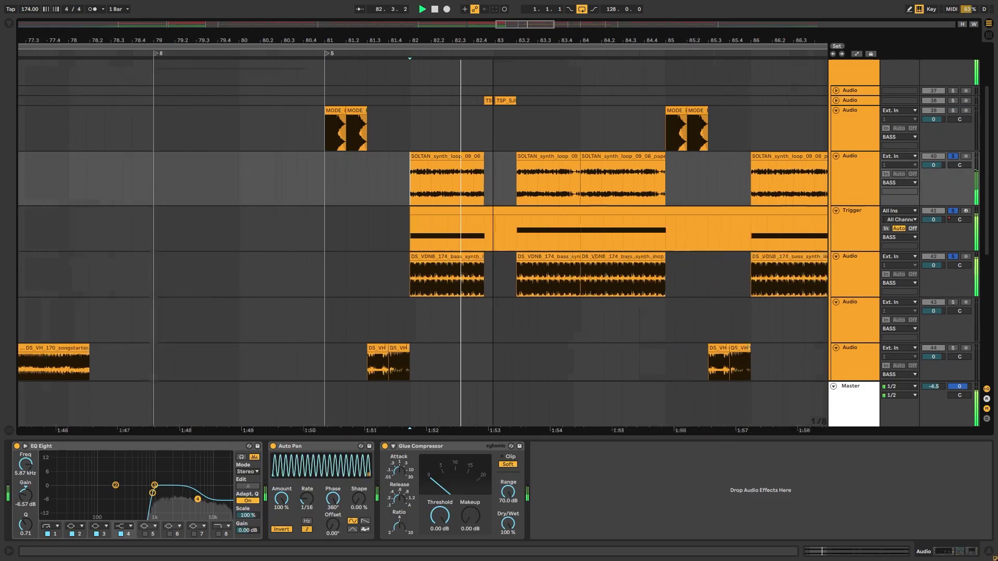
drag(496, 40, 441, 60)
key(space)
- Place the insert mark at 82.1.1 on track 42, solo only that track and play its synth loop clip
click(331, 285)
click(849, 283)
click(955, 257)
key(space)
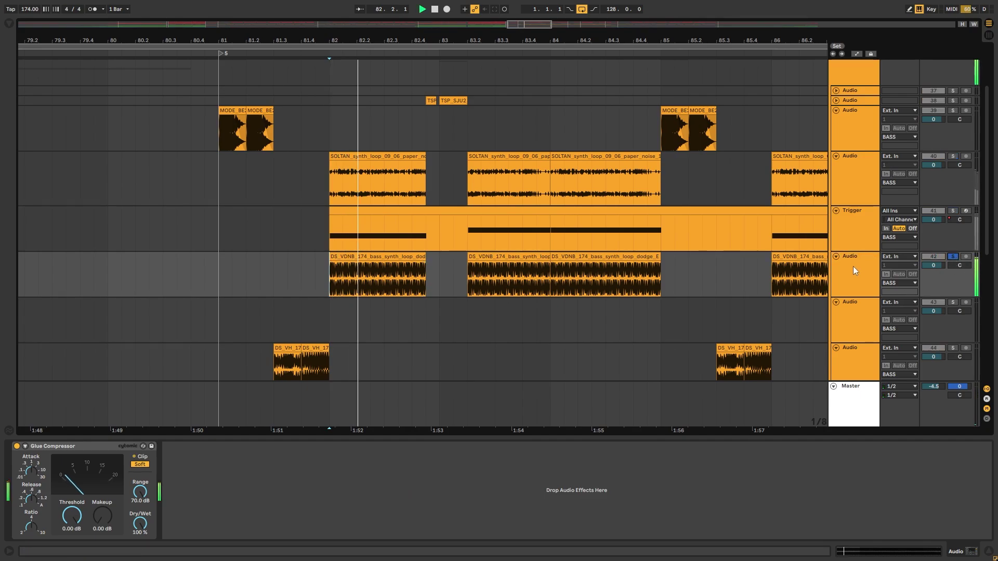
key(space)
- Open the Serum instrument on the Trigger track, examine its oscillator settings and close its window
click(854, 227)
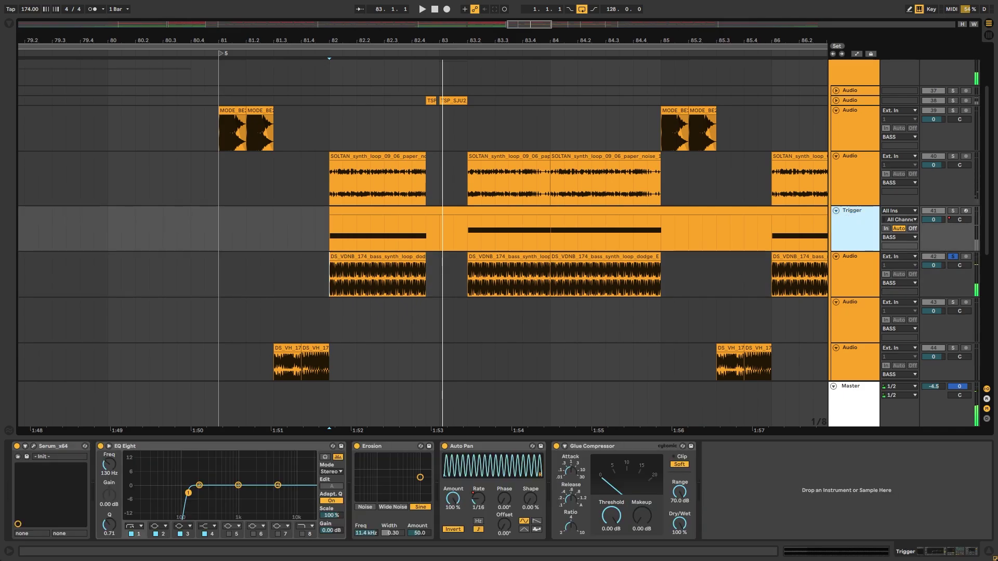
click(33, 446)
drag(507, 114, 492, 88)
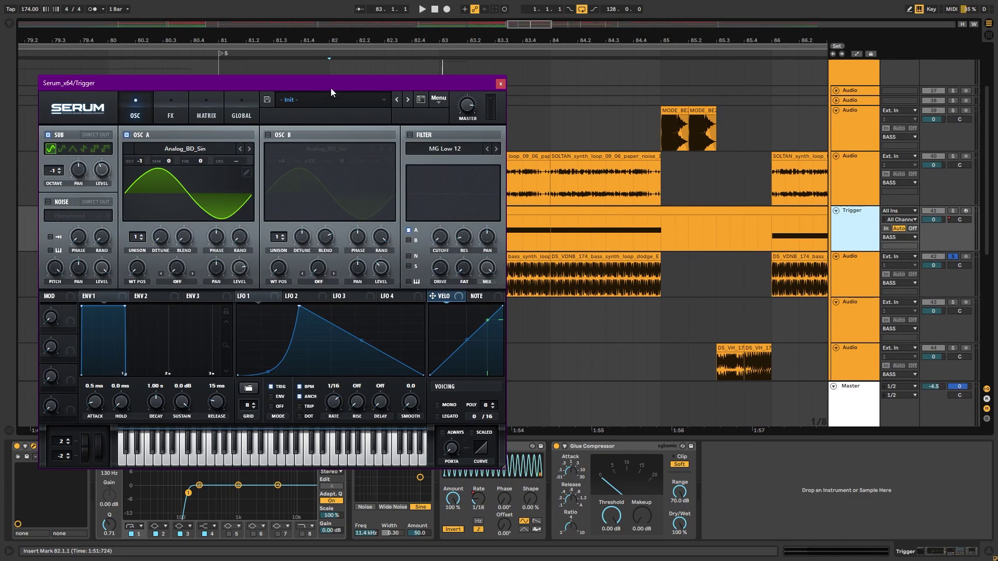
drag(330, 87, 351, 83)
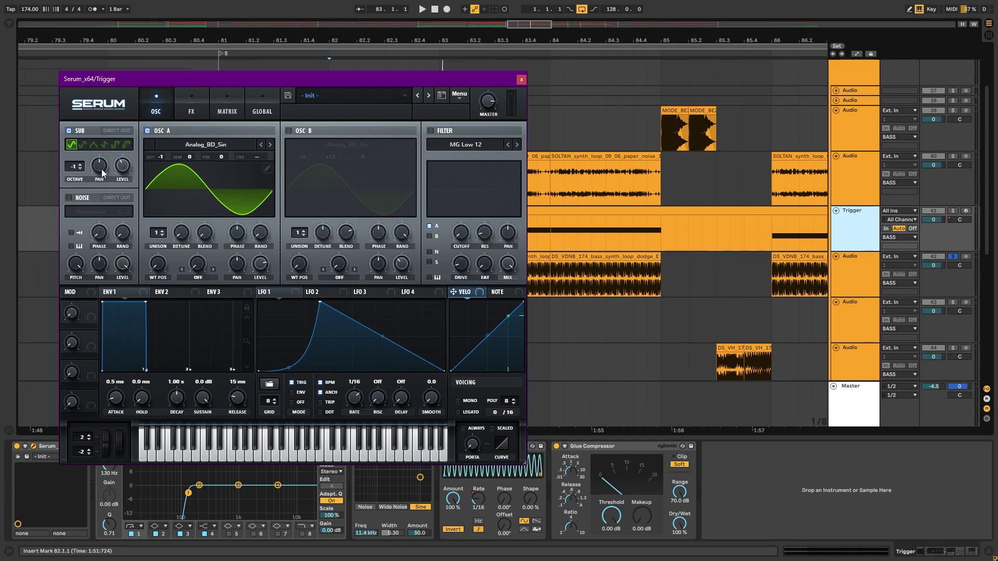
click(521, 80)
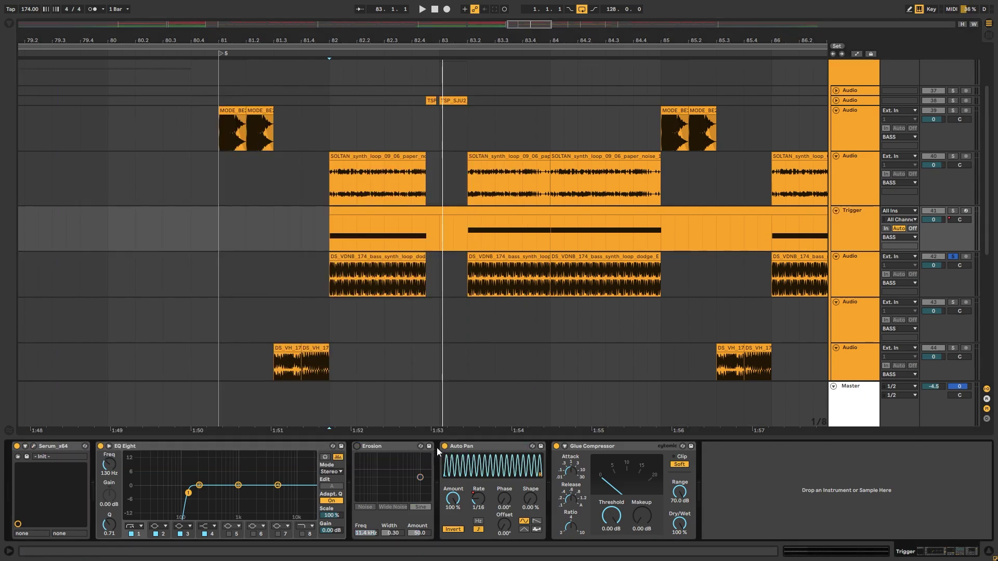
- Solo Trigger track 41 and play it from 82.1.1 with Auto Pan off, comparing Erosion switched off and on
click(950, 211)
key(space)
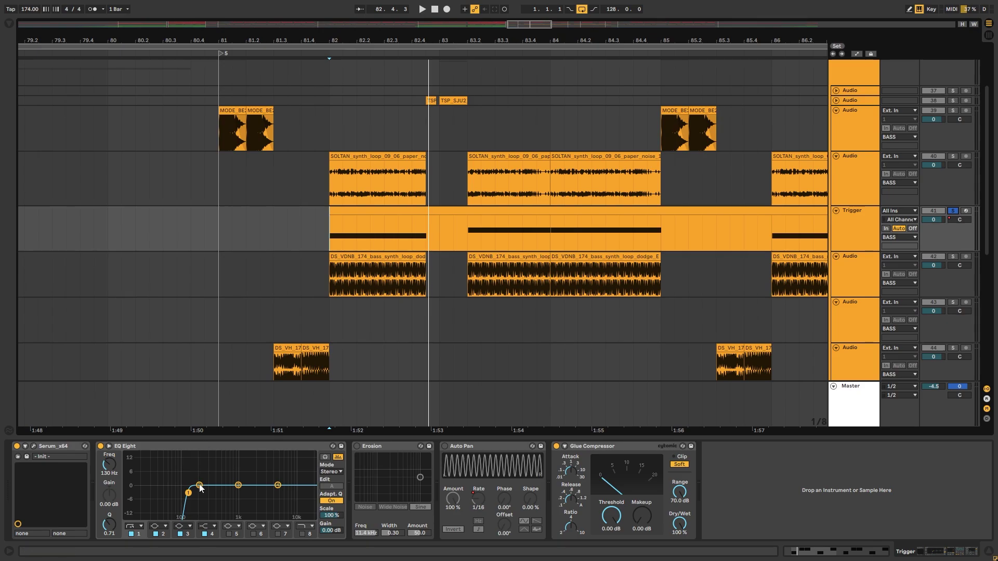
click(356, 446)
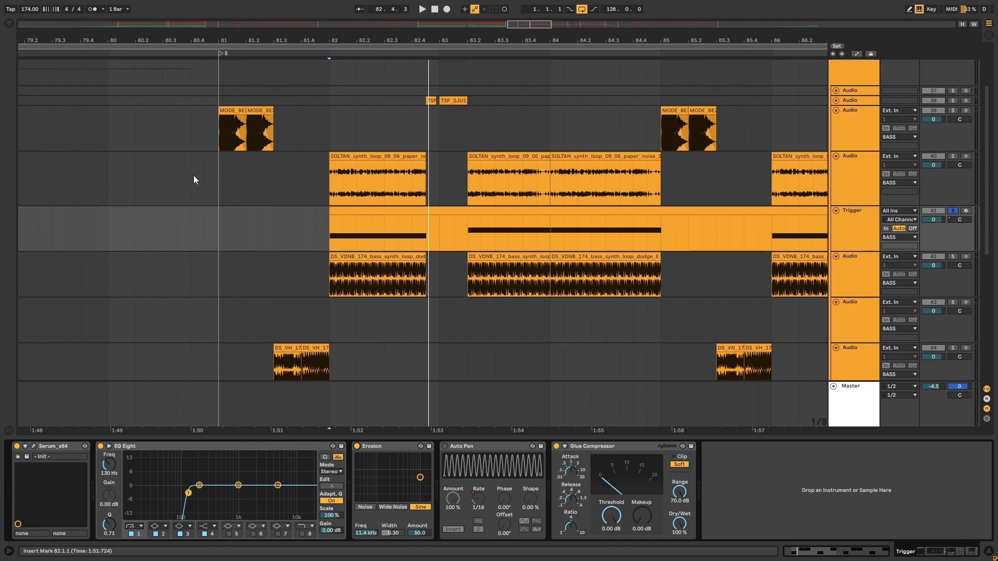
key(space)
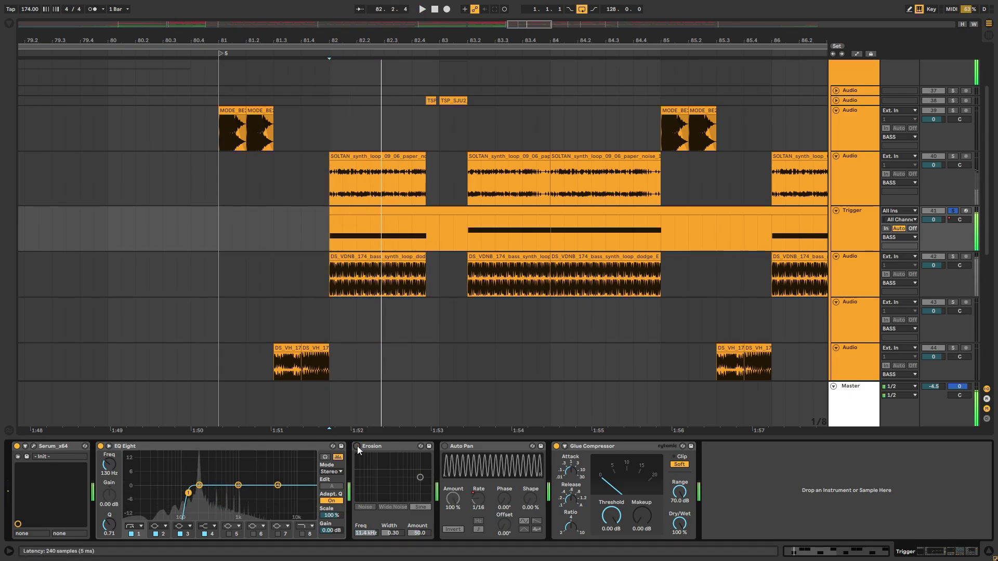
key(space)
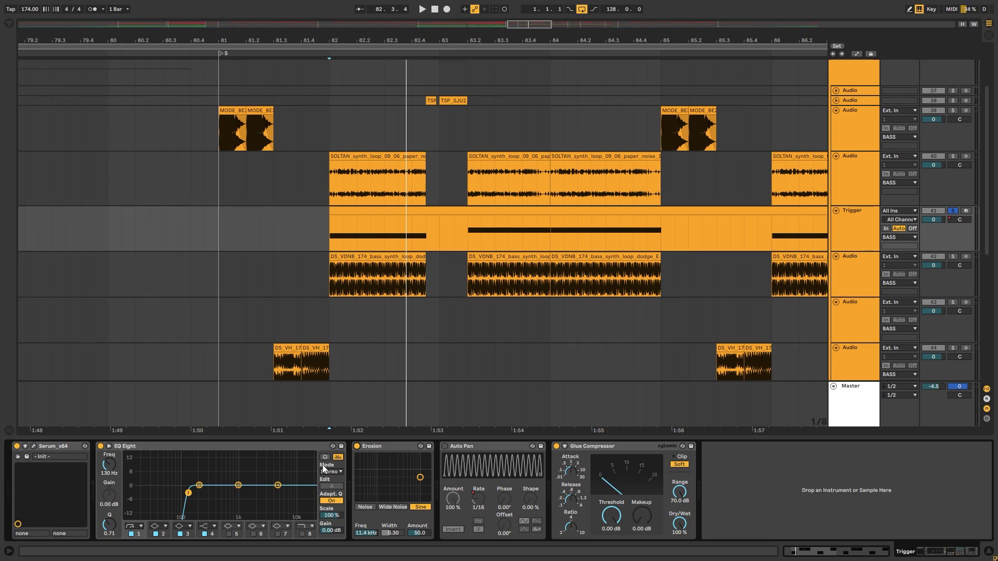
- Switch Auto Pan on and play the Trigger track from 82.1.1, then unsolo it
click(444, 447)
click(320, 255)
click(336, 258)
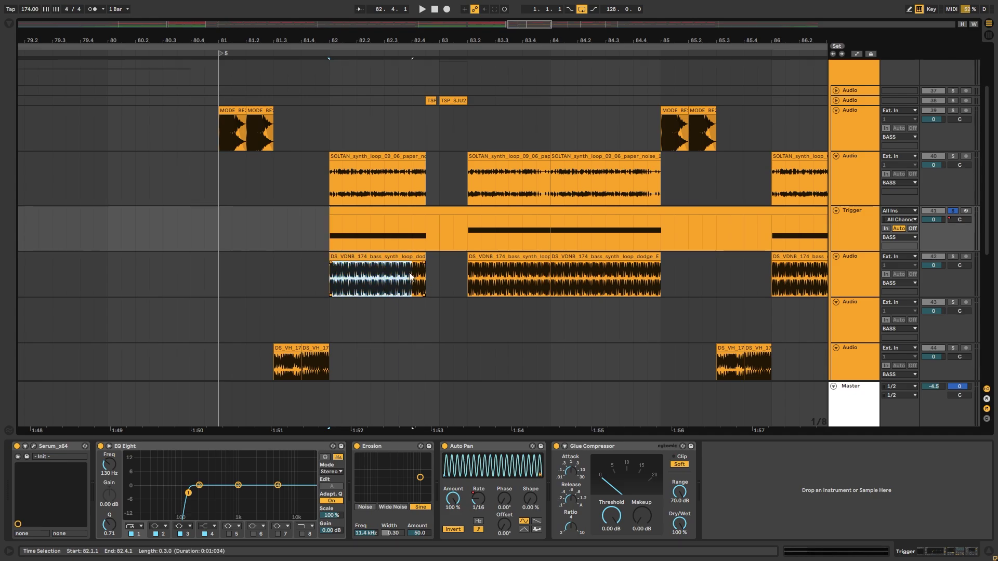
click(328, 231)
key(space)
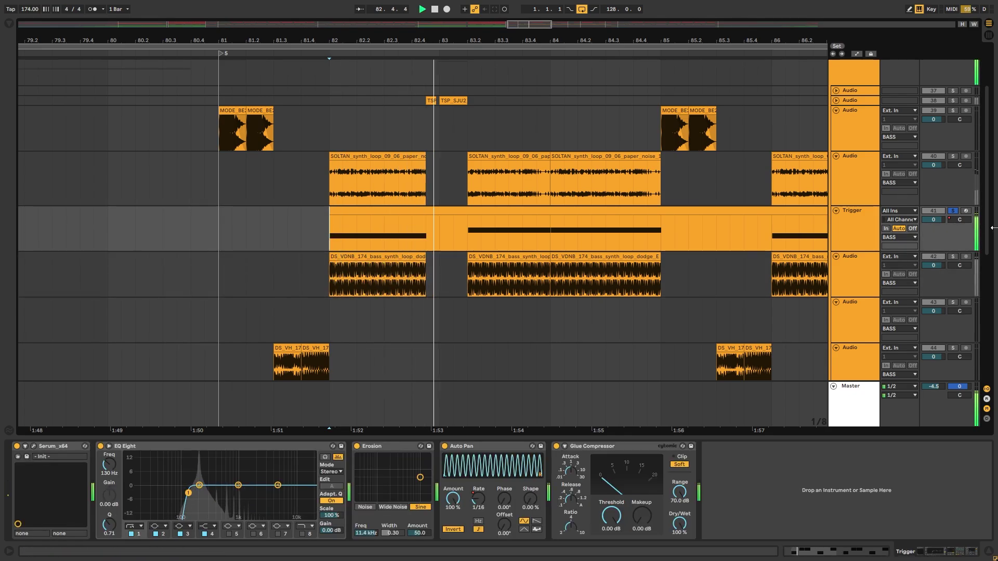
click(954, 211)
key(space)
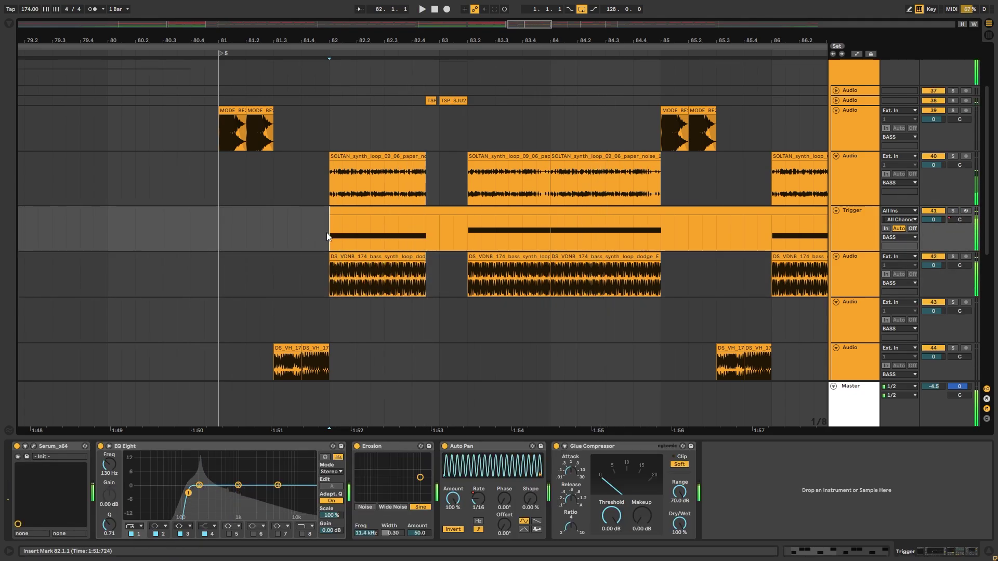
- Solo track 40 and play its synth loop from 82.1.1, then unsolo it and play on with all tracks
click(336, 185)
click(953, 157)
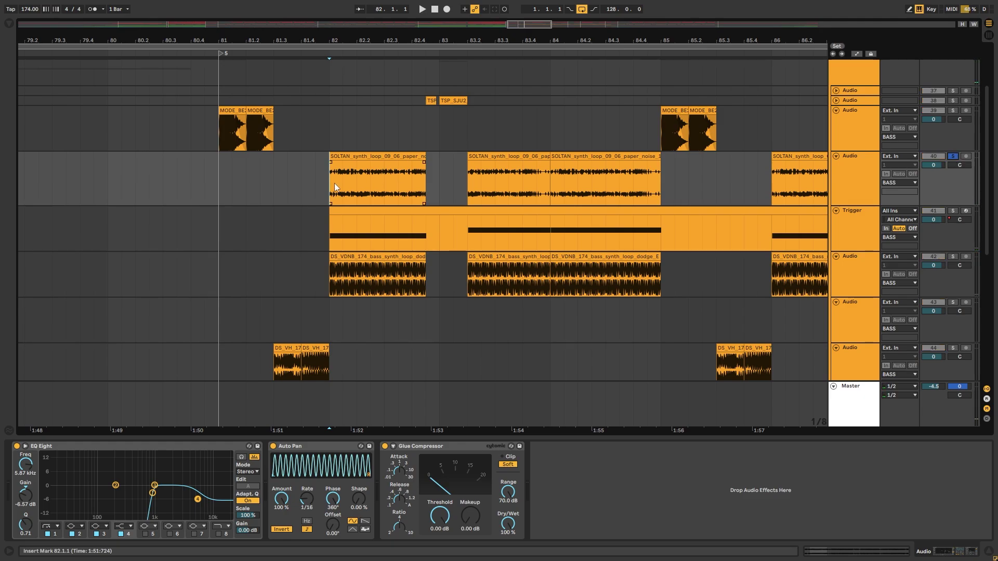
key(space)
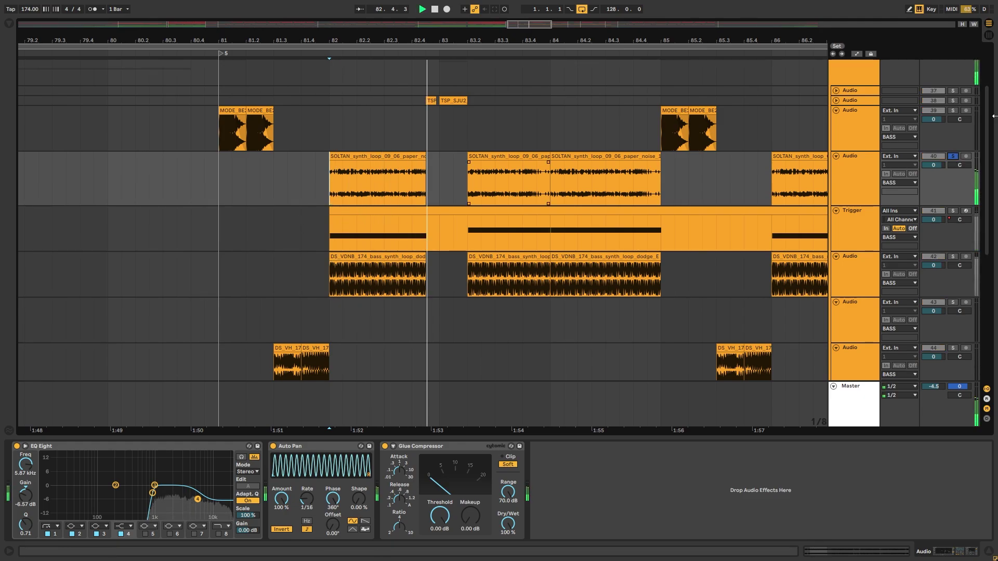
click(953, 156)
scroll(812, 155, down, 2)
scroll(811, 154, up, 2)
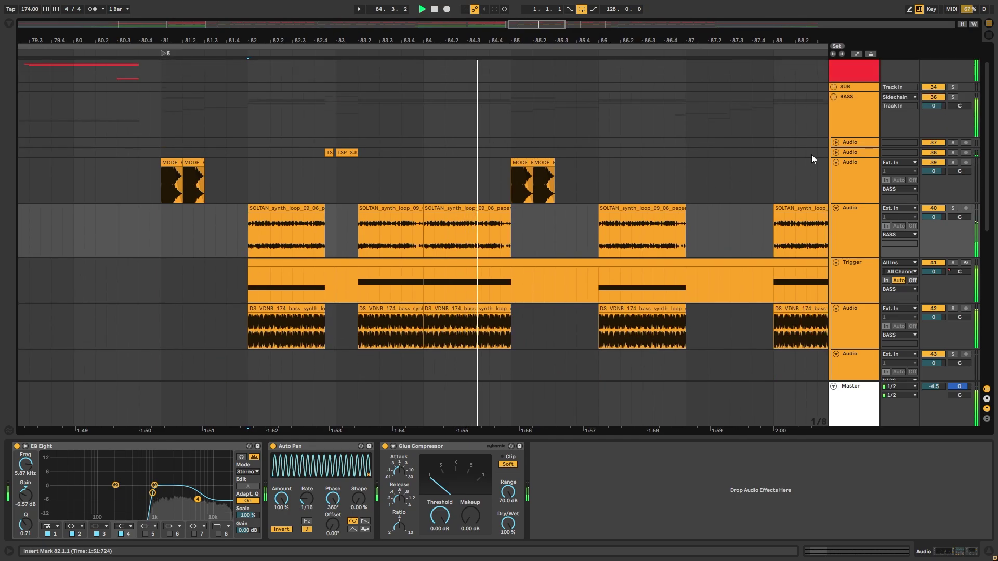
key(space)
- Fold all track groups so only the group headers from DRUMZ to Sidechain are listed
click(858, 118)
key(ctrl+a)
click(834, 97)
drag(591, 31, 590, 16)
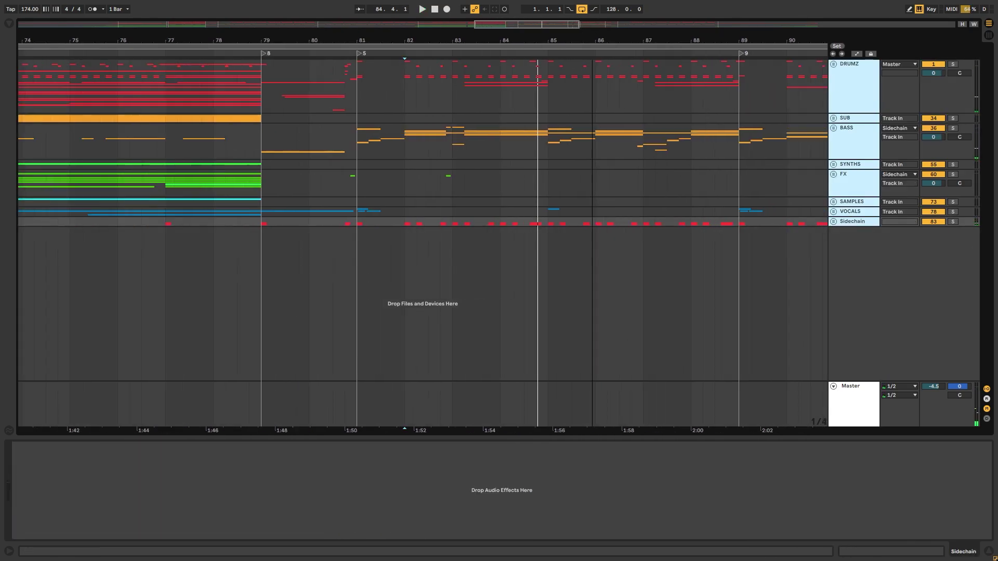
key(minus)
- Highlight the DRUMZ group from 81.3.1 to bar 85 and place the insert mark at 95.1.1 on the Sidechain track
drag(443, 67, 539, 88)
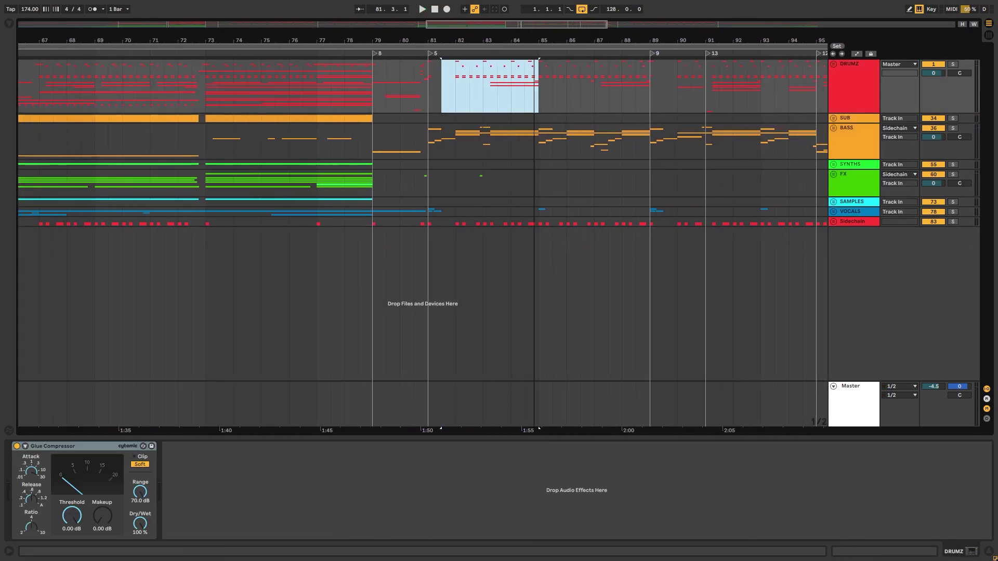
key(minus)
drag(517, 40, 511, 35)
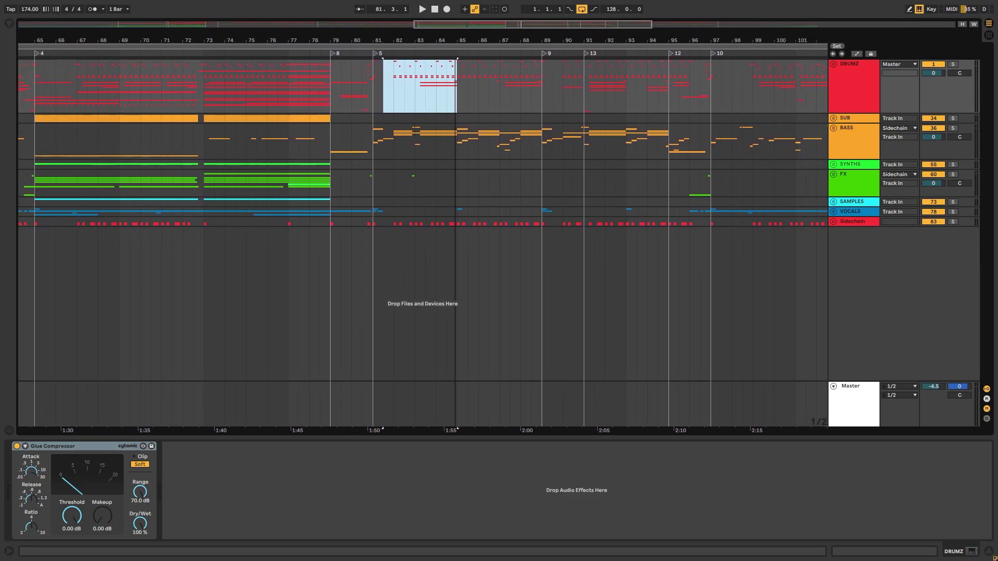
key(minus)
key(minus)
key(minus)
click(515, 224)
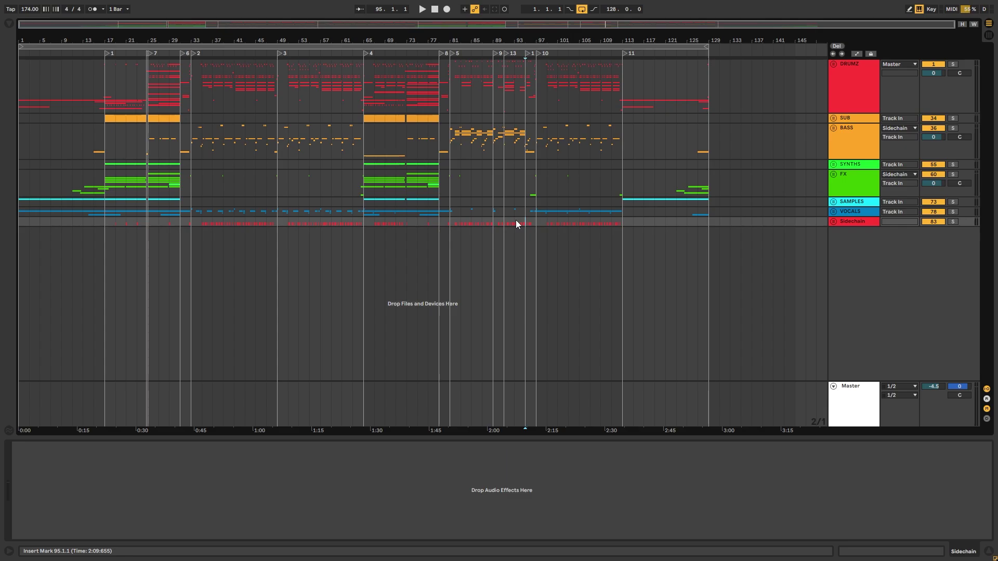
- Compare the bass patterns of both drops by highlighting the first drop from the BASS group downward, then marking the second drop
drag(567, 43, 708, 49)
key(plus)
key(plus)
key(plus)
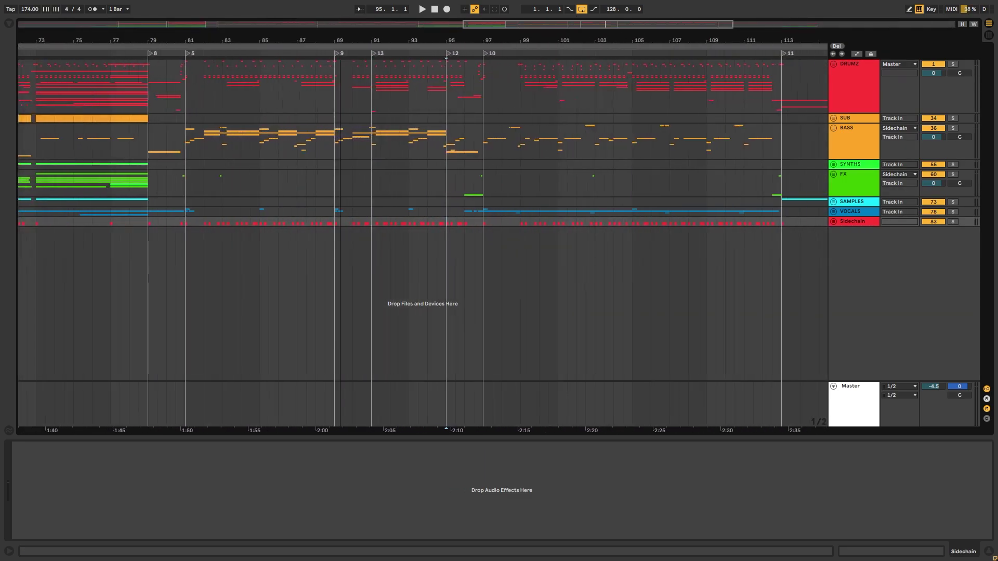
drag(514, 52, 642, 35)
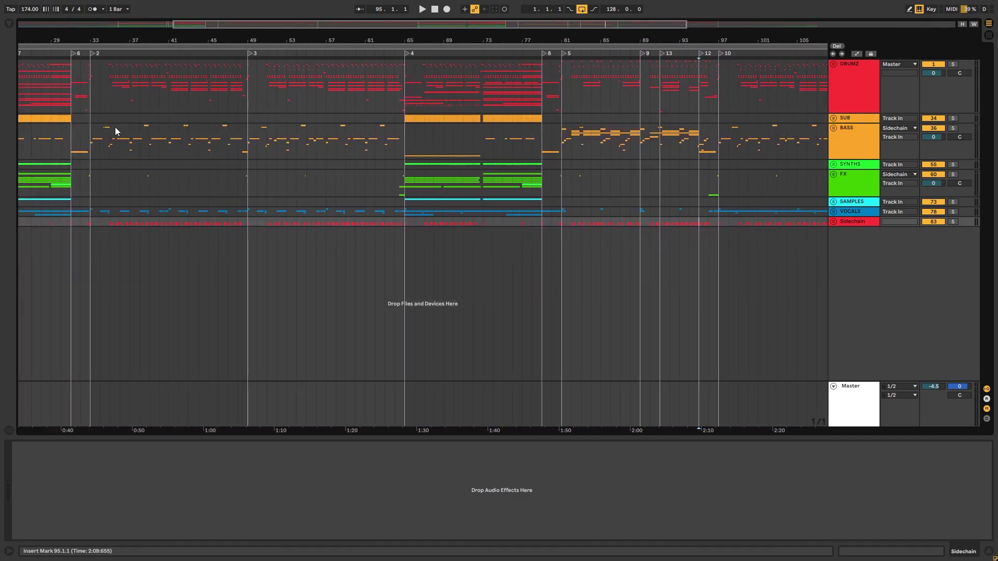
drag(80, 126, 512, 183)
click(610, 136)
- Highlight all groups from 49.1.1 to 65.1.1 and the VOCALS group from 97.1.1 to 111.1.1 to compare both sections
mouse_move(763, 41)
mouse_down()
mouse_move(511, 57)
mouse_move(606, 244)
mouse_up()
key(minus)
key(minus)
click(538, 84)
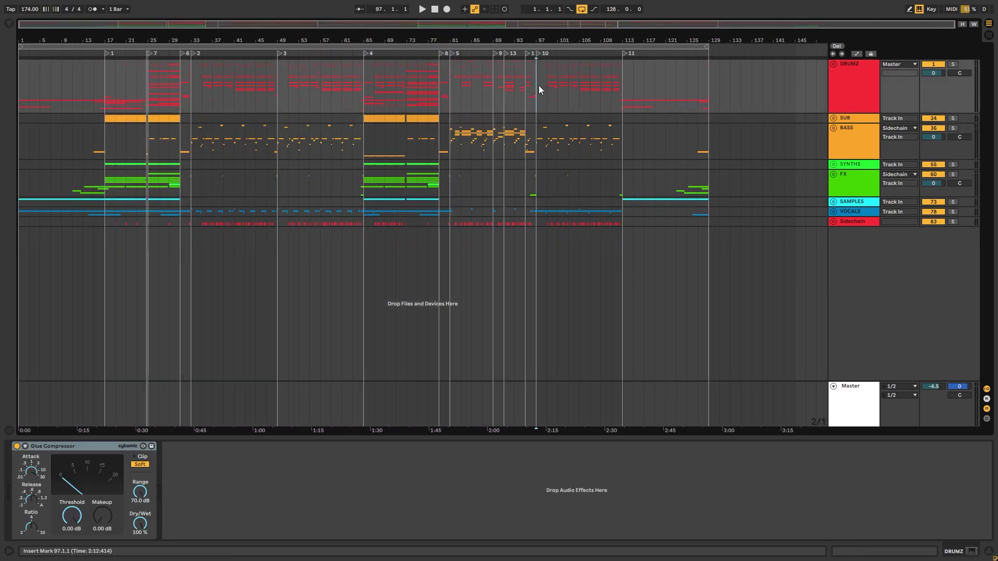
drag(284, 90, 366, 267)
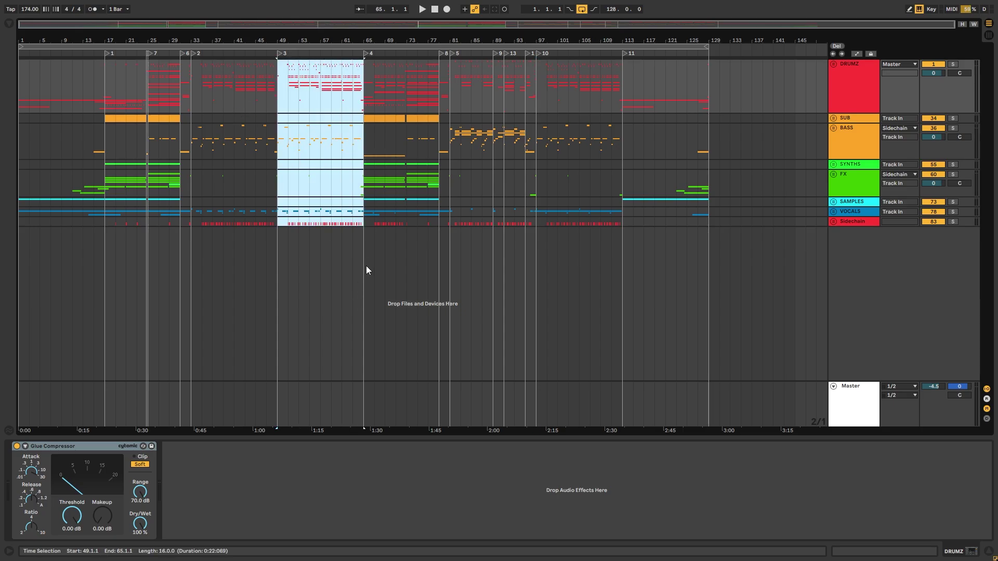
drag(537, 214, 617, 213)
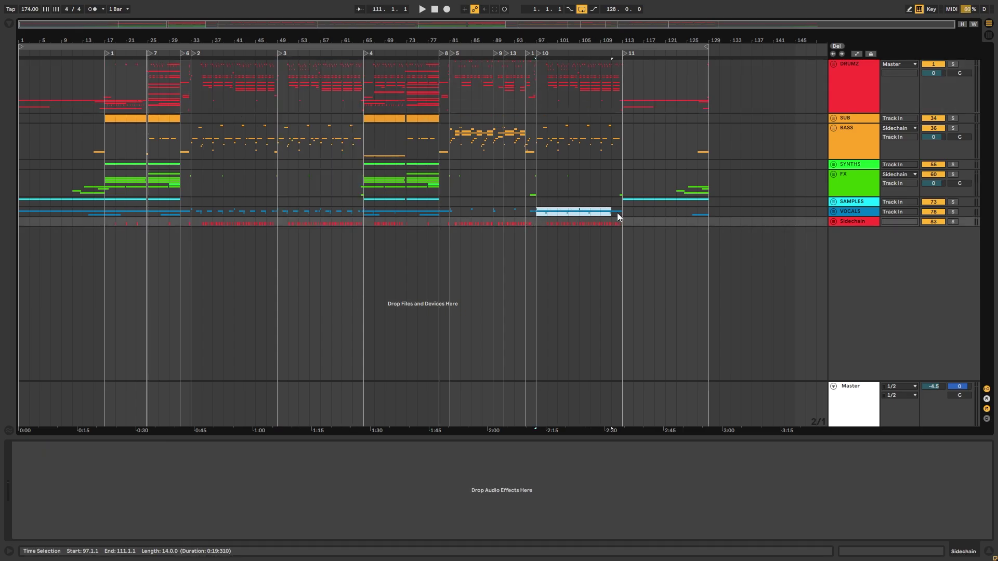
- Play the section starting at 97.1.1 with all tracks until about bar 107, then show the whole arrangement
click(536, 88)
drag(550, 42, 425, 229)
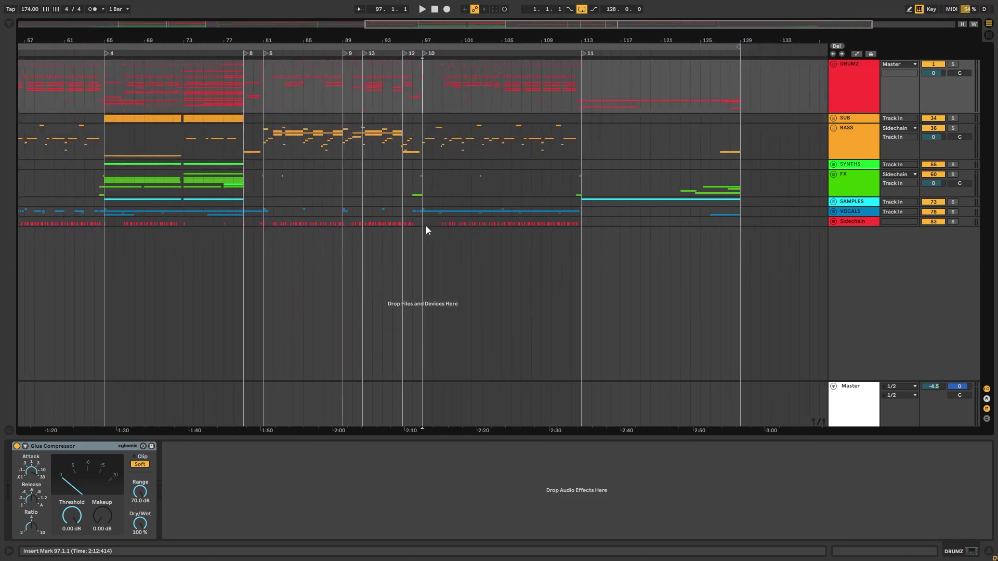
key(space)
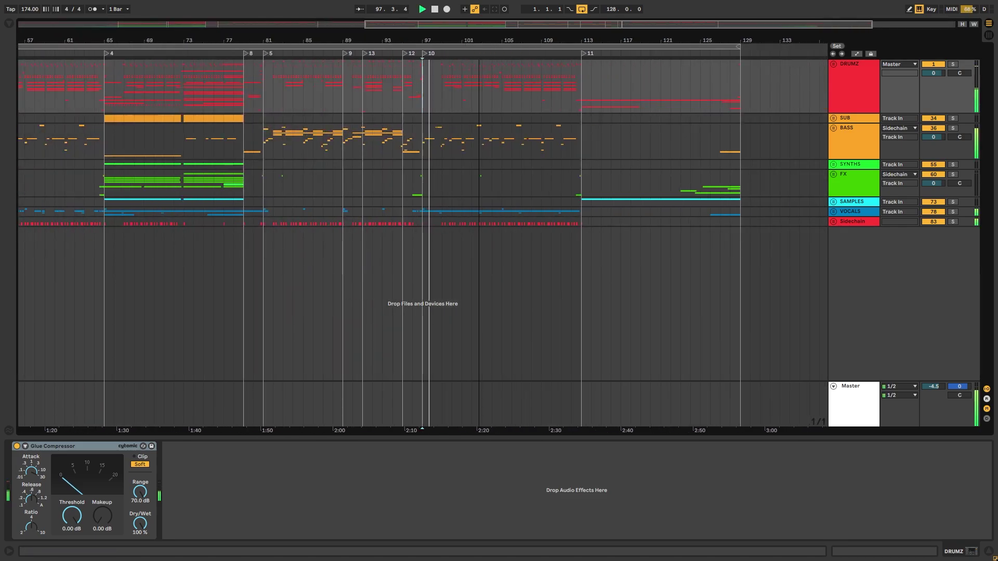
key(w)
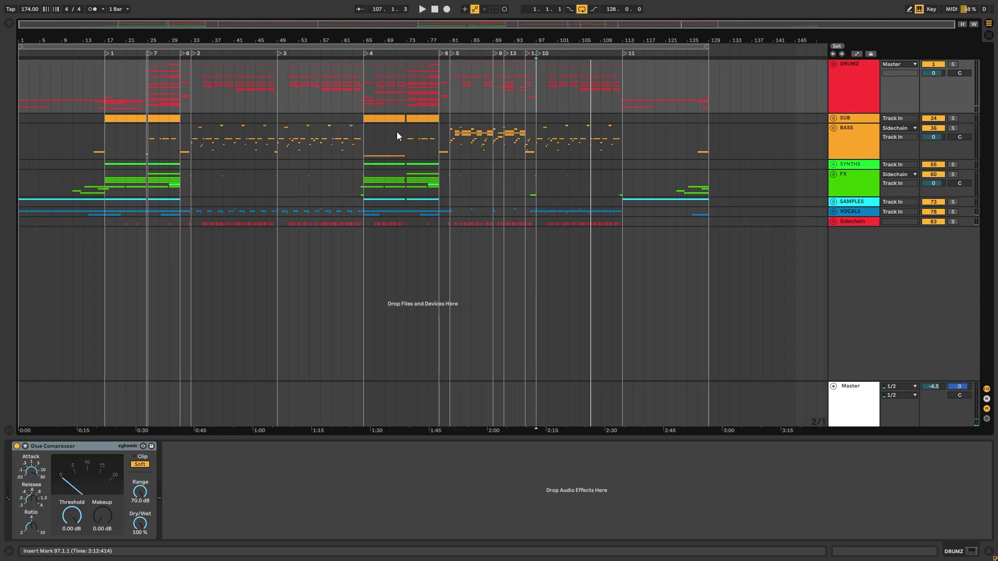
- Highlight the DRUMZ group from 31.1.1 to 41.1.1, then from 1.1.1 to 129.1.1, and place the insert mark at 129.1.1
click(201, 91)
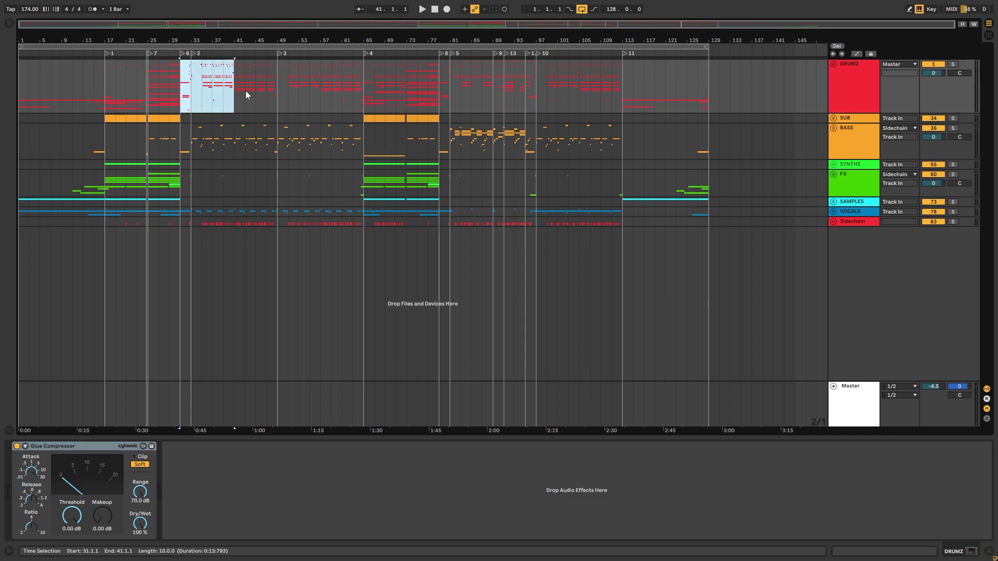
drag(386, 89, 19, 92)
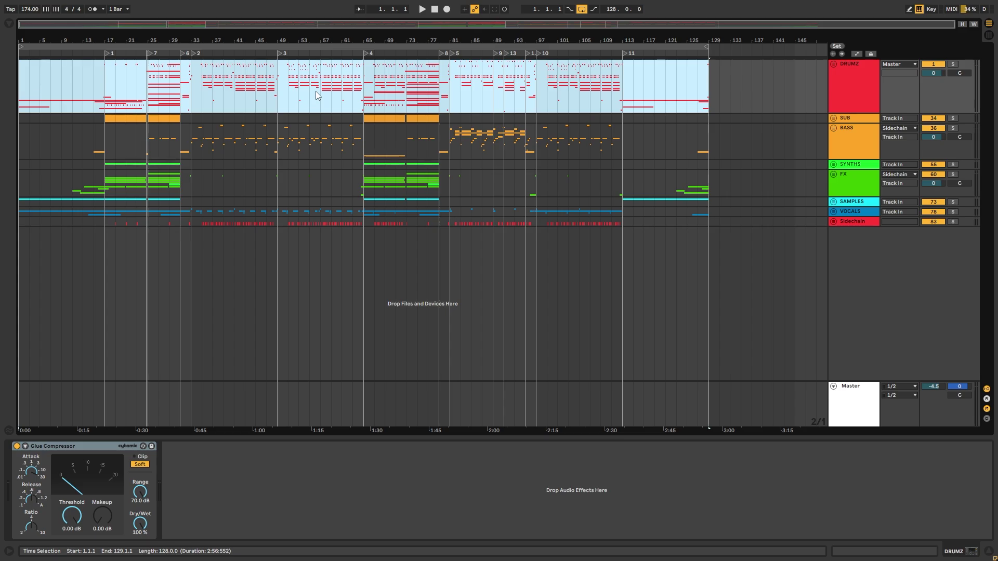
click(709, 174)
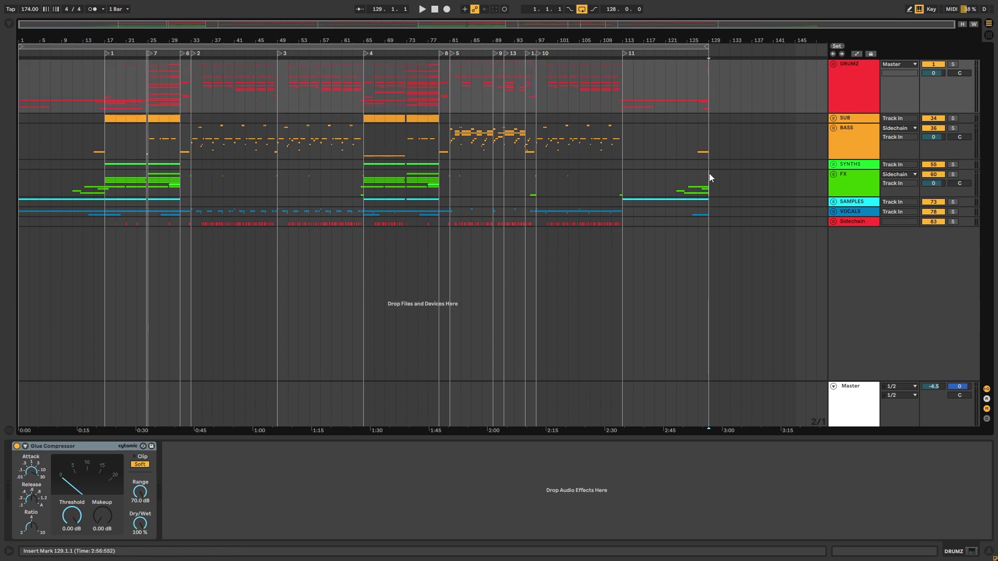